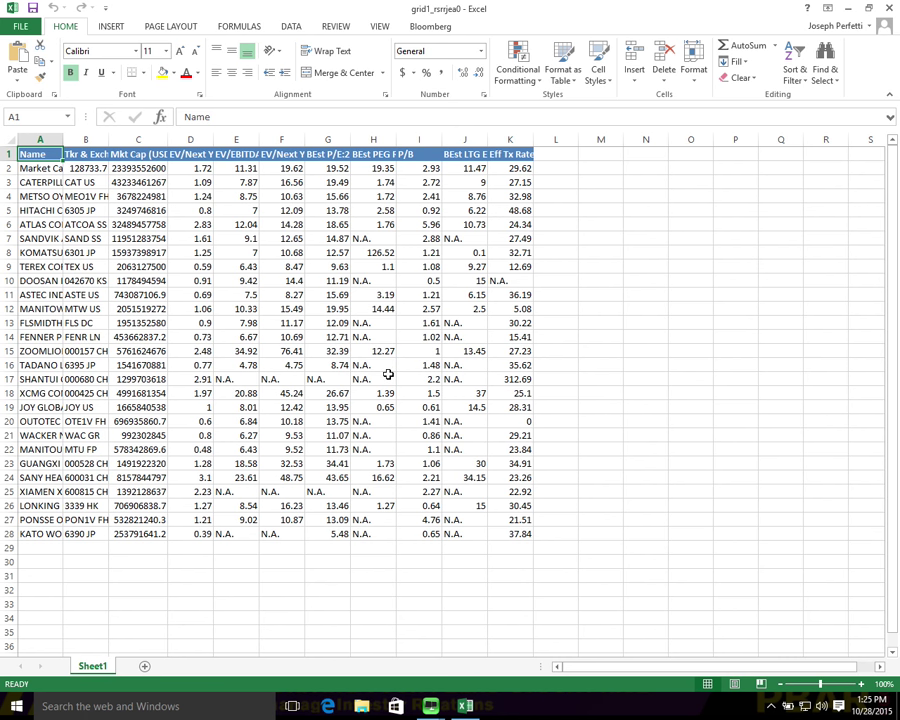
# Save the exported comparables grid to the shared Downloads folder as an Excel Workbook named cat-comps, replacing the existing file
pyautogui.click(22, 25)
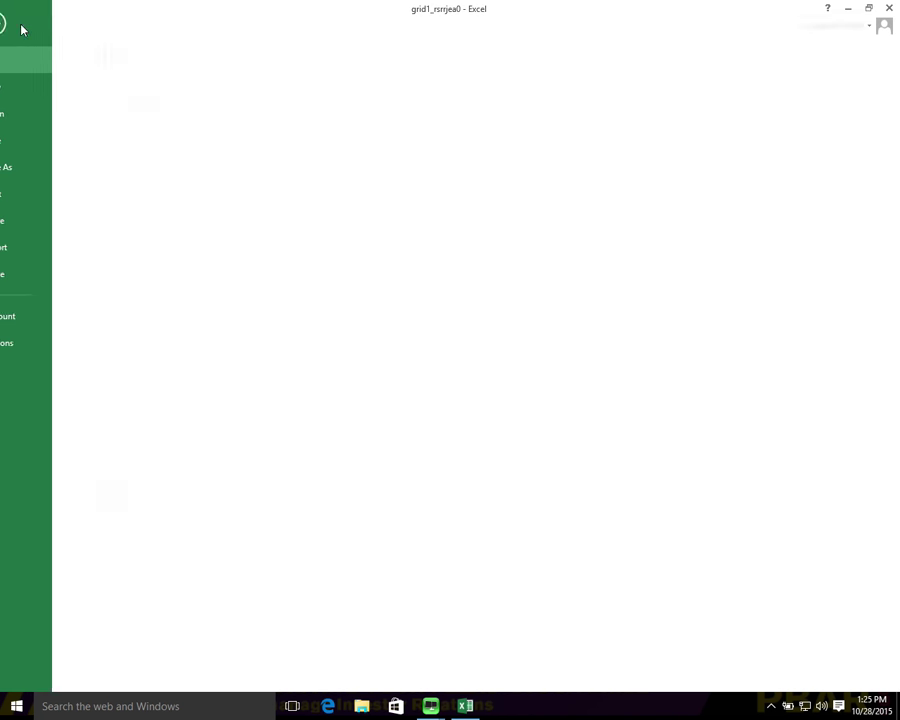
pyautogui.click(38, 167)
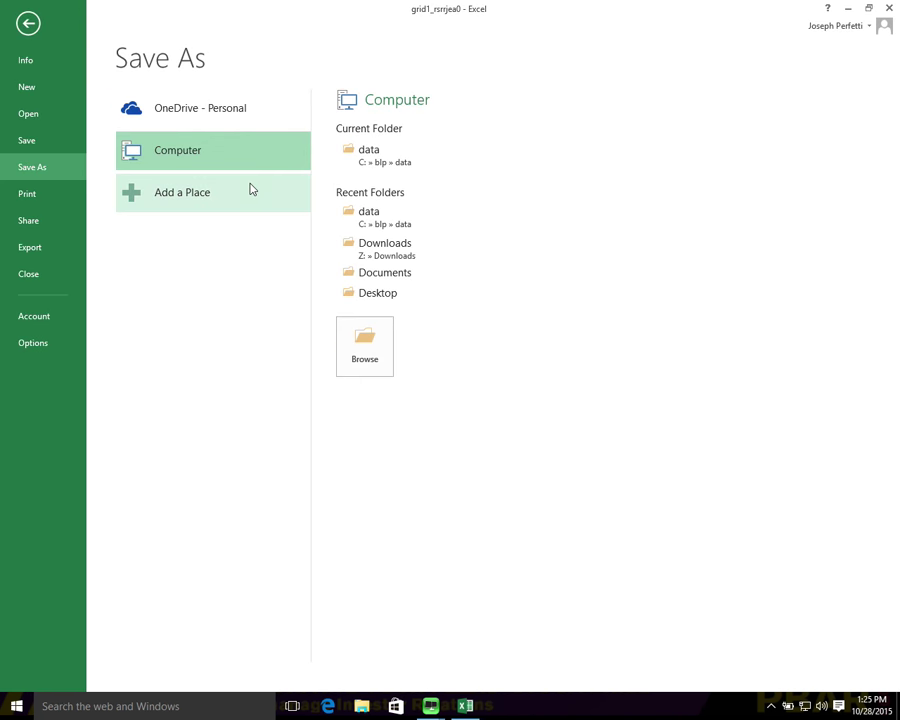
pyautogui.click(341, 248)
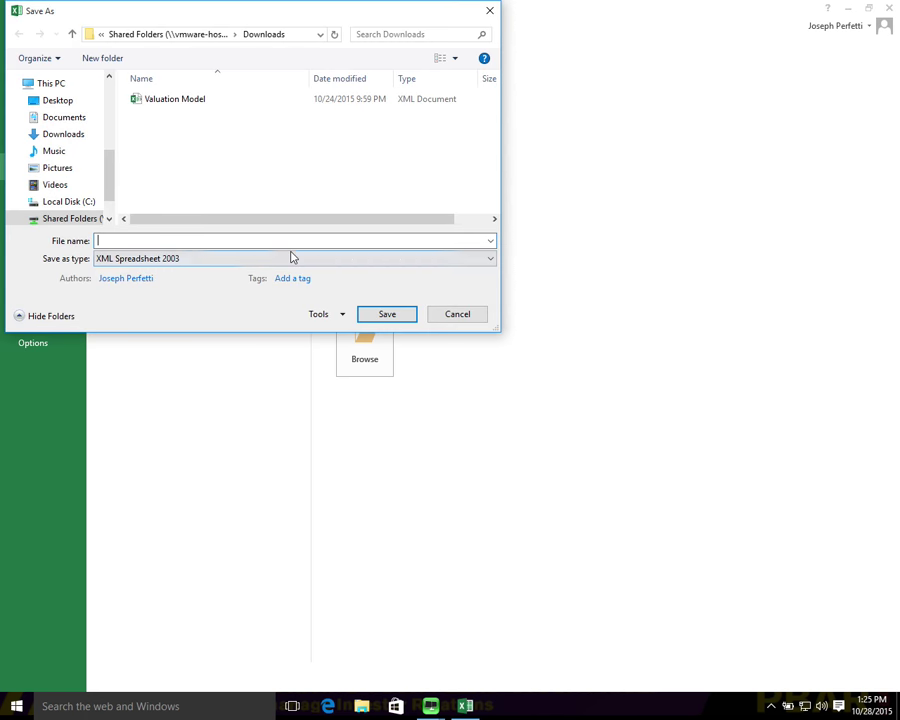
pyautogui.click(285, 260)
pyautogui.click(279, 272)
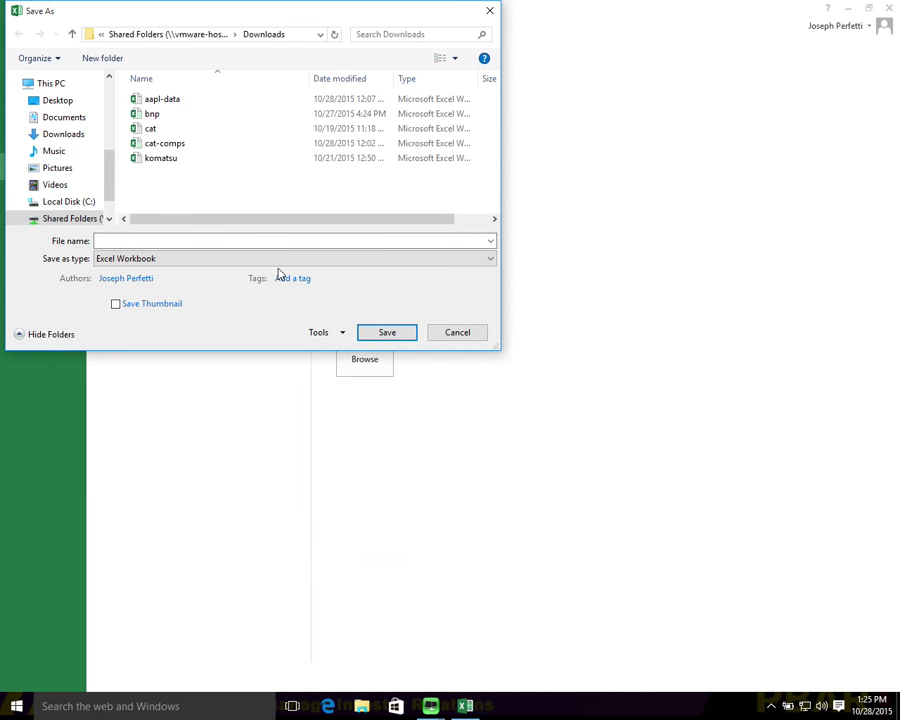
pyautogui.click(227, 149)
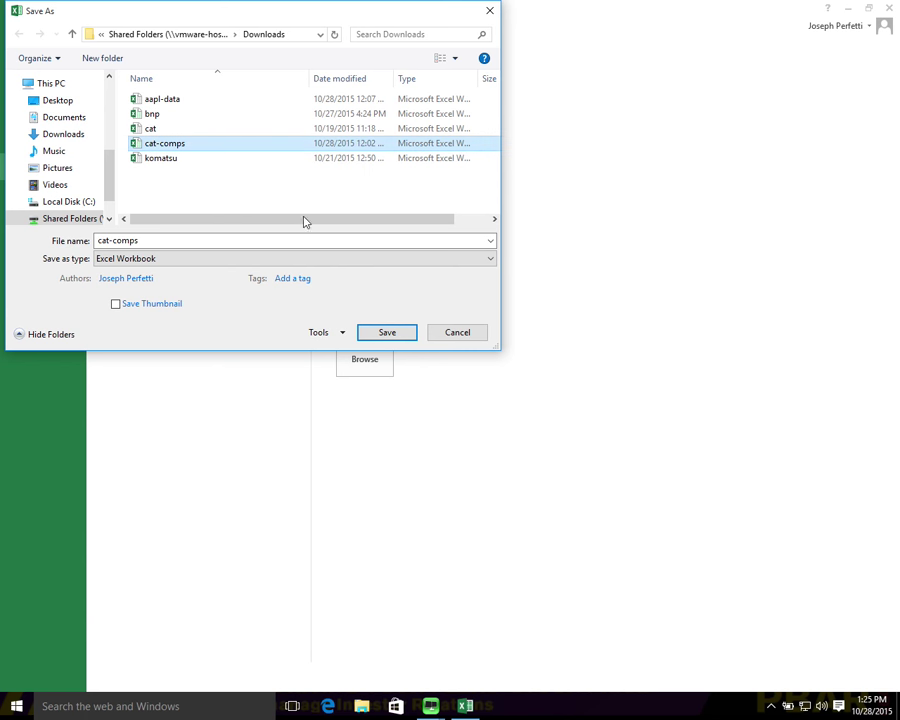
pyautogui.click(391, 332)
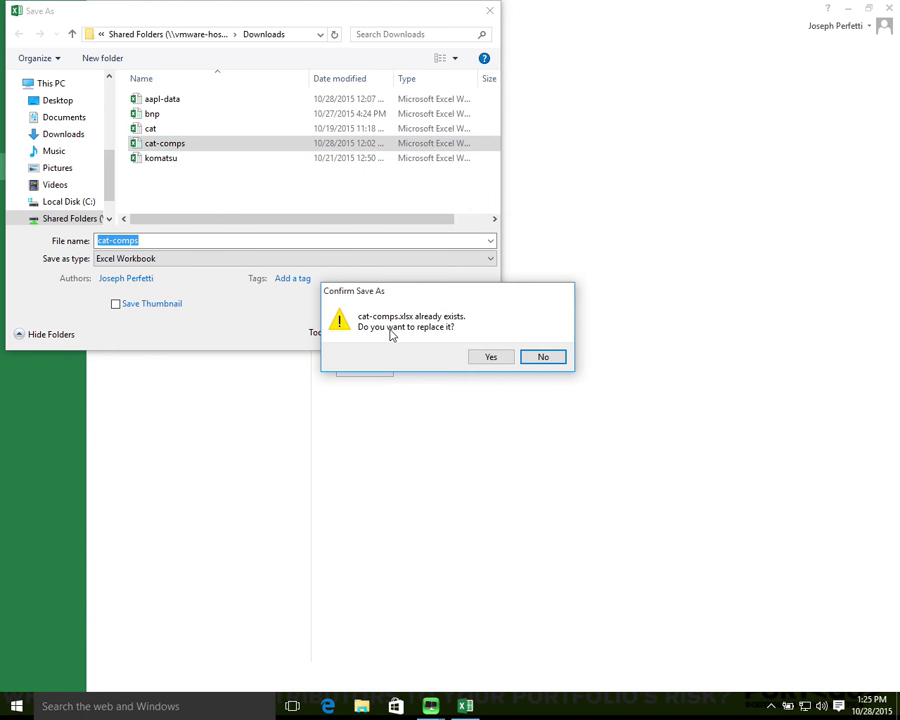
pyautogui.click(492, 359)
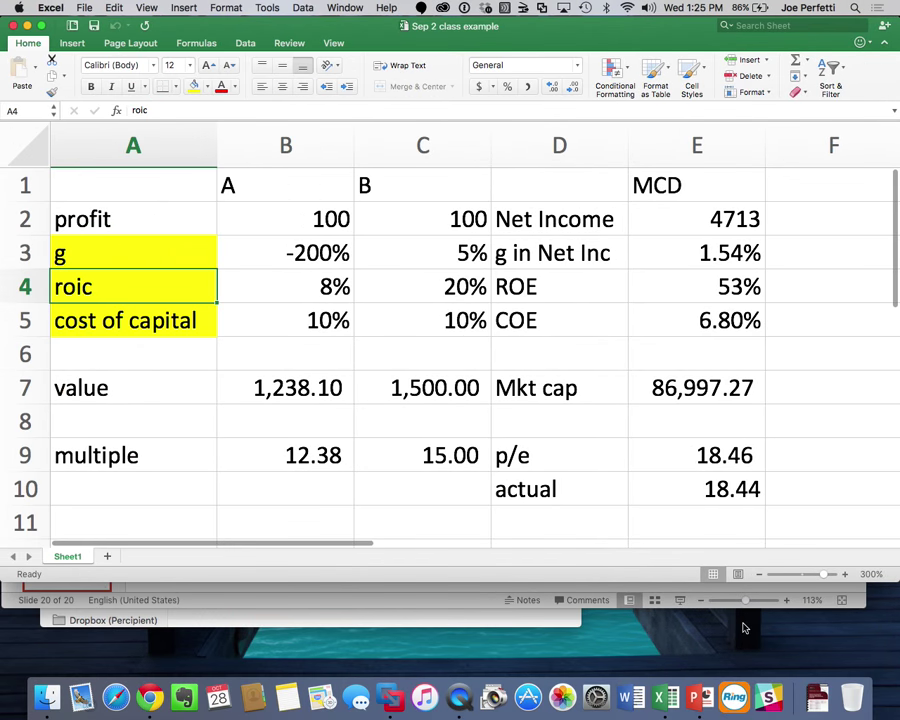
# Open cat-comps.xlsx from the Downloads folder in Excel on the Mac
pyautogui.click(818, 700)
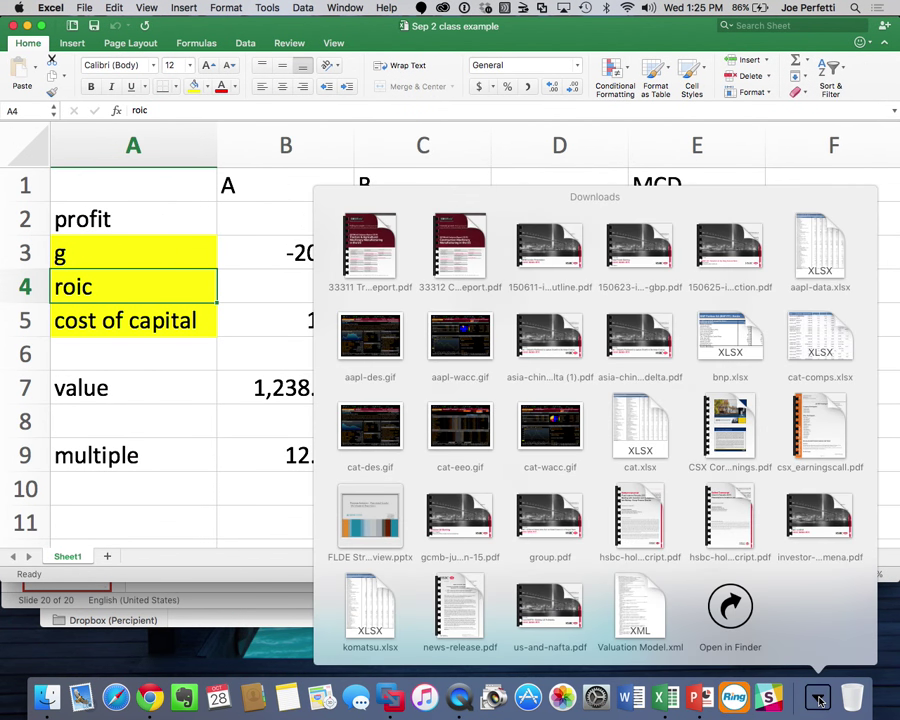
pyautogui.click(730, 605)
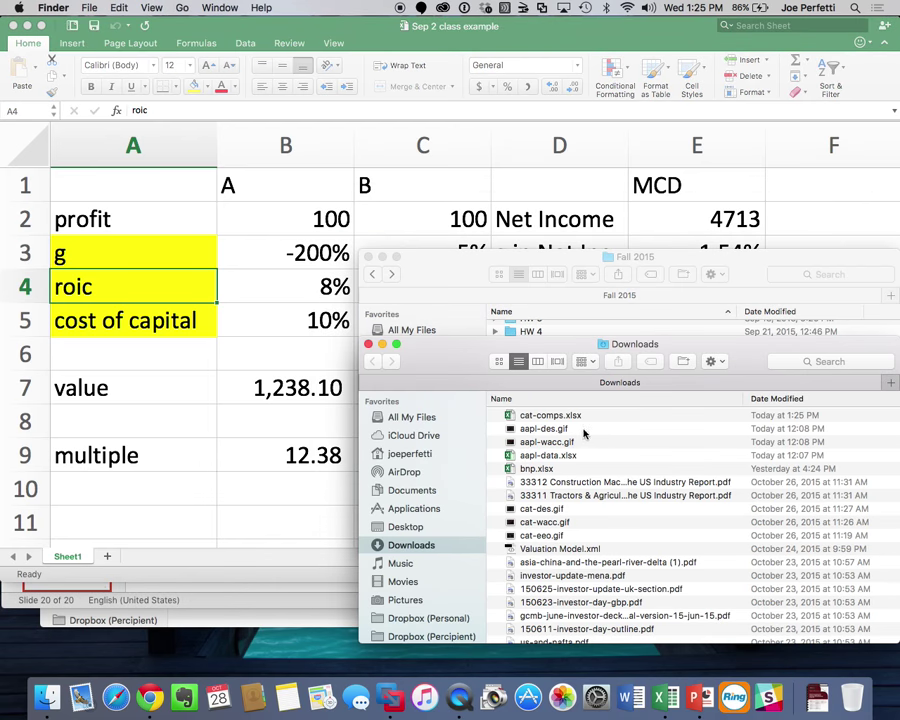
pyautogui.doubleClick(582, 415)
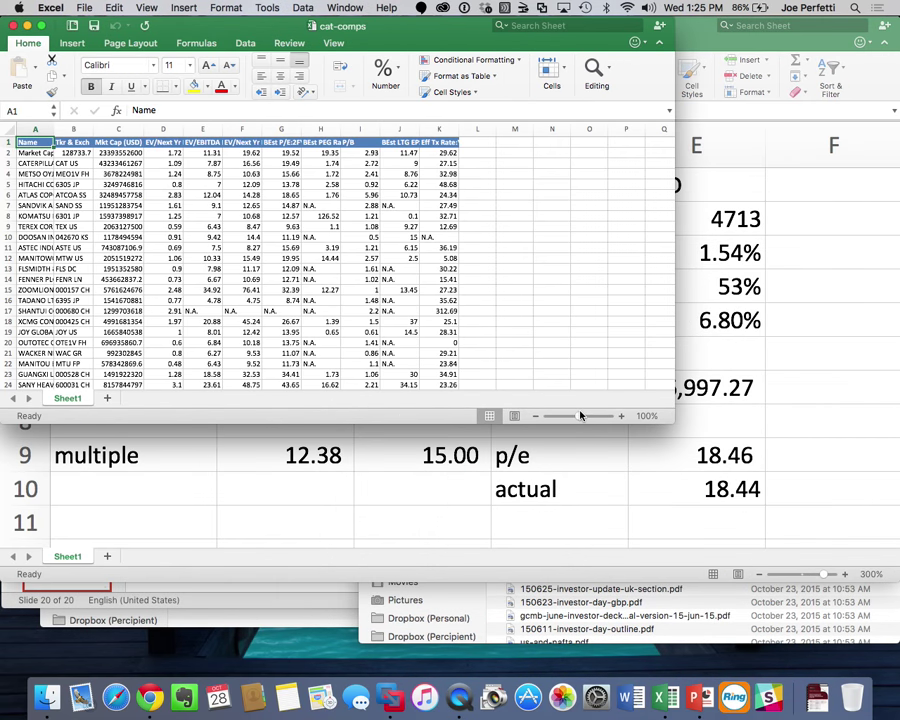
# Enlarge the cat-comps window and set the sheet zoom to 300%
pyautogui.moveTo(673, 422); pyautogui.dragTo(857, 581)
pyautogui.click(834, 580)
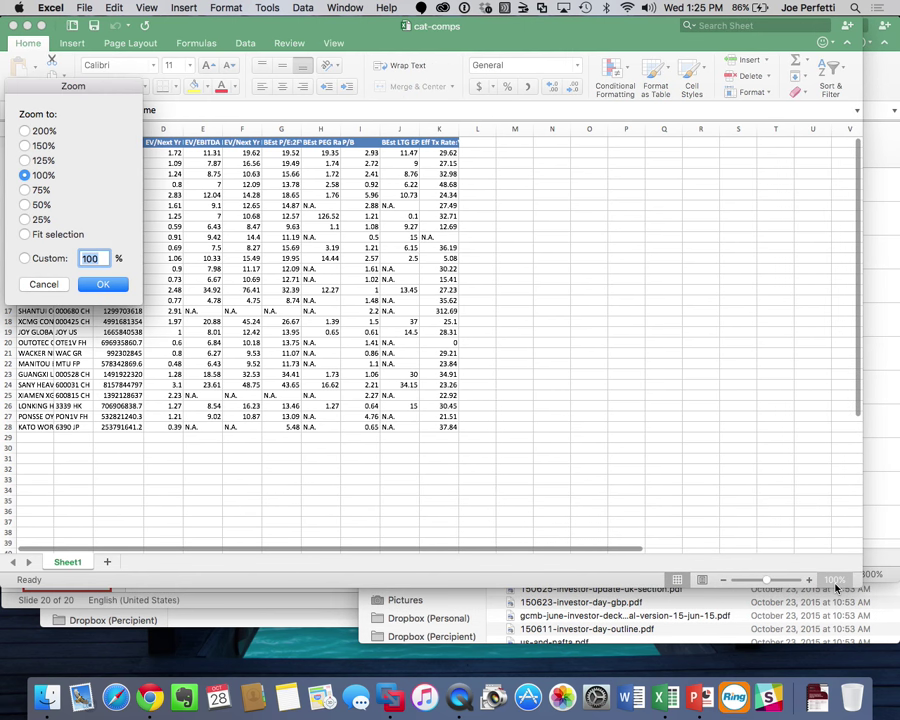
pyautogui.write('300')
pyautogui.press('Return')
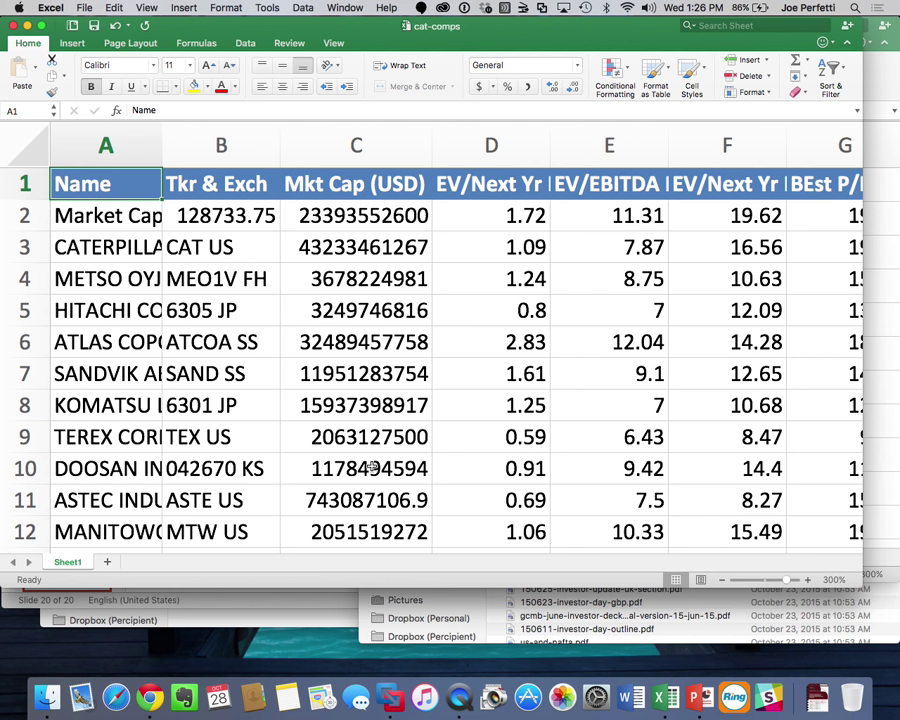
# Replace the market cap column header in C1 with "Est Margin"
pyautogui.click(396, 190)
pyautogui.write('E')
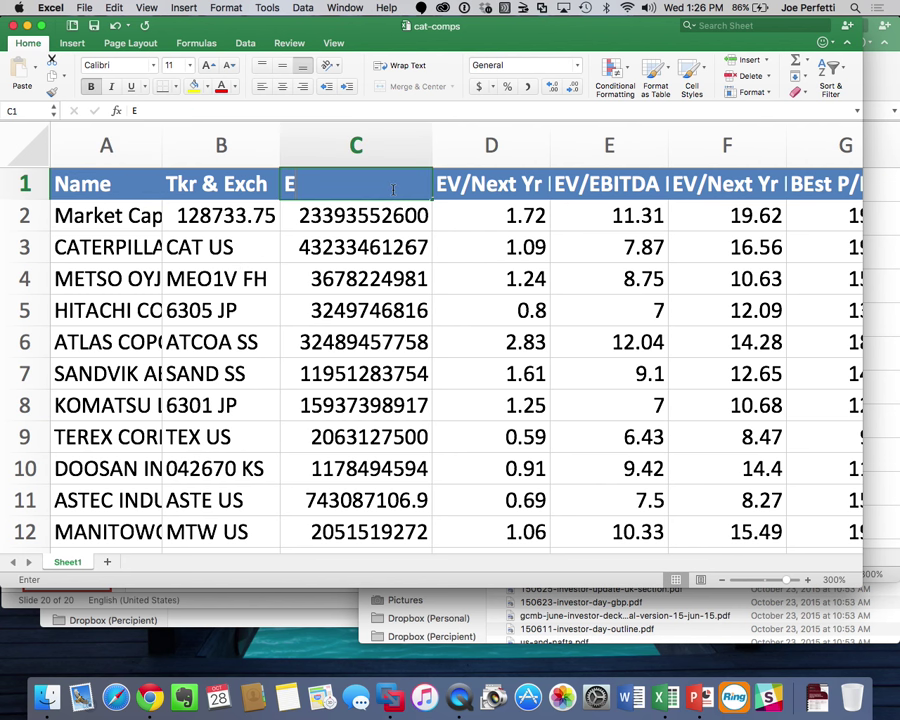
pyautogui.write('st Margin')
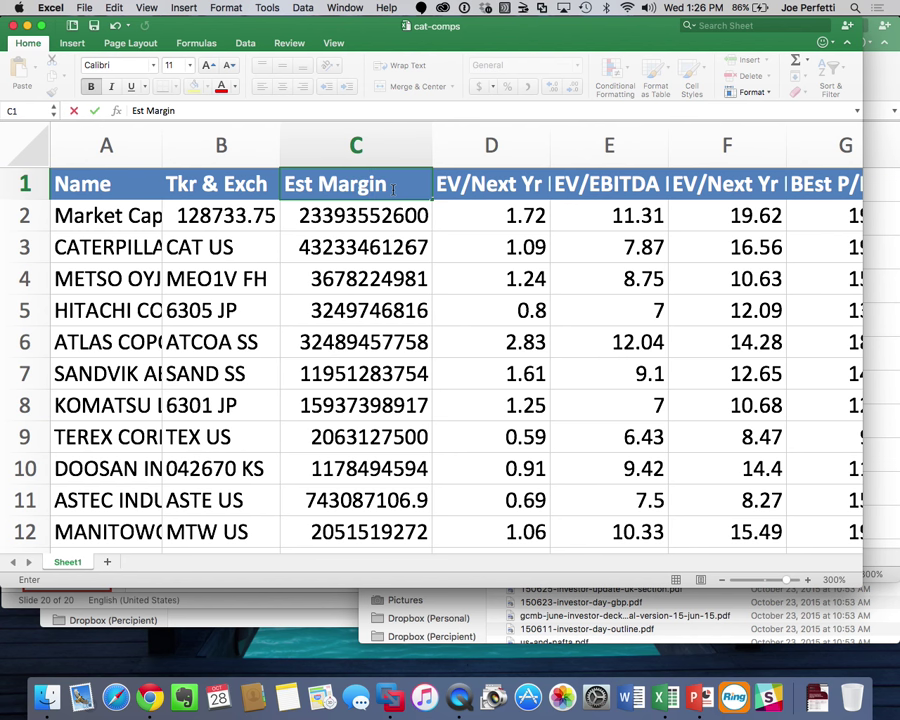
pyautogui.press('Return')
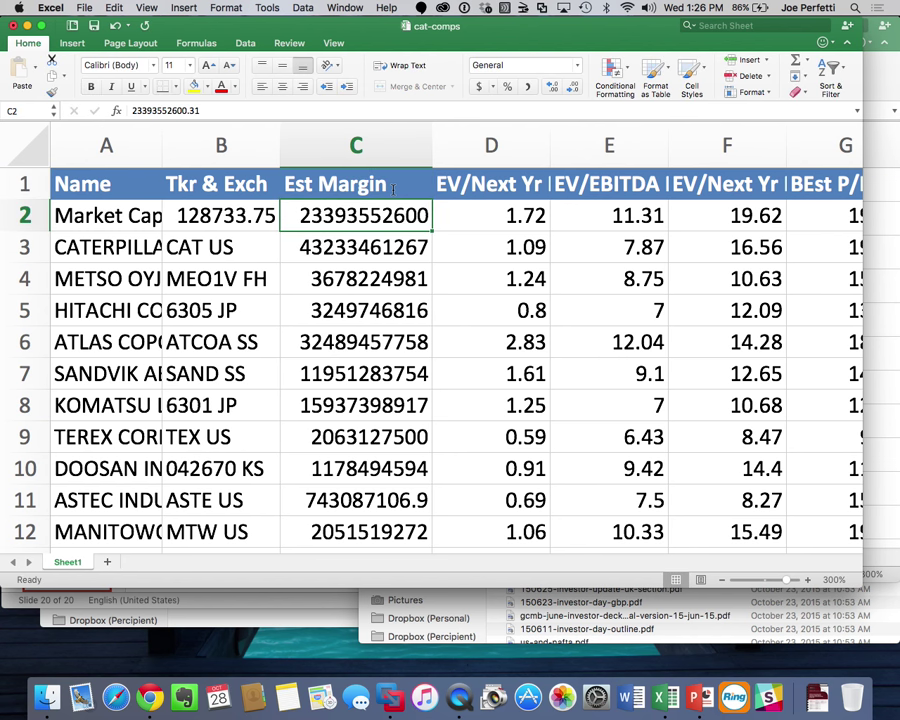
# Enter the formula =D2/F2 in C2 to calculate the estimated margin
pyautogui.write('=')
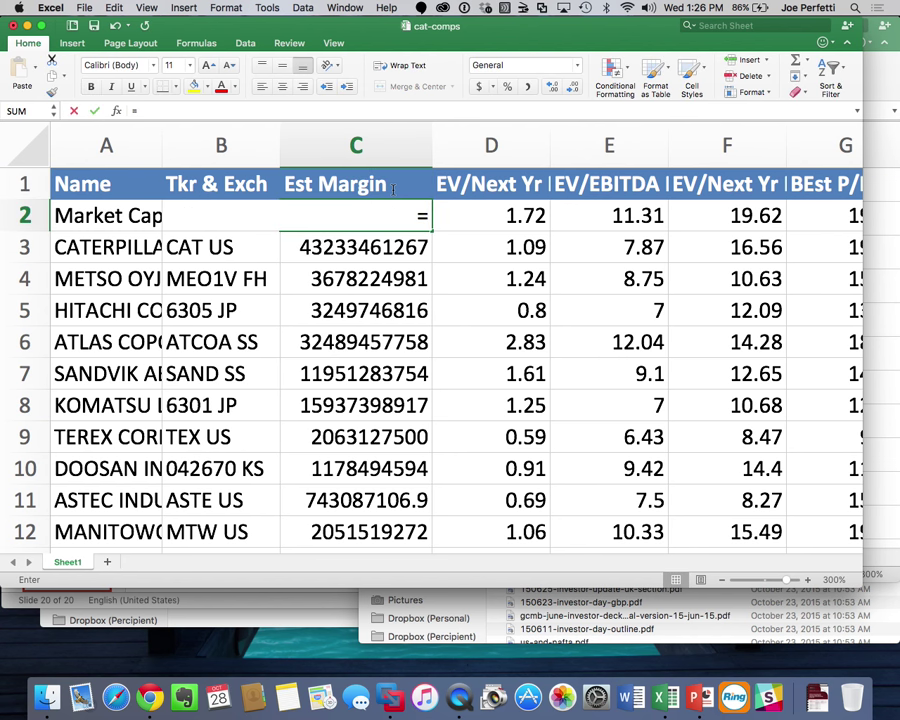
pyautogui.click(516, 216)
pyautogui.write('/')
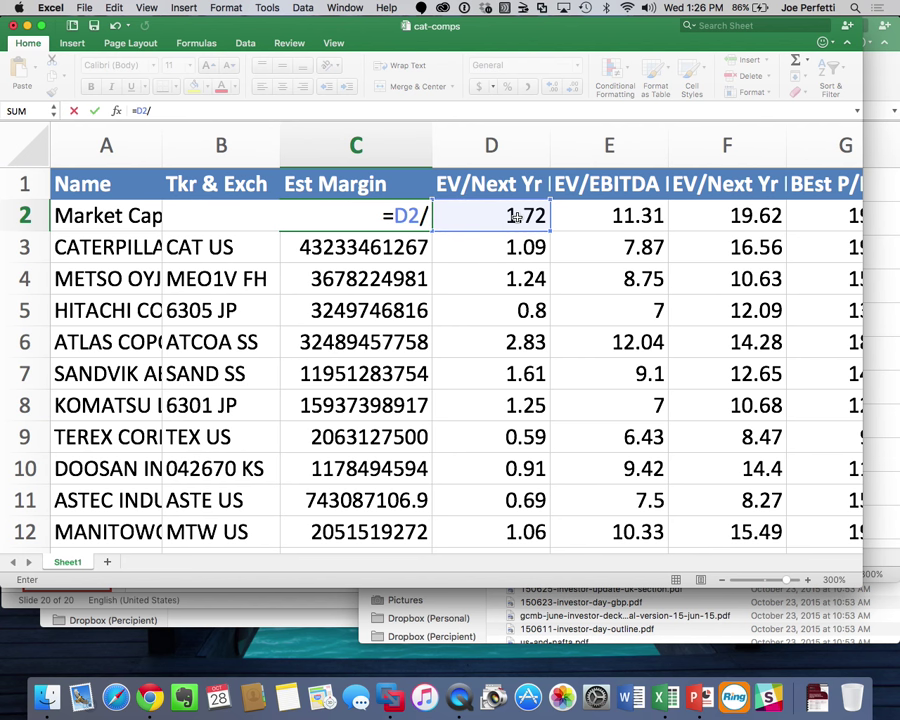
pyautogui.click(745, 213)
pyautogui.press('Return')
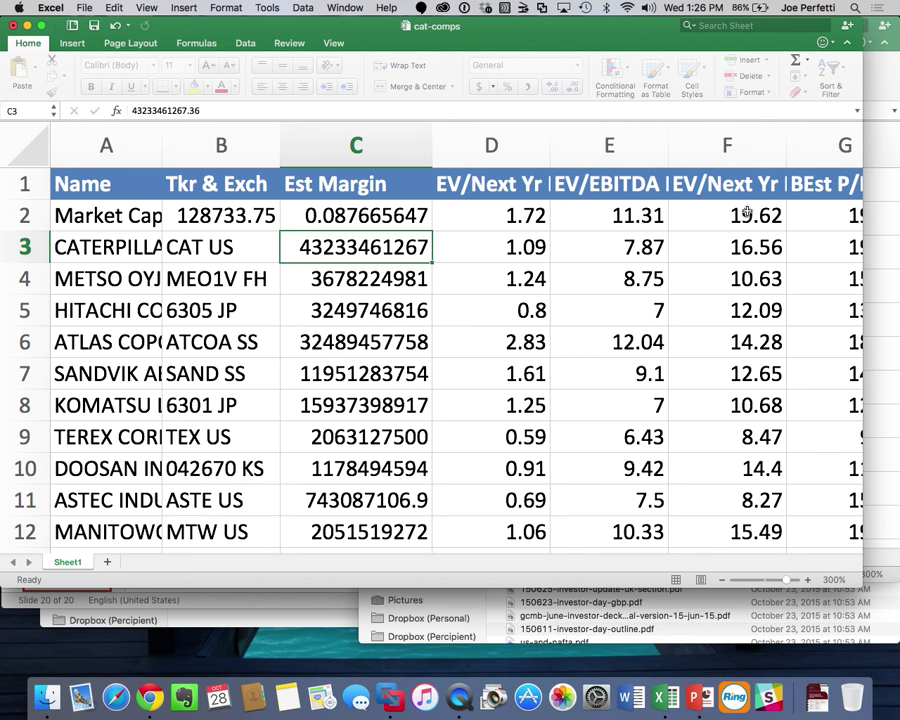
# Format the margin in C2 as a percentage with one decimal place
pyautogui.click(365, 216)
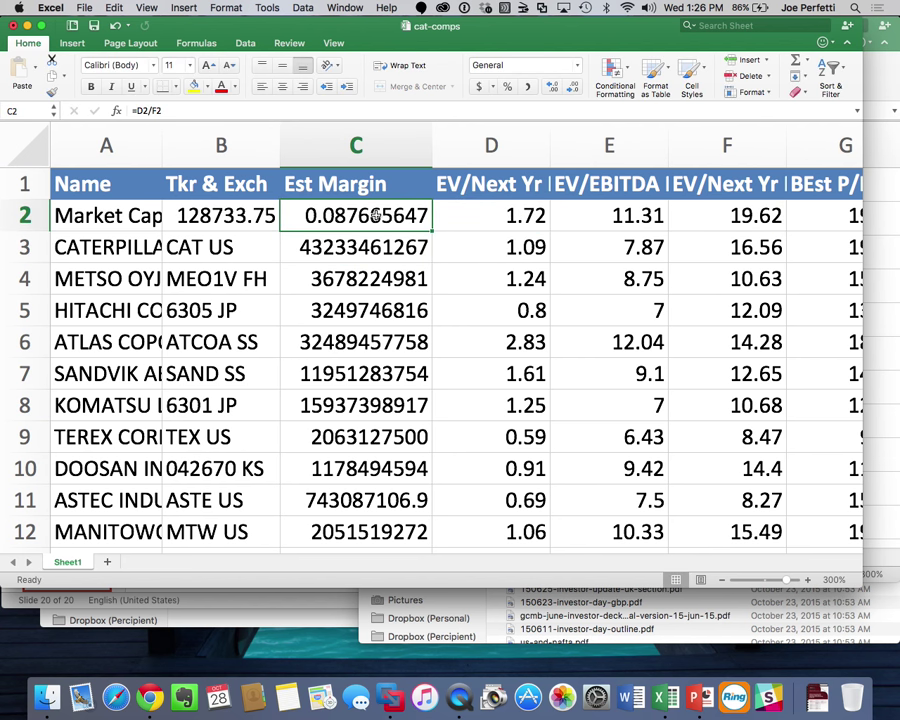
pyautogui.click(507, 86)
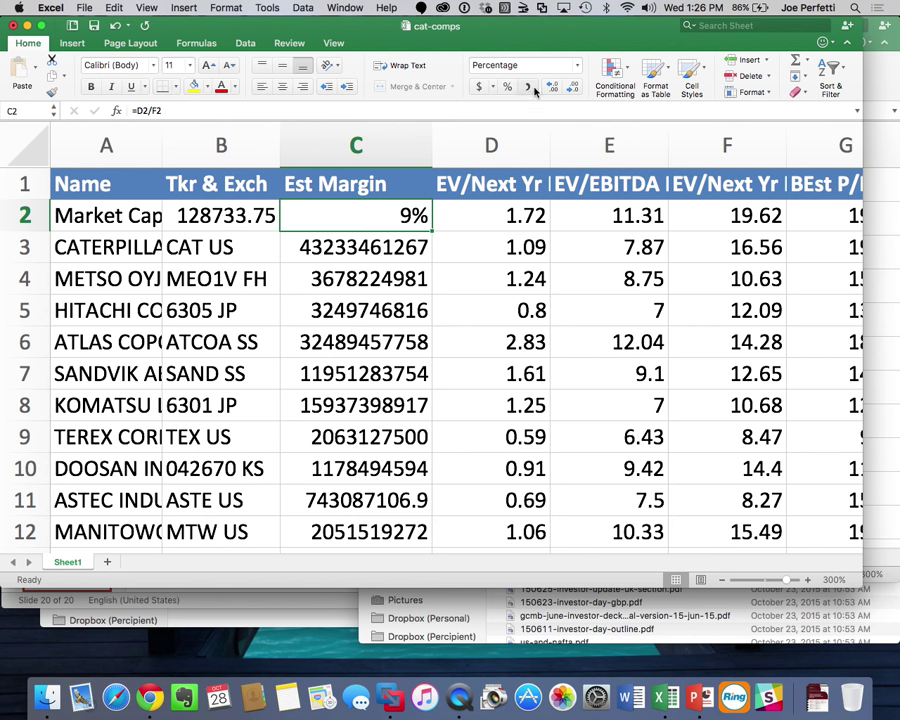
pyautogui.click(553, 88)
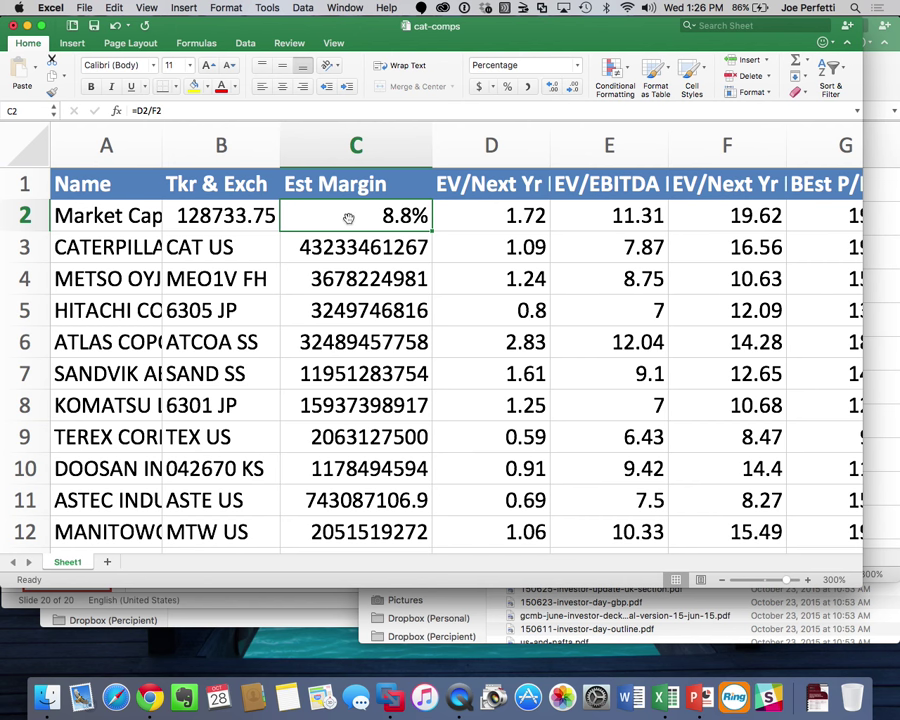
# Copy the margin formula and its format from C2 down the column through C28
pyautogui.press('cmd+c')
pyautogui.moveTo(348, 218); pyautogui.dragTo(366, 408)
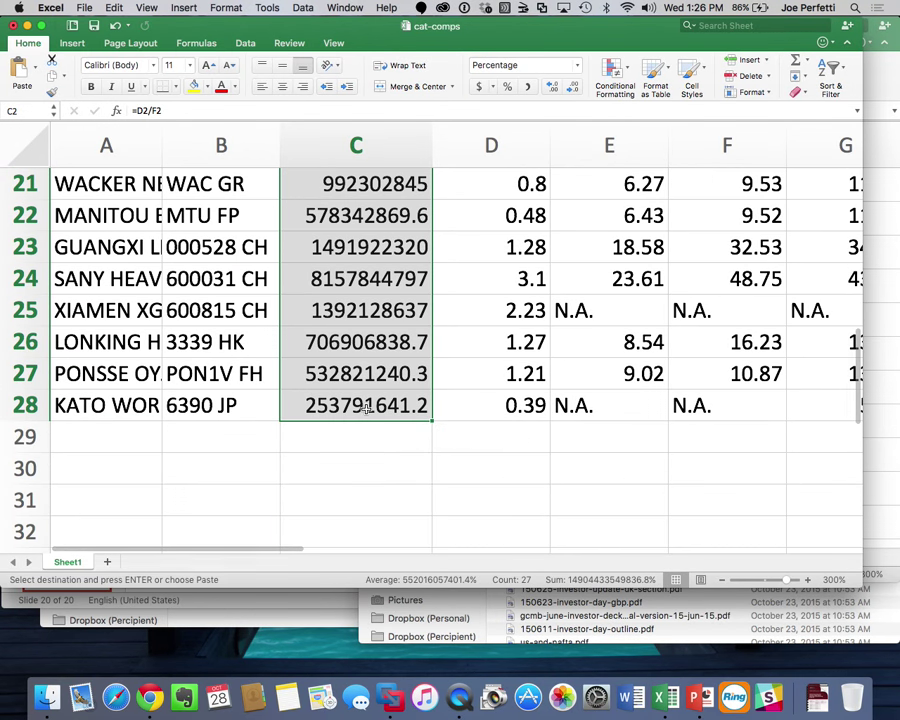
pyautogui.press('Return')
pyautogui.press('Down')
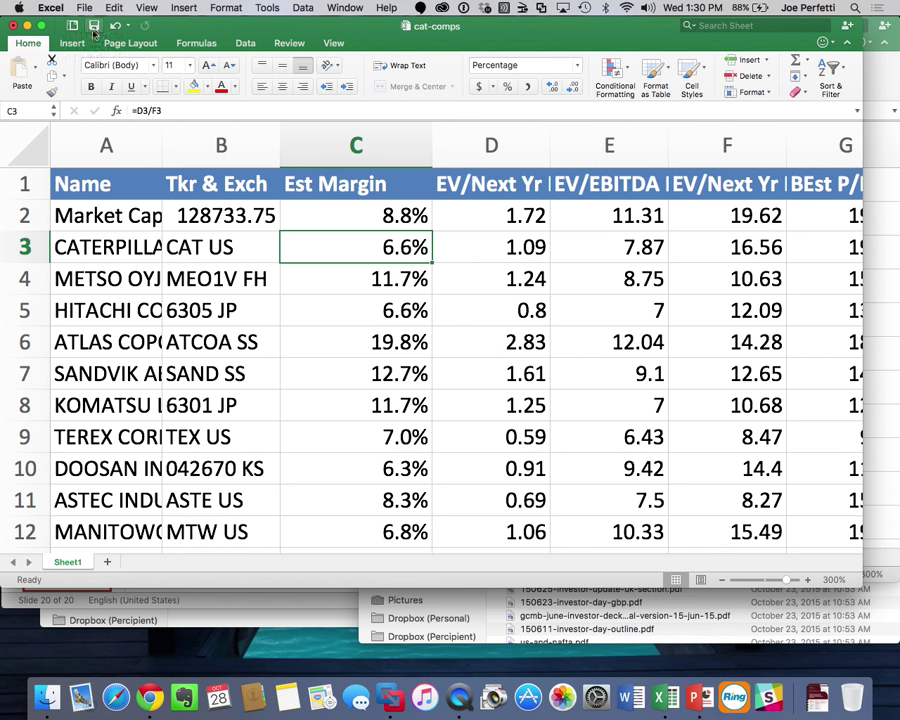
# Close the cat-comps workbook and open valuation_model_CAT_asis-video from the Model folder within Fall 2015
pyautogui.click(13, 25)
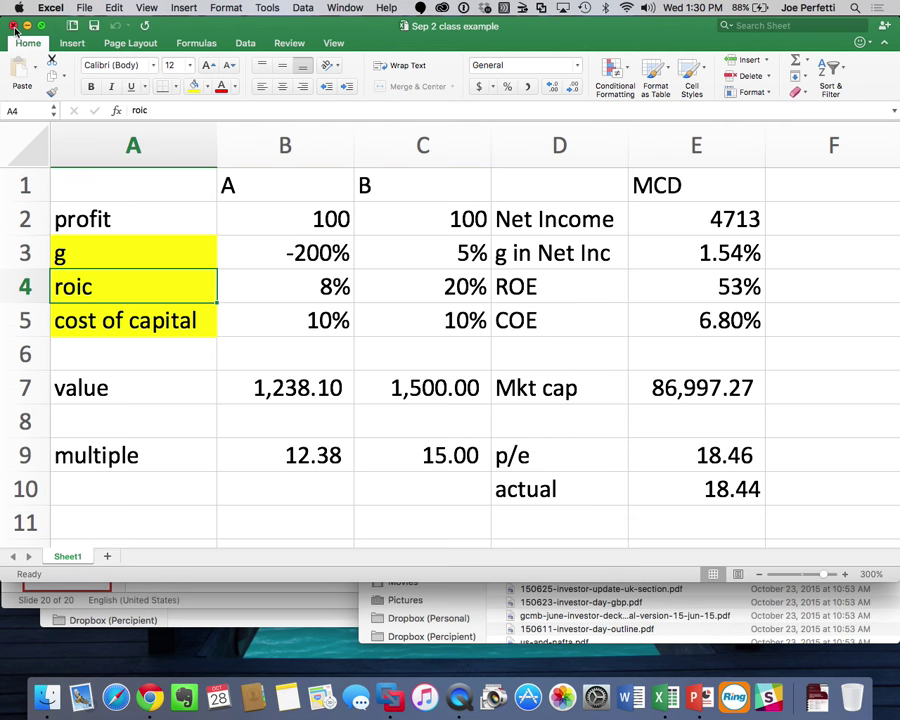
pyautogui.click(44, 700)
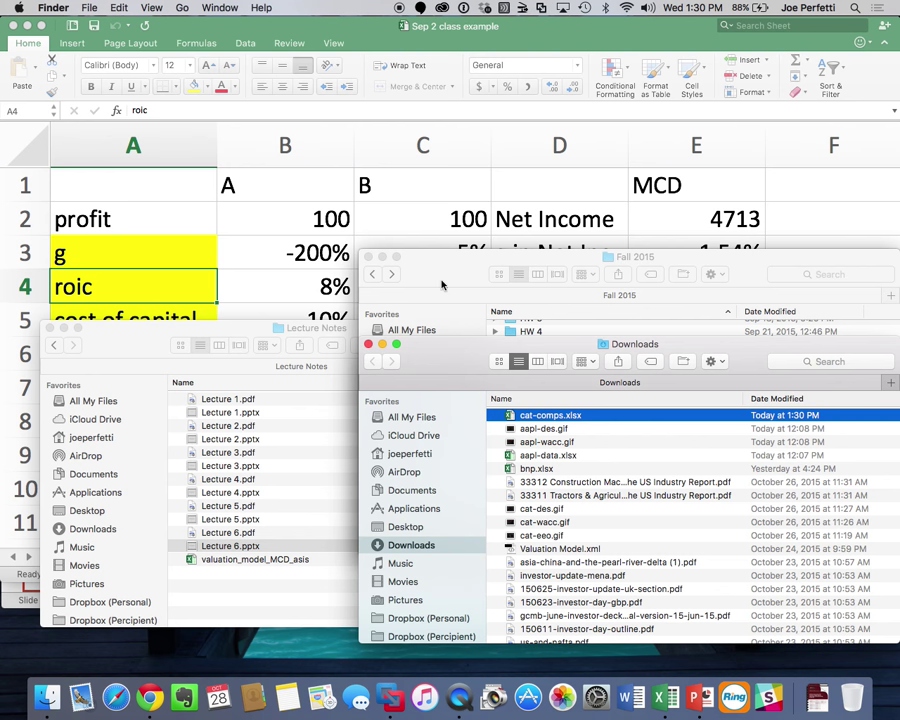
pyautogui.moveTo(439, 281); pyautogui.dragTo(361, 217)
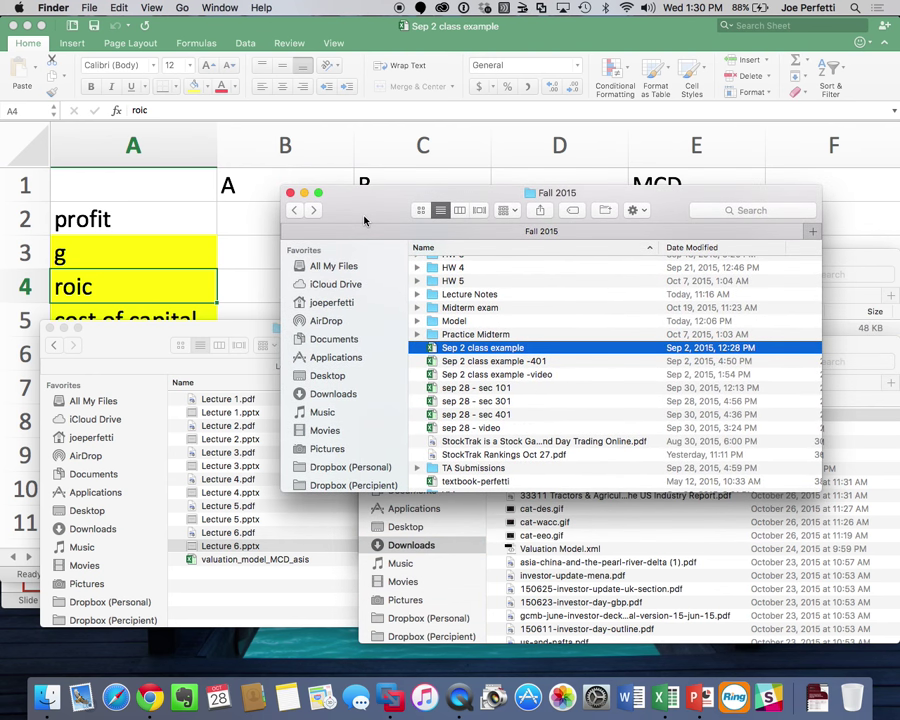
pyautogui.doubleClick(478, 322)
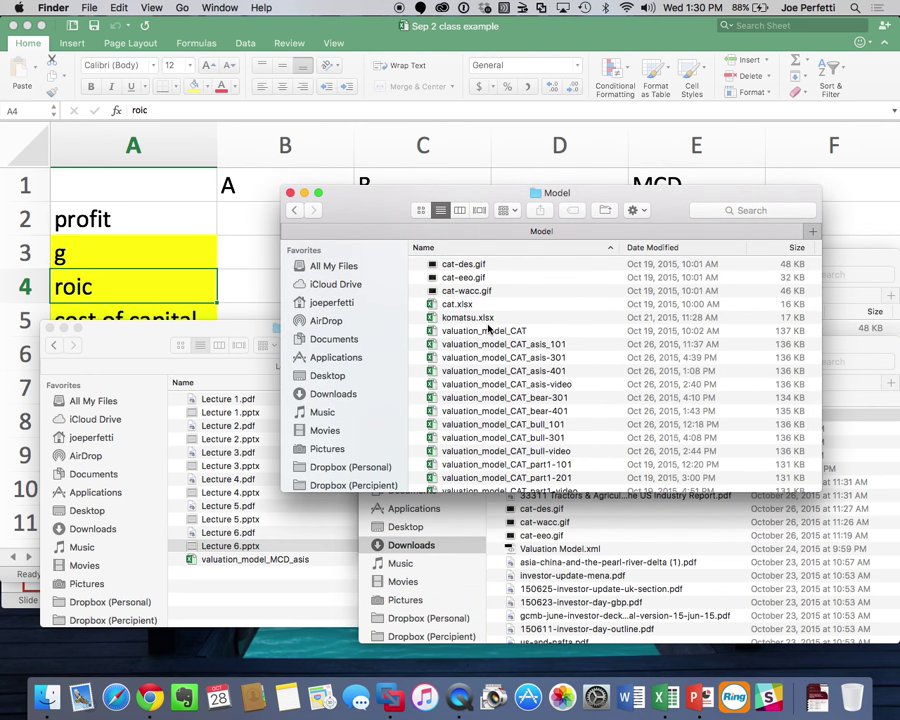
pyautogui.doubleClick(548, 386)
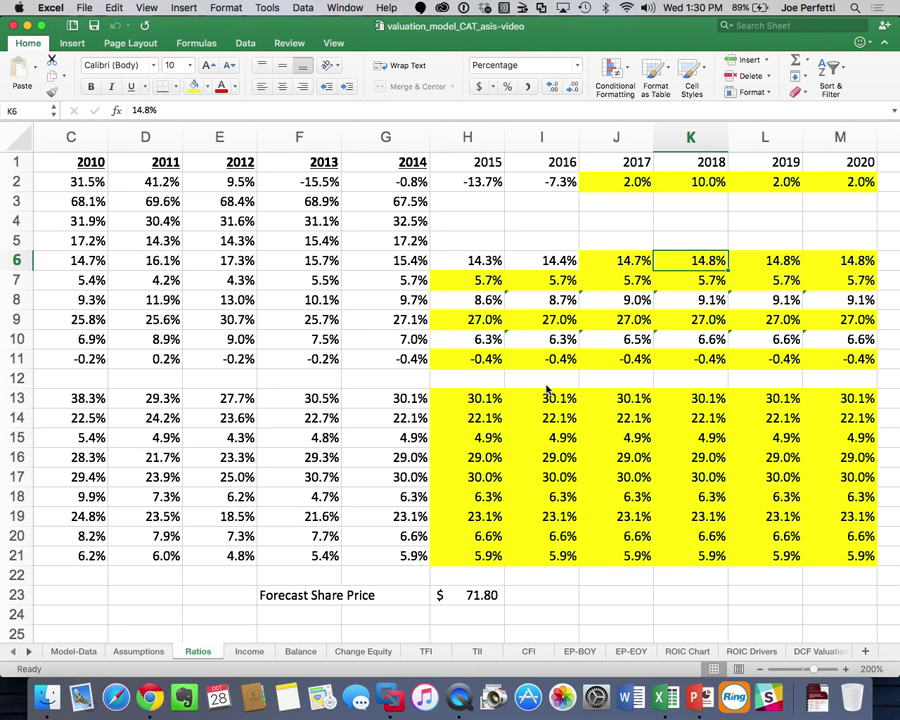
# Save a copy of the valuation model as valuation_model_appl_asis-video in the Apple folder within Fall 2015
pyautogui.click(84, 7)
pyautogui.click(106, 113)
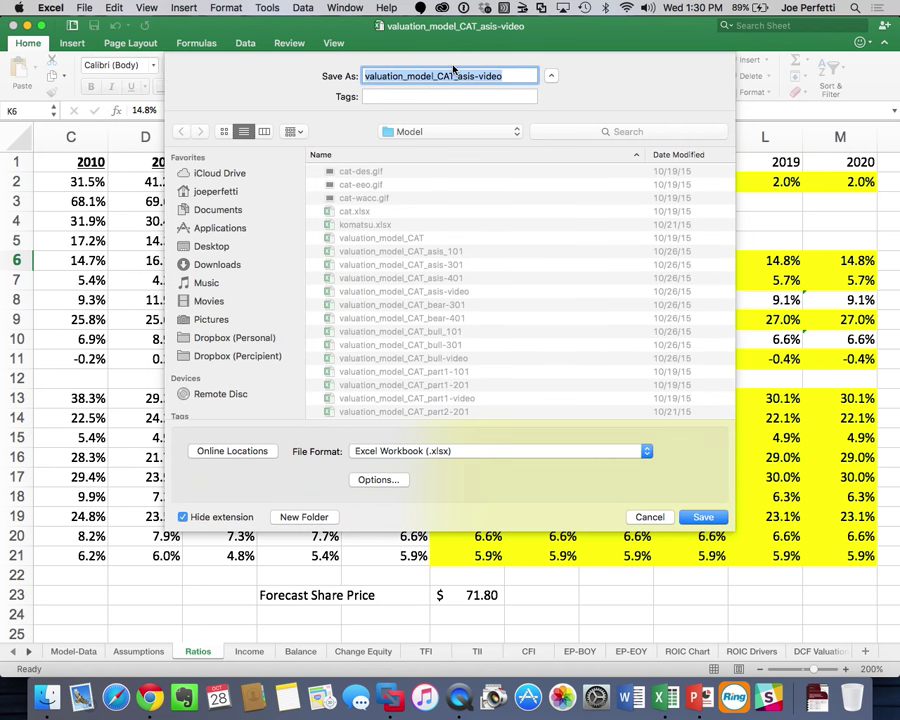
pyautogui.click(455, 75)
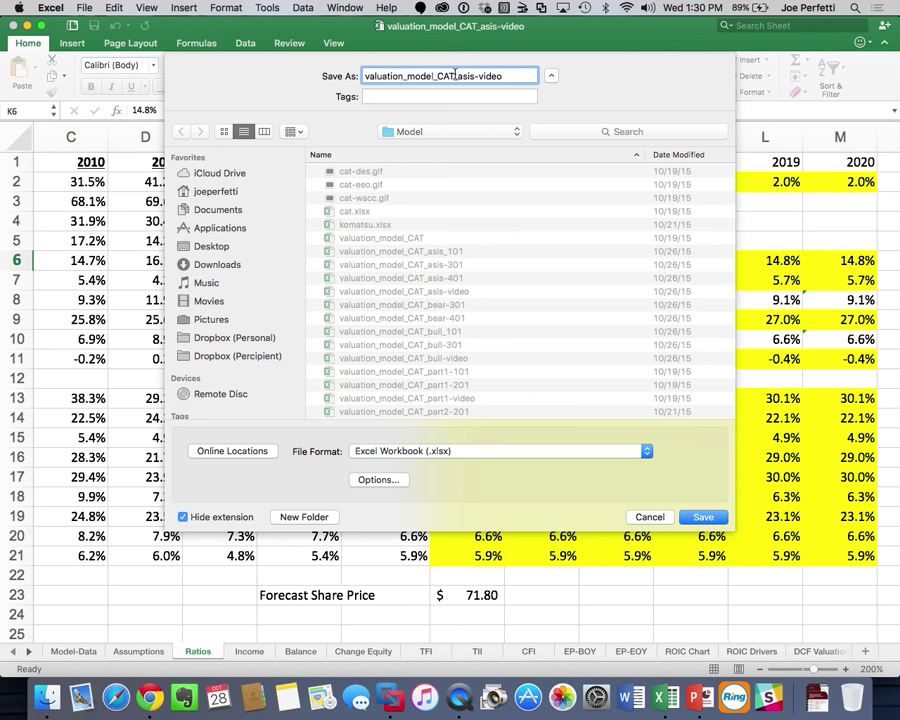
pyautogui.press('BackSpace')
pyautogui.press('BackSpace')
pyautogui.press('BackSpace')
pyautogui.write('appl')
pyautogui.click(512, 131)
pyautogui.click(506, 146)
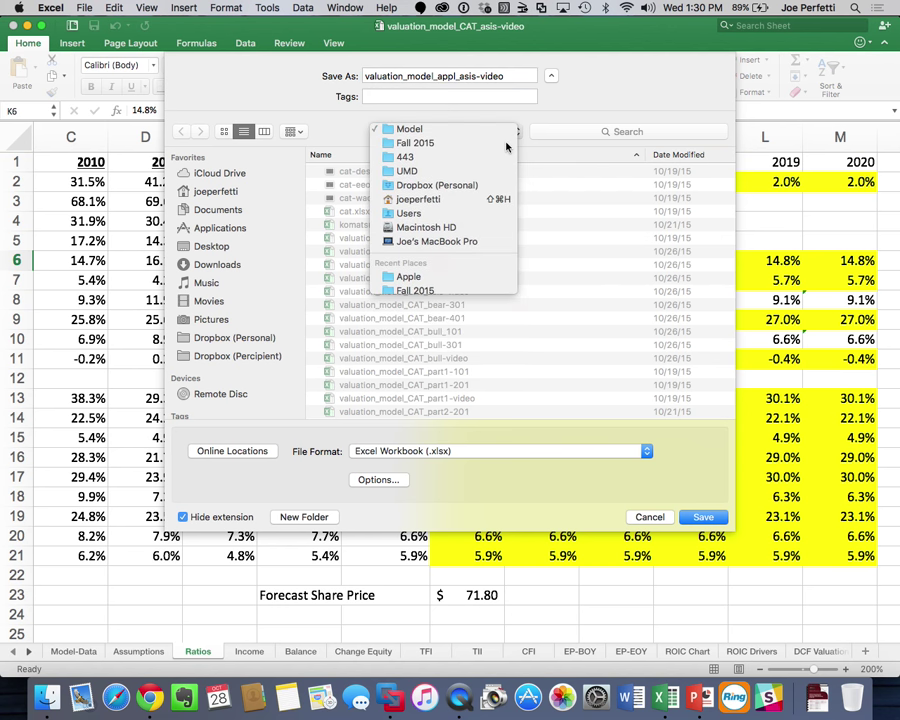
pyautogui.doubleClick(418, 186)
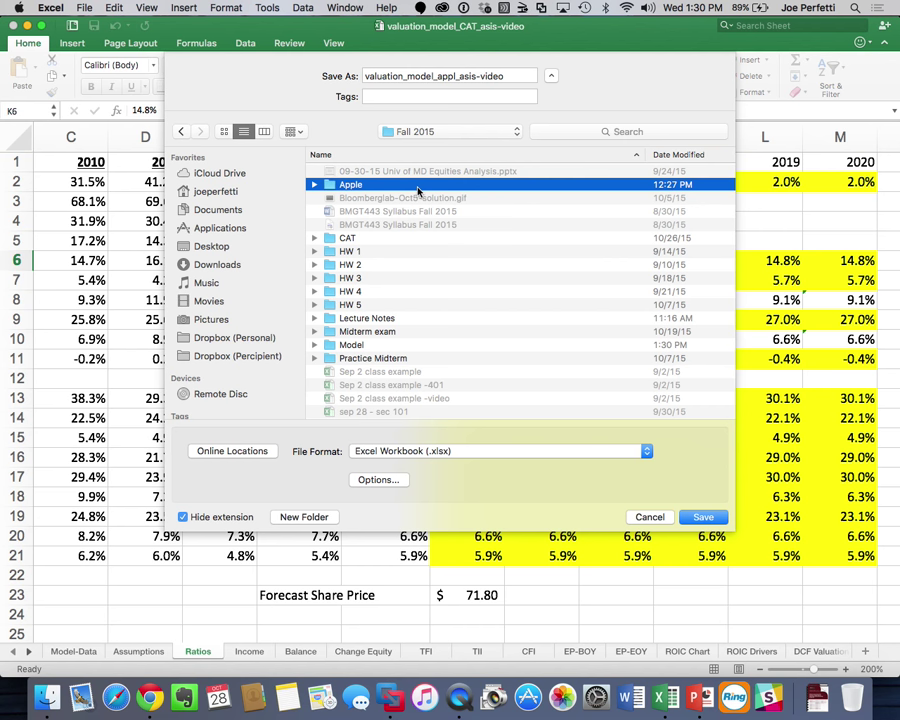
pyautogui.click(705, 517)
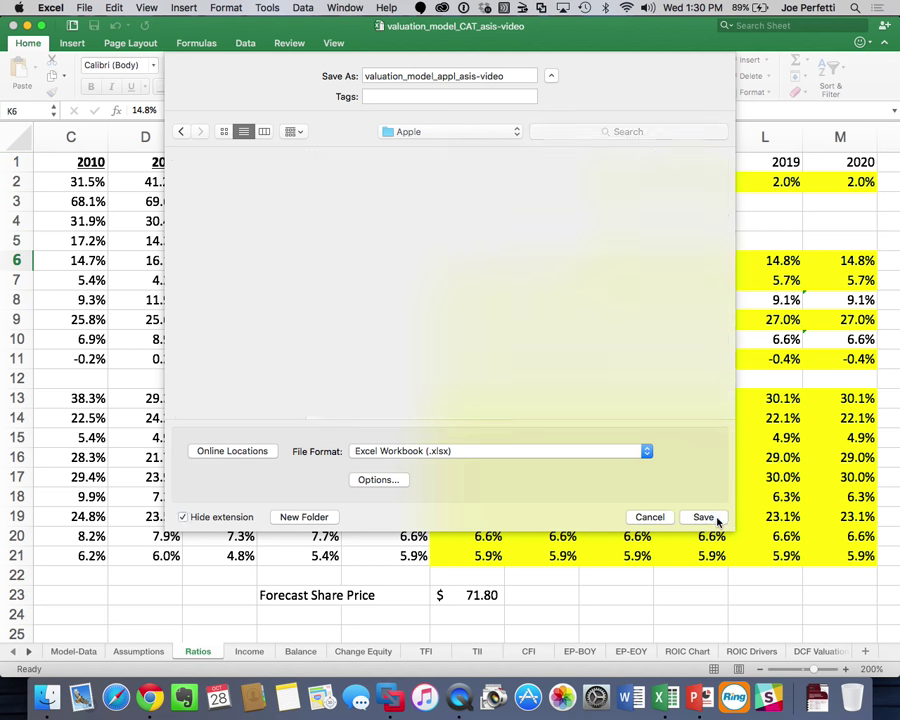
# Switch to the Bloomberg terminal and load Apple Inc as the active security, AAPL US Equity
pyautogui.hscroll(-5, 717, 521)
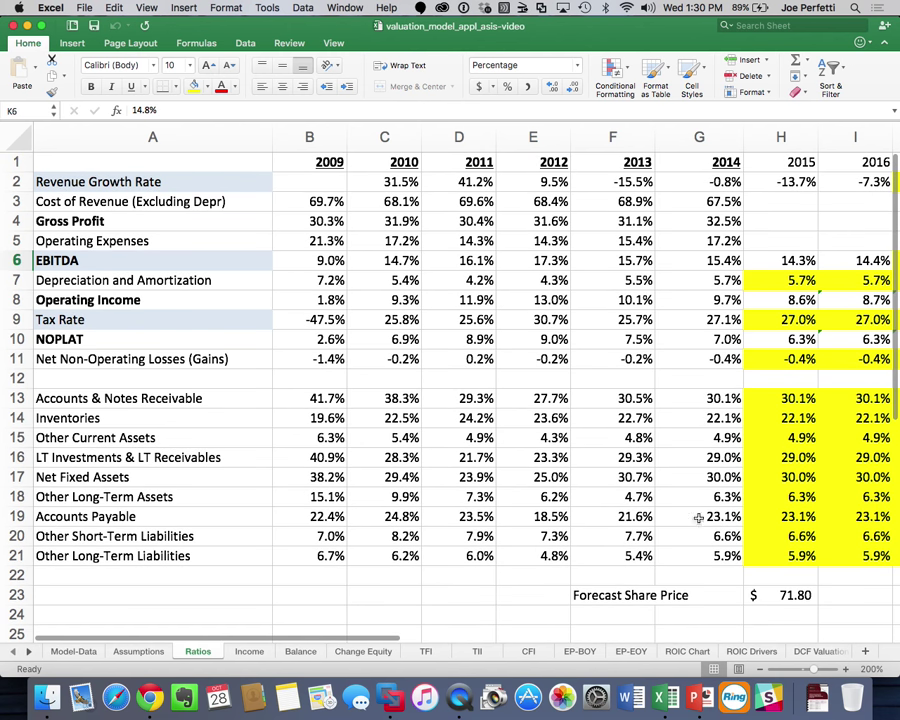
pyautogui.click(393, 700)
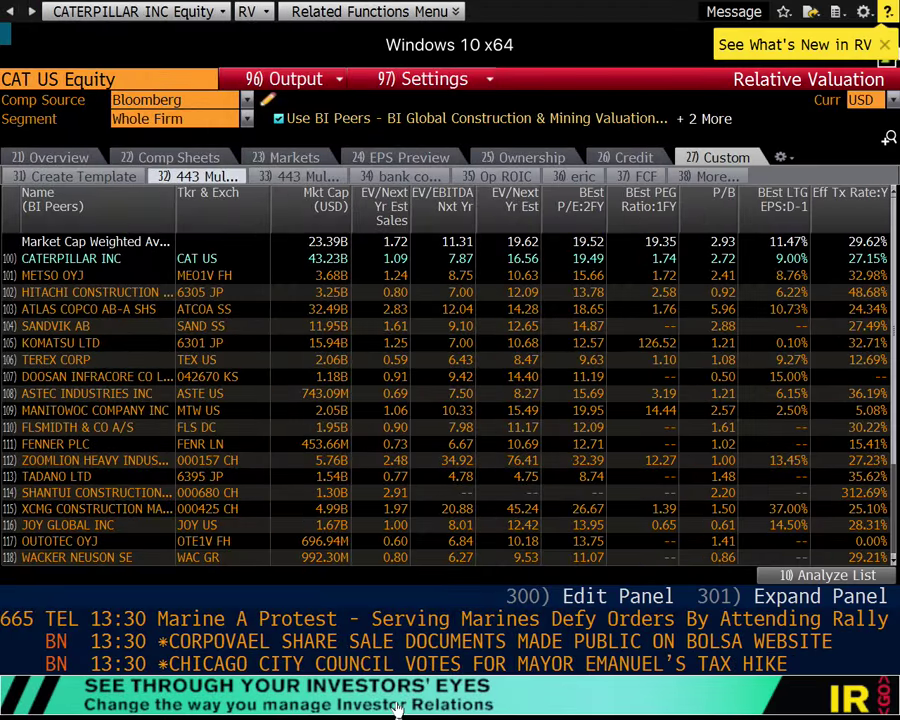
pyautogui.write('APPL')
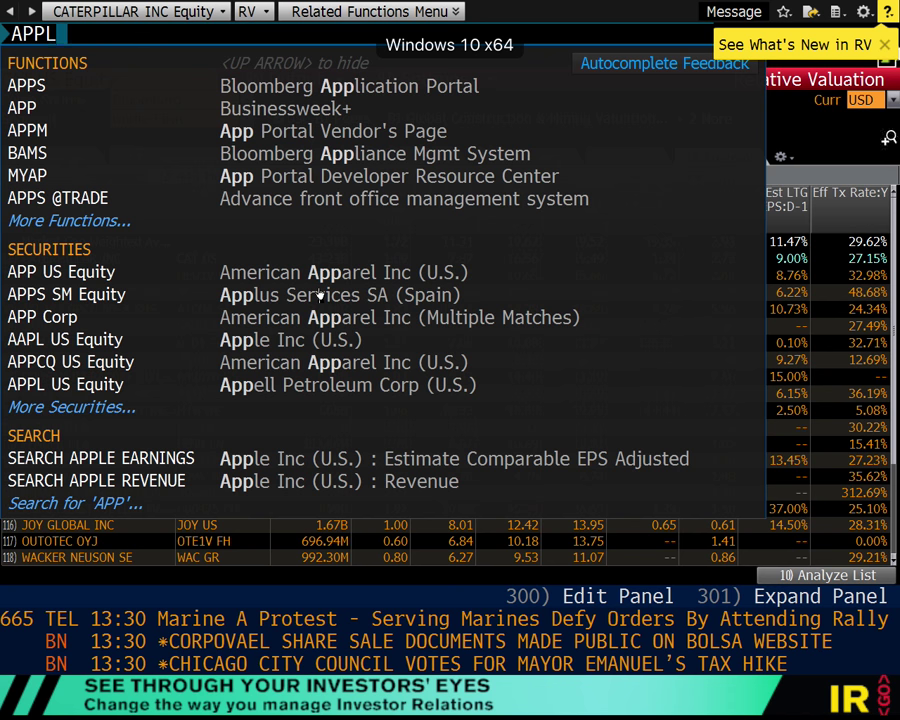
pyautogui.press('Down')
pyautogui.press('Down')
pyautogui.press('Down')
pyautogui.press('Down')
pyautogui.press('Down')
pyautogui.press('Down')
pyautogui.press('Down')
pyautogui.press('Down')
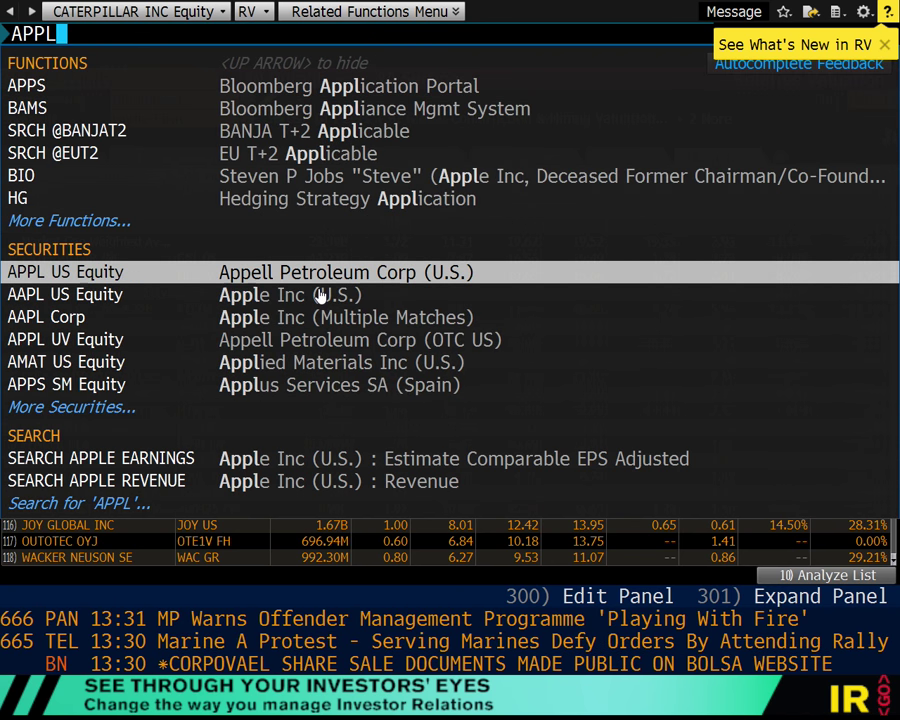
pyautogui.press('Down')
pyautogui.press('Return')
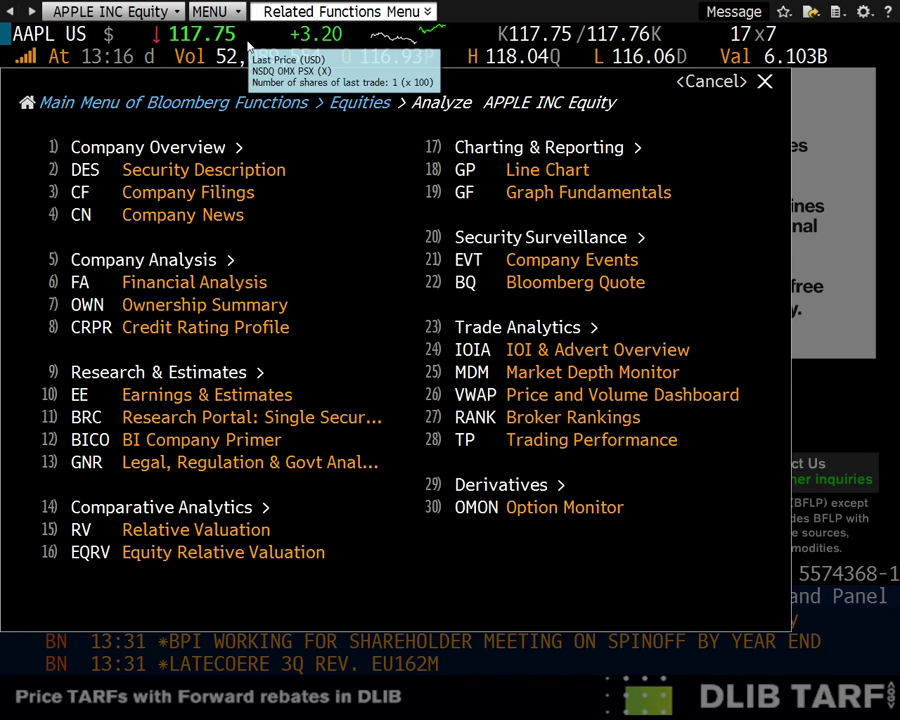
# Run the FA Financial Analysis function for Apple and display the custom template named Model
pyautogui.write('FA')
pyautogui.press('Return')
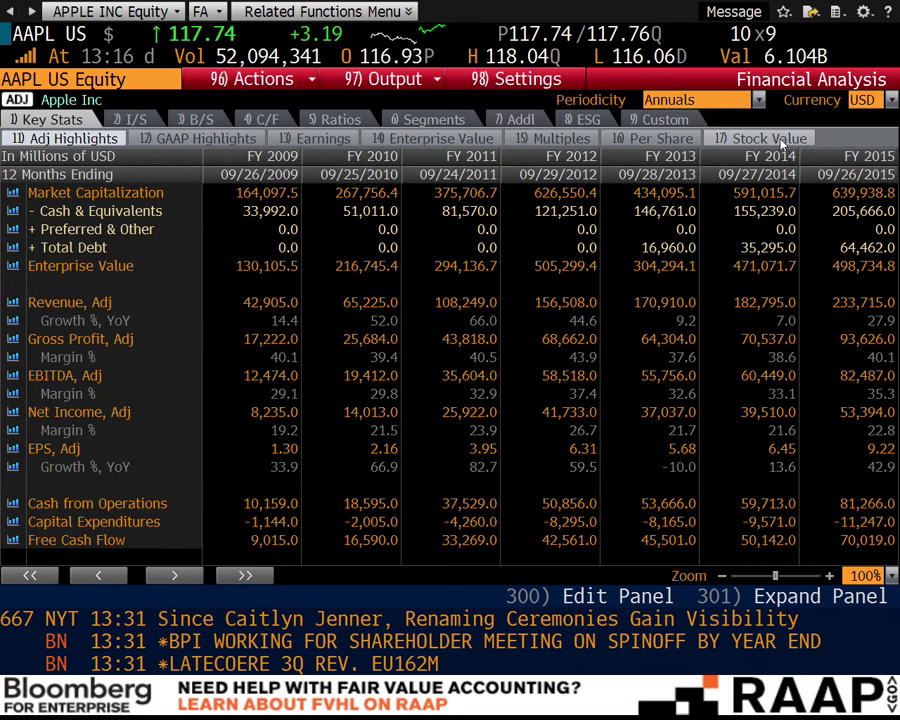
pyautogui.click(680, 120)
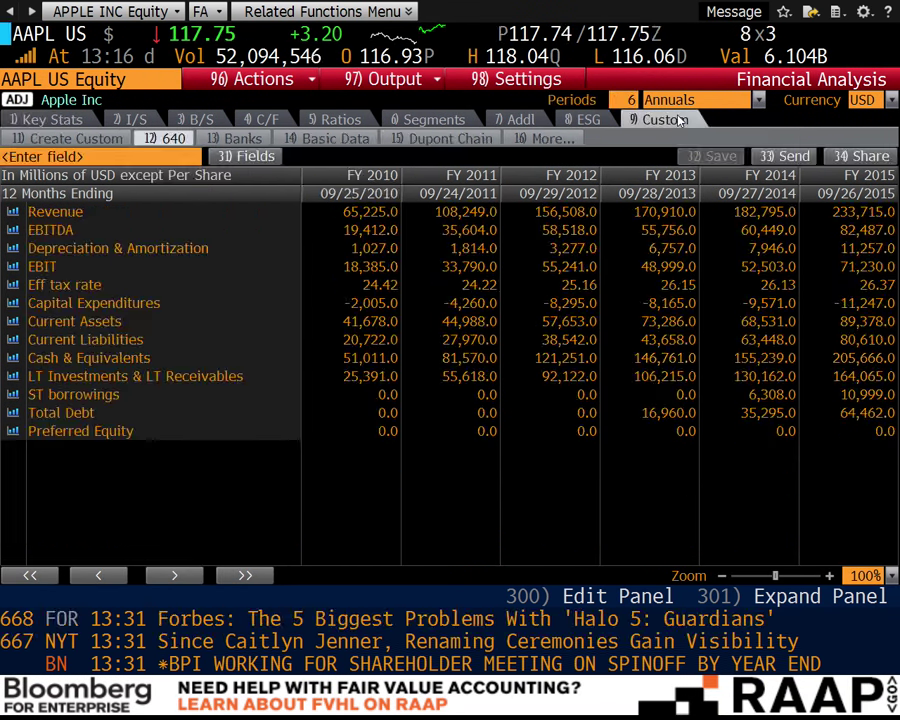
pyautogui.click(560, 140)
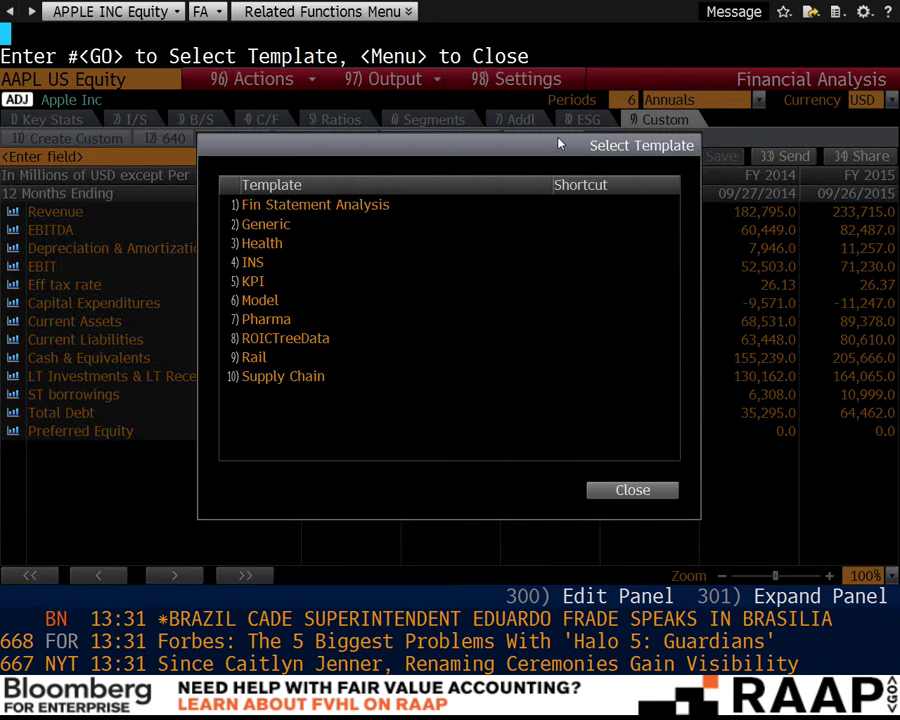
pyautogui.click(288, 299)
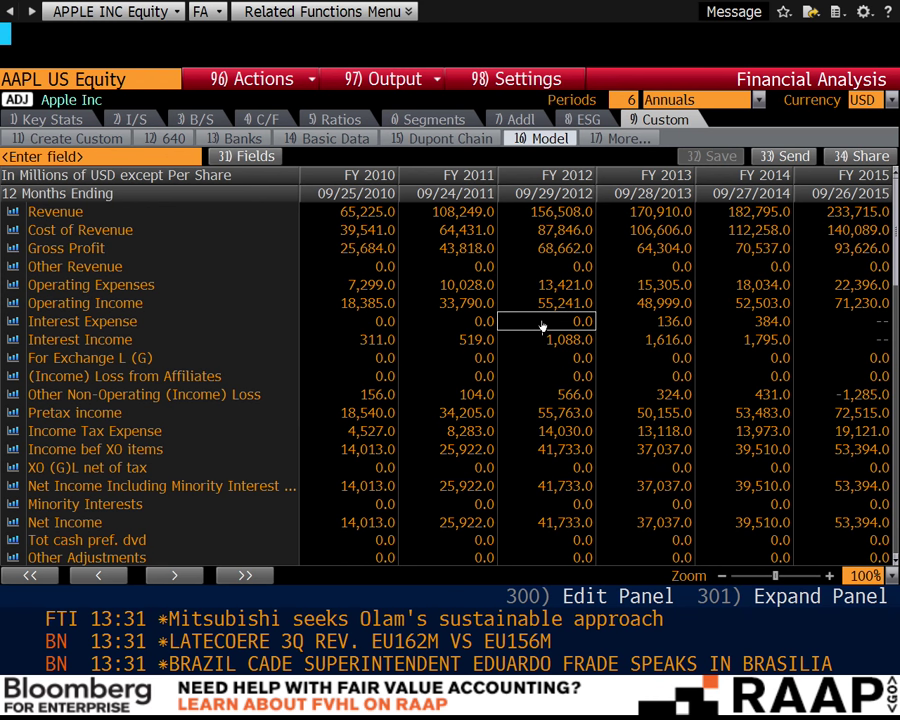
# Examine the Financial Analysis settings for fundamentals, data, display and report/Excel export, and close them without updating
pyautogui.click(545, 88)
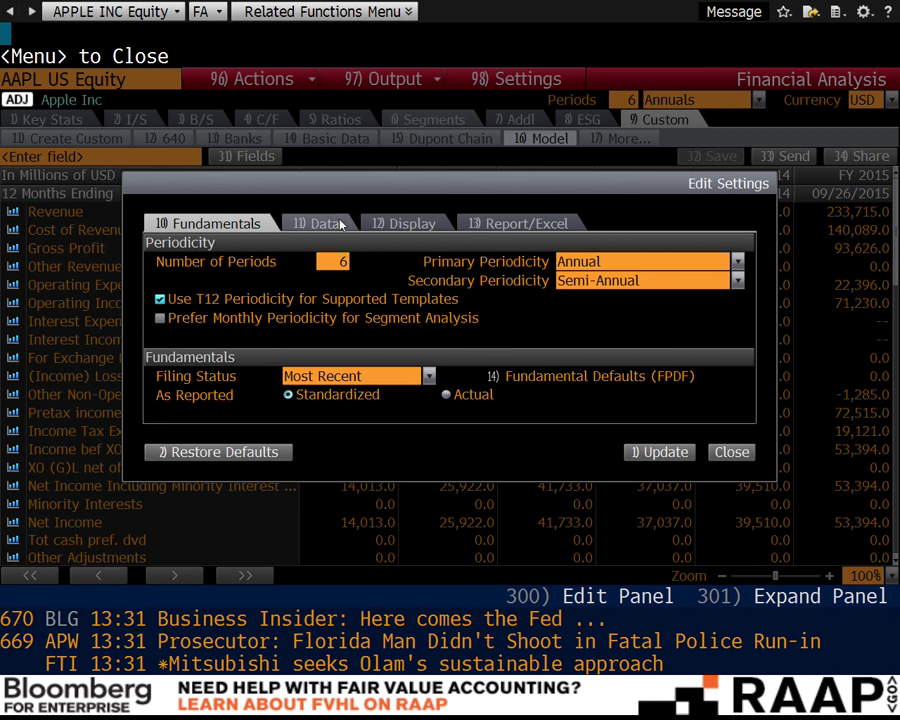
pyautogui.click(335, 224)
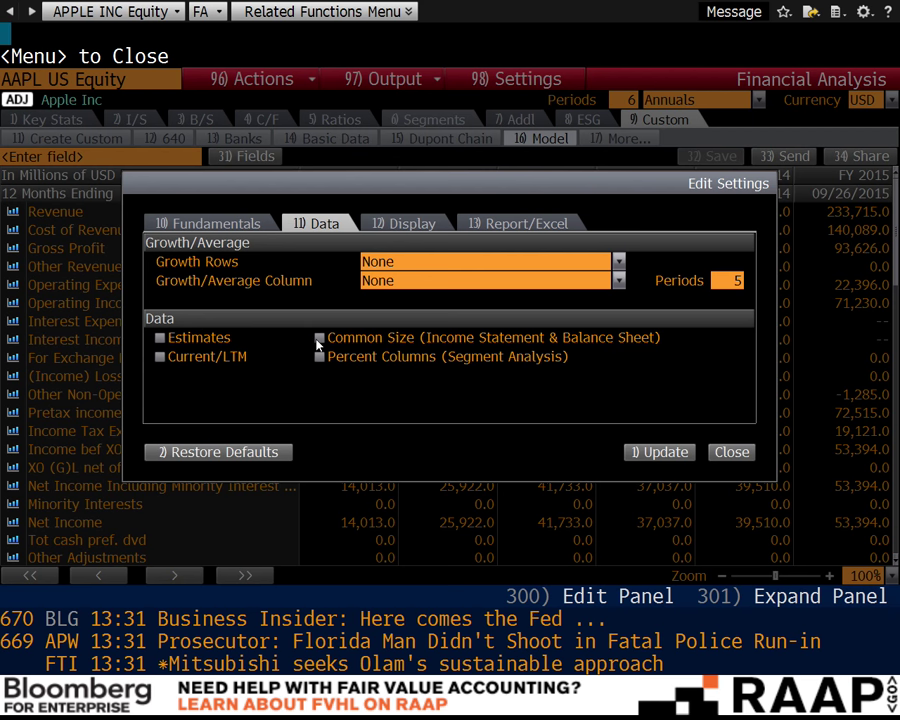
pyautogui.click(412, 224)
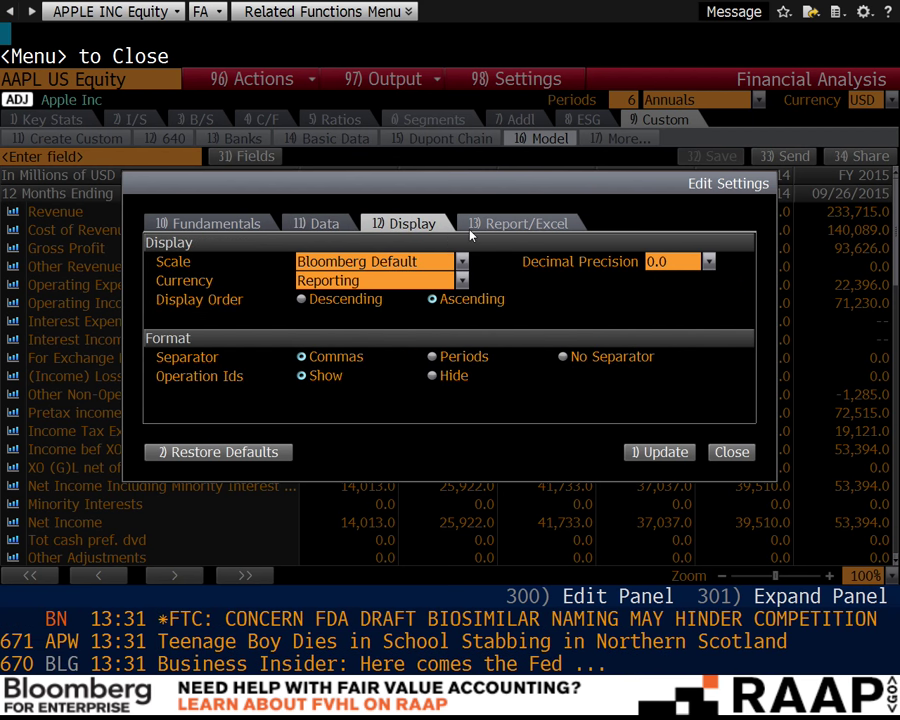
pyautogui.click(515, 223)
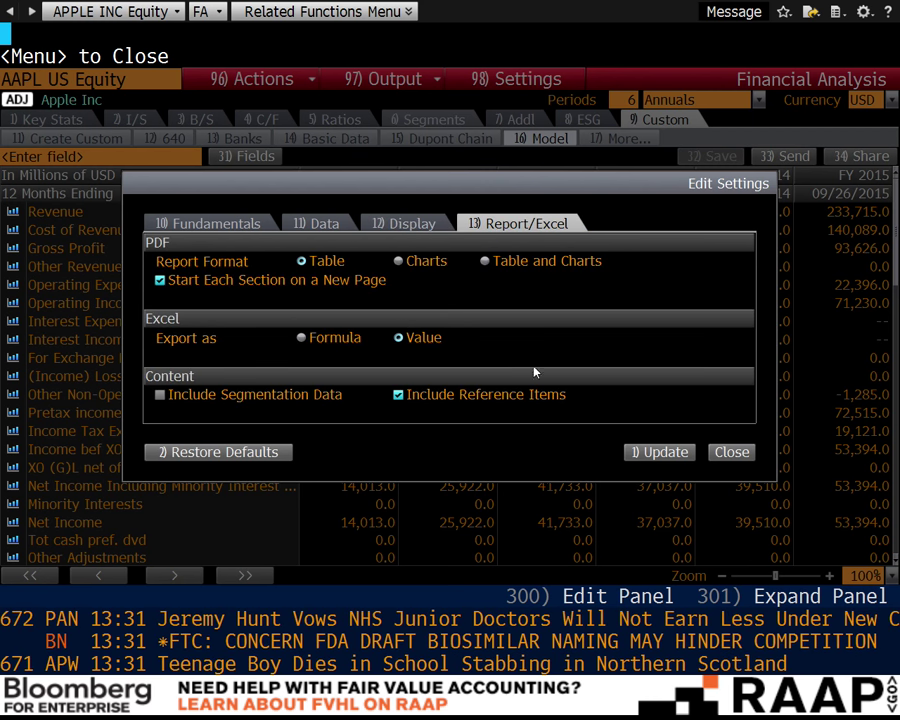
pyautogui.click(730, 452)
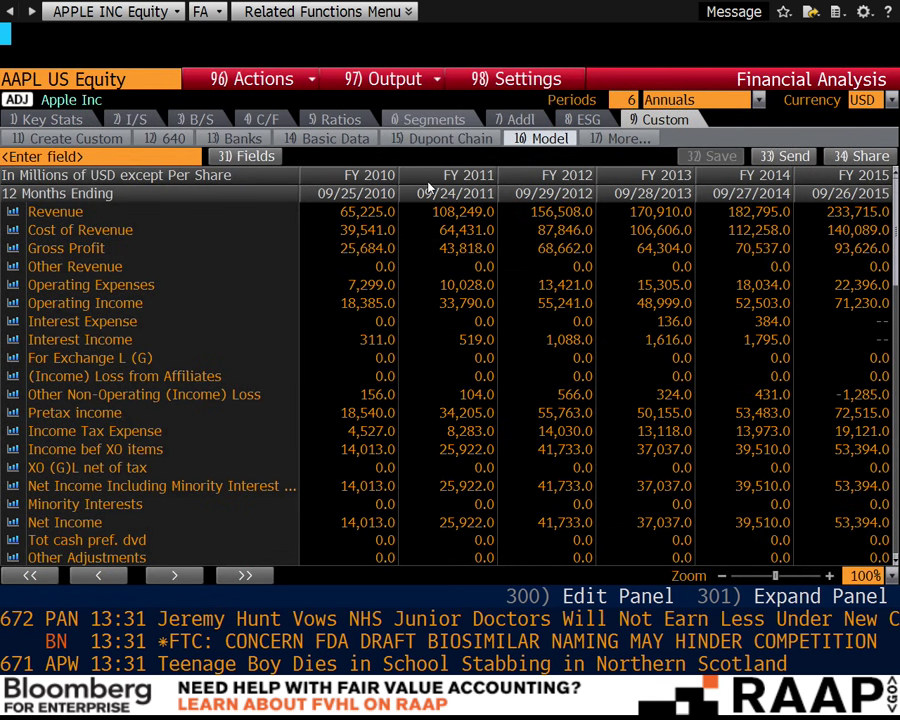
# Export the current Model template to Excel and open the generated file despite its format mismatch
pyautogui.click(414, 84)
pyautogui.moveTo(540, 147)
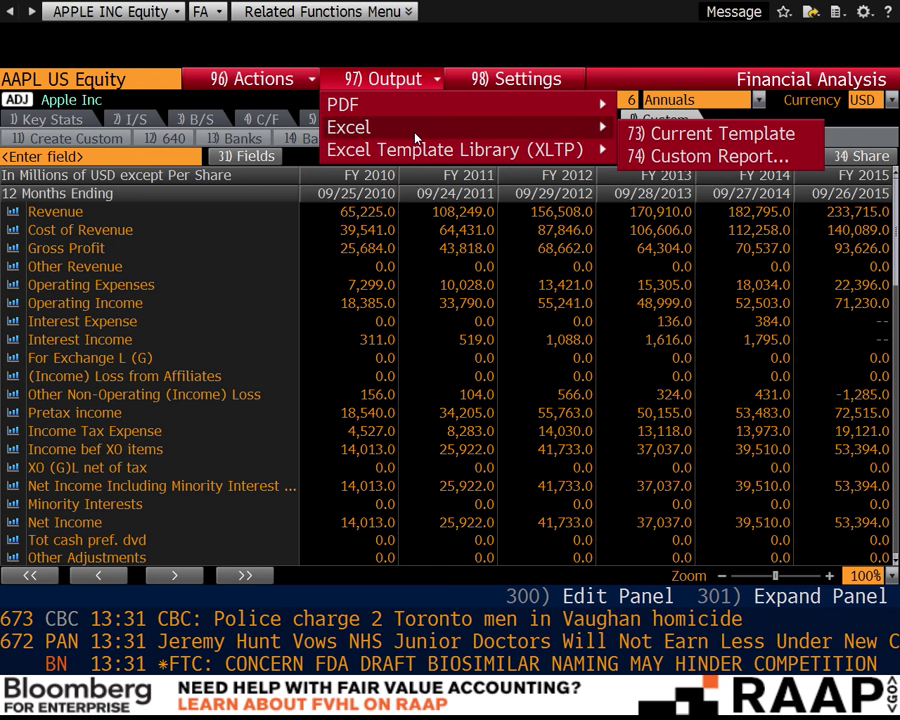
pyautogui.click(673, 138)
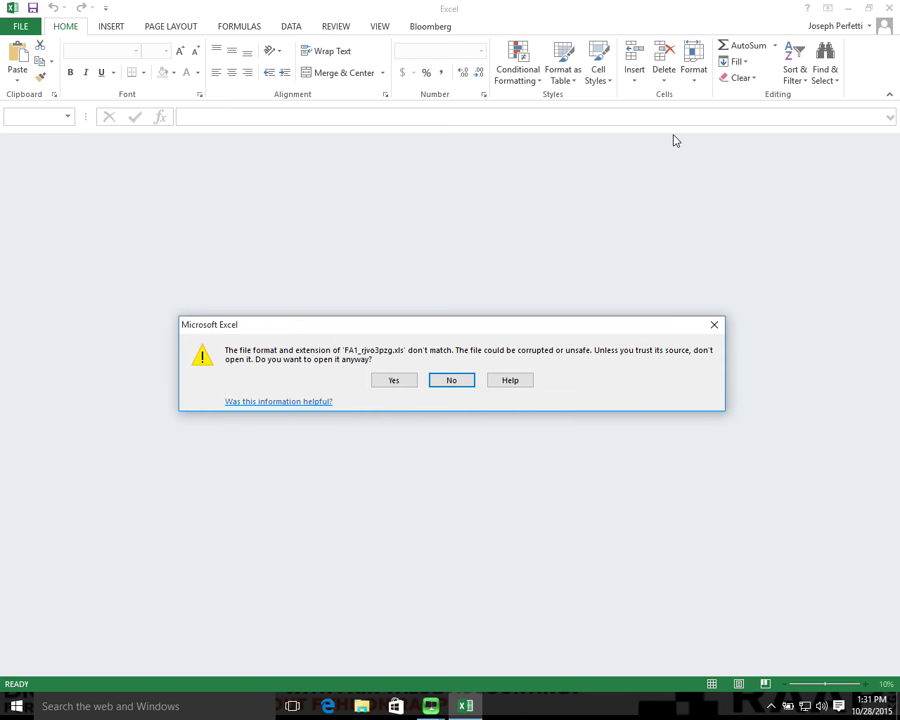
pyautogui.click(395, 378)
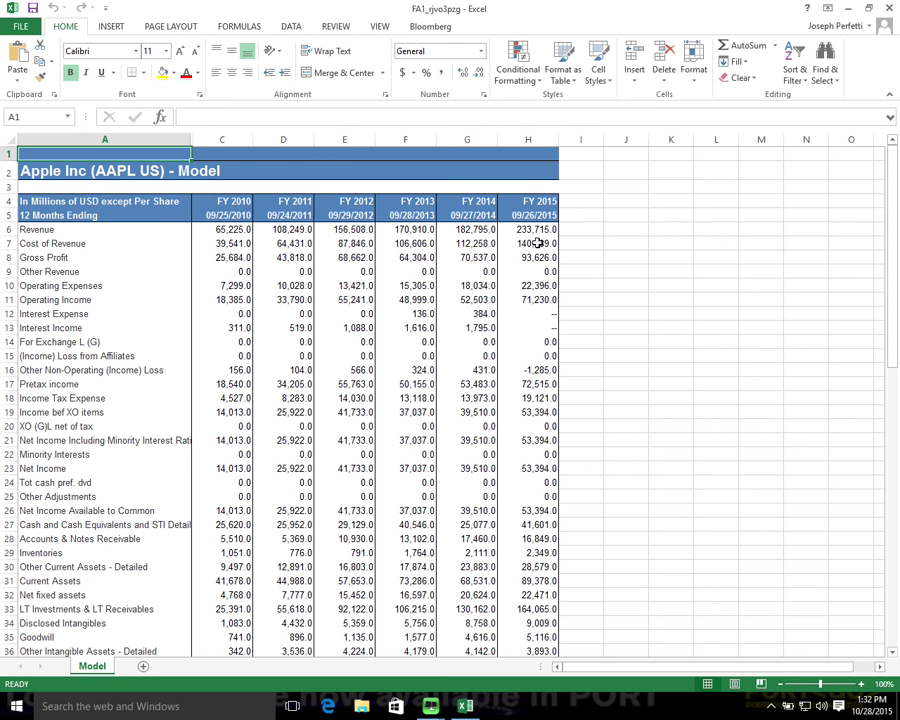
# Save the exported Apple data in the shared Downloads folder as the Excel Workbook aapl-data, replacing the existing file
pyautogui.click(27, 32)
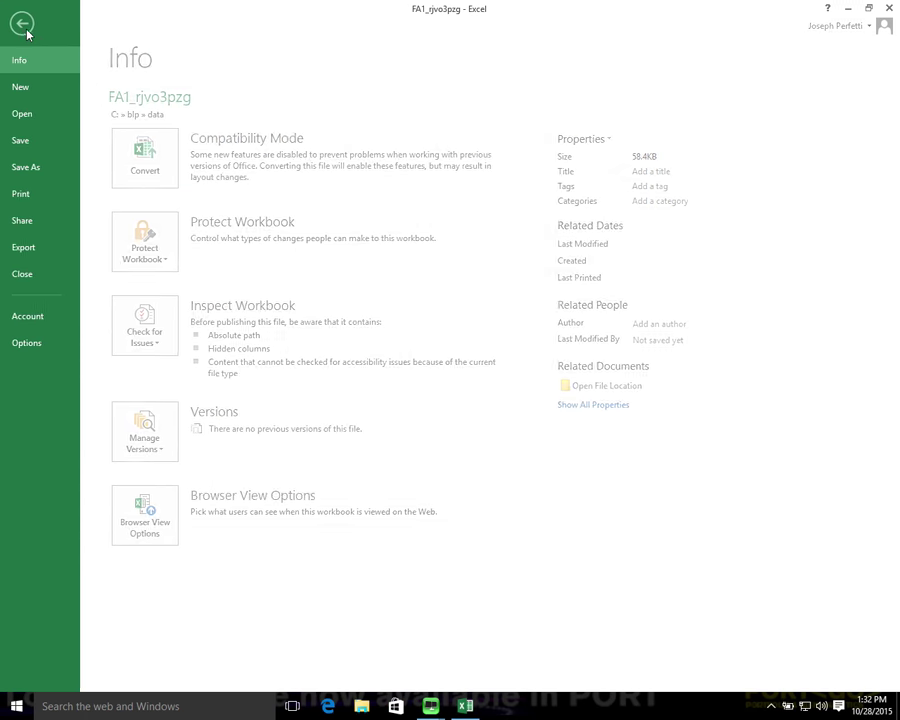
pyautogui.click(36, 167)
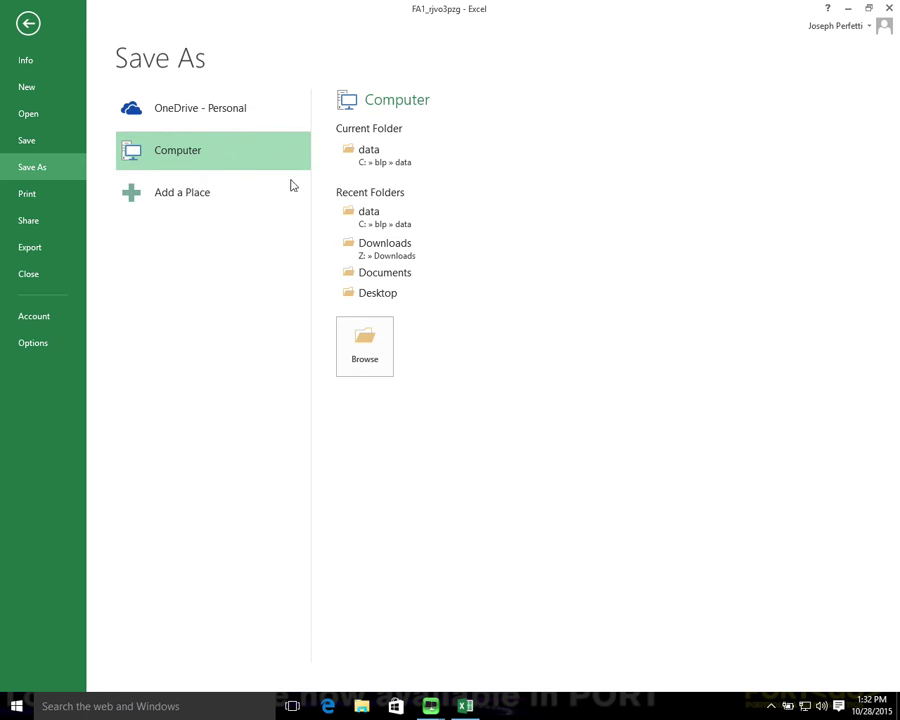
pyautogui.click(370, 247)
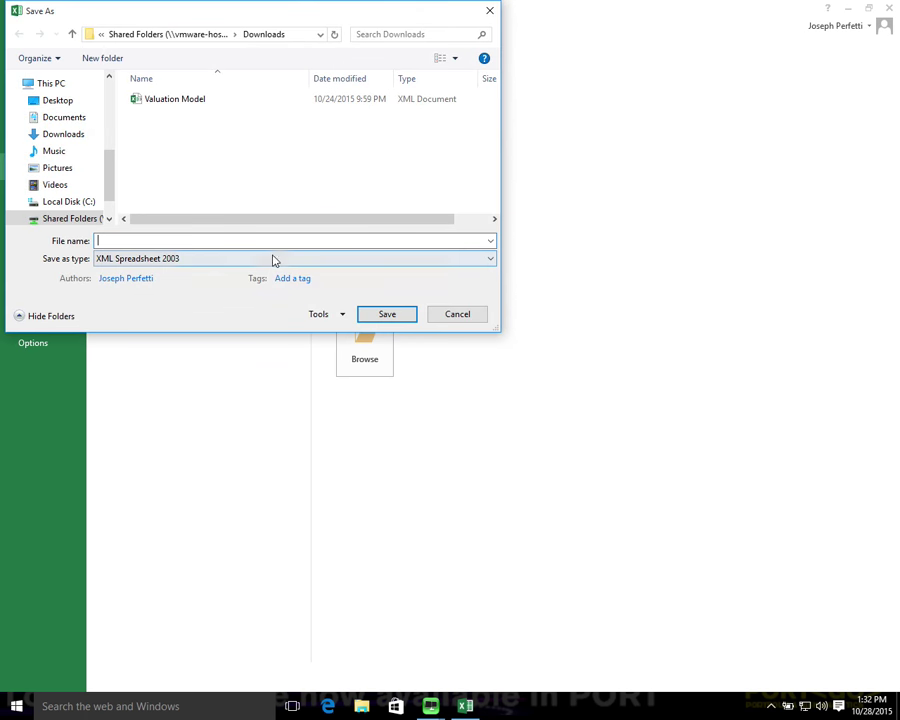
pyautogui.click(270, 259)
pyautogui.click(254, 273)
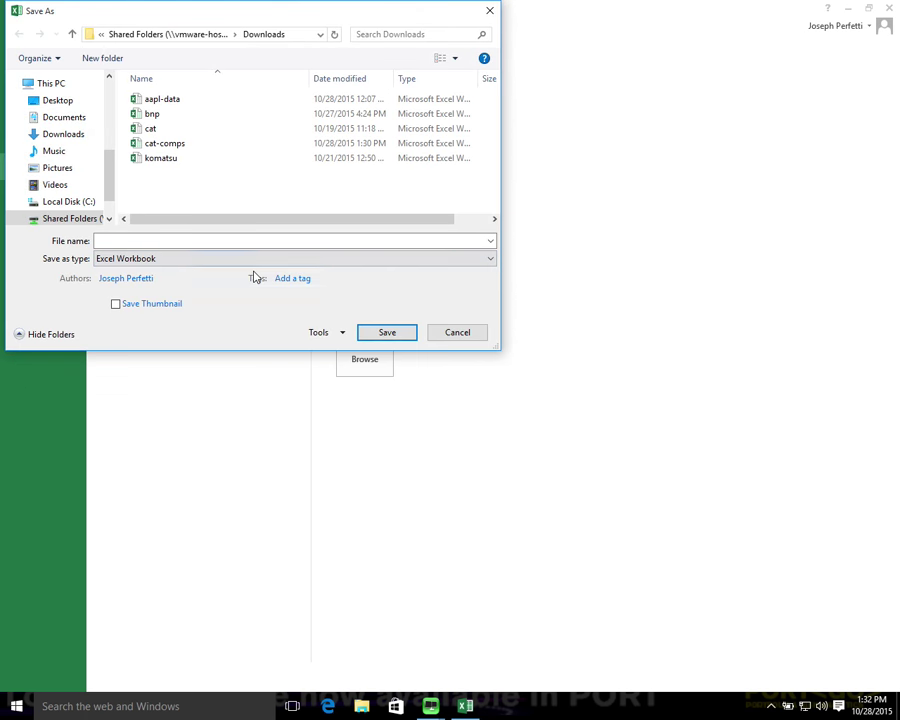
pyautogui.click(189, 101)
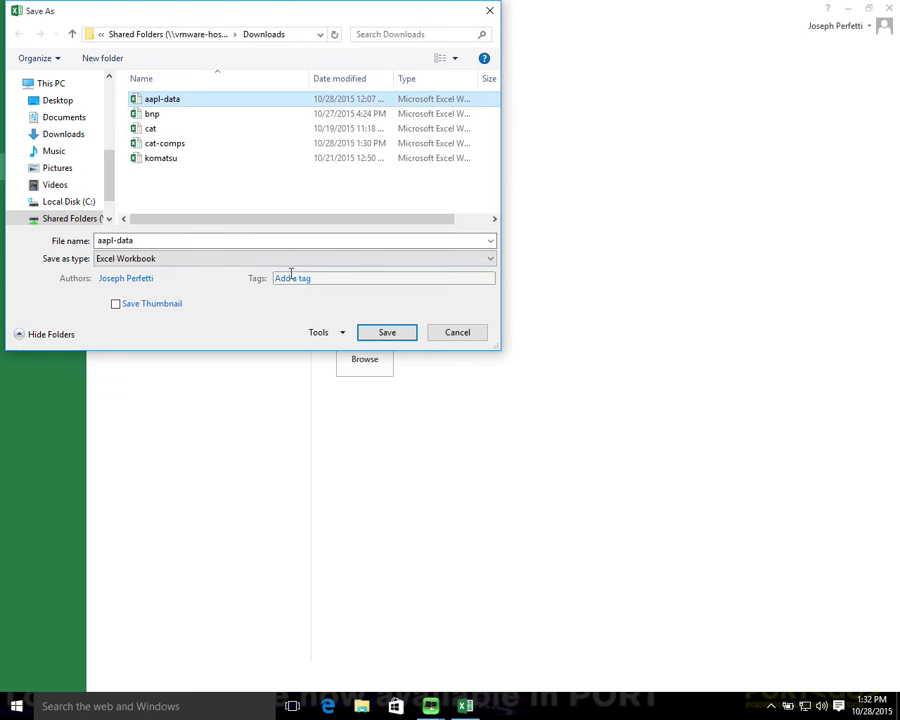
pyautogui.click(410, 335)
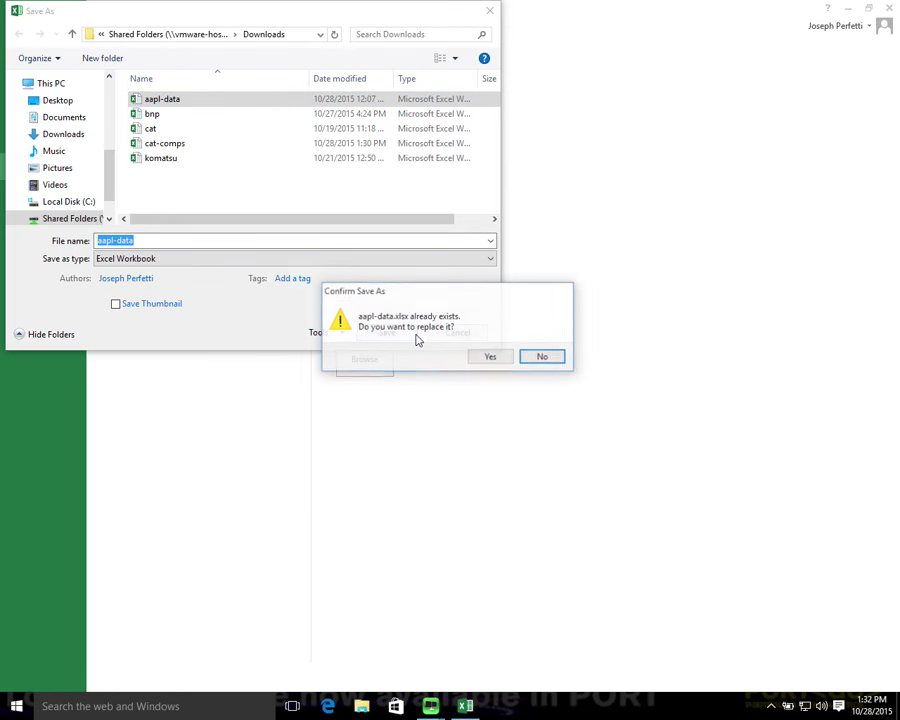
pyautogui.click(506, 359)
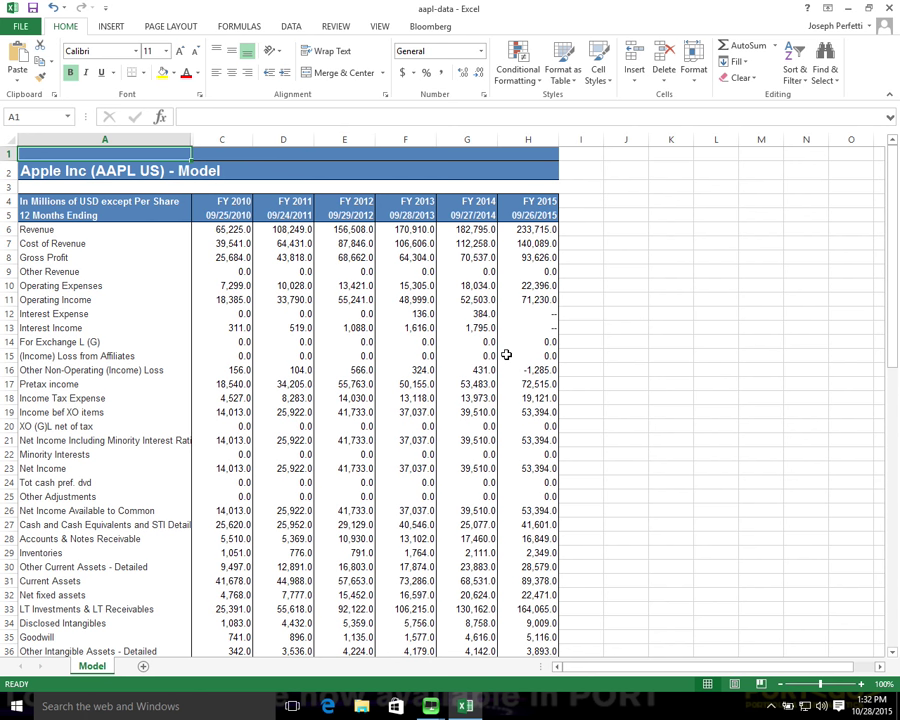
# Close the aapl-data workbook in the Windows copy of Excel
pyautogui.click(545, 314)
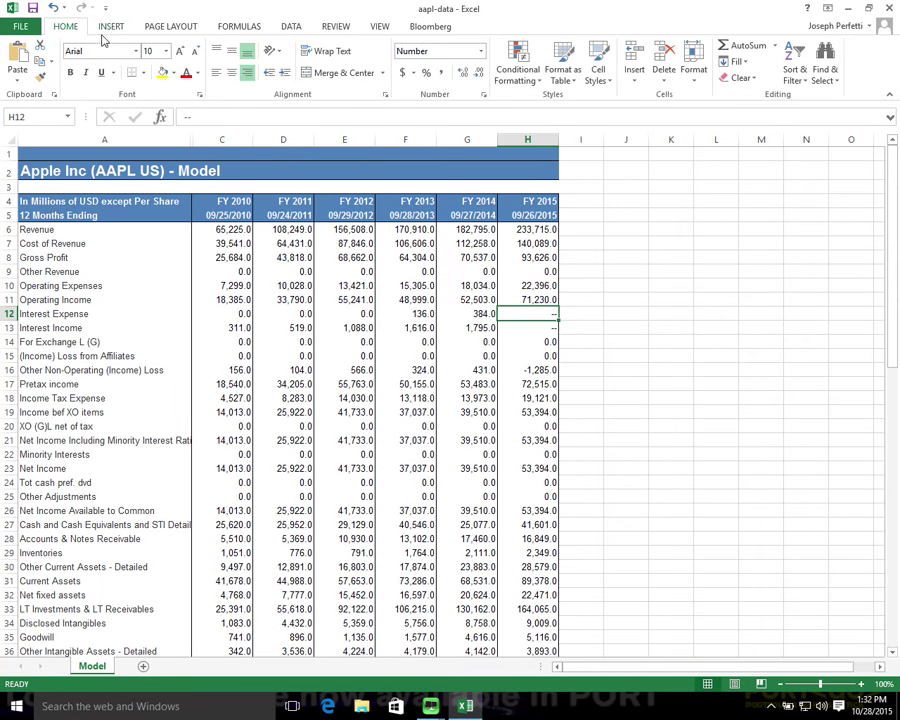
pyautogui.click(28, 26)
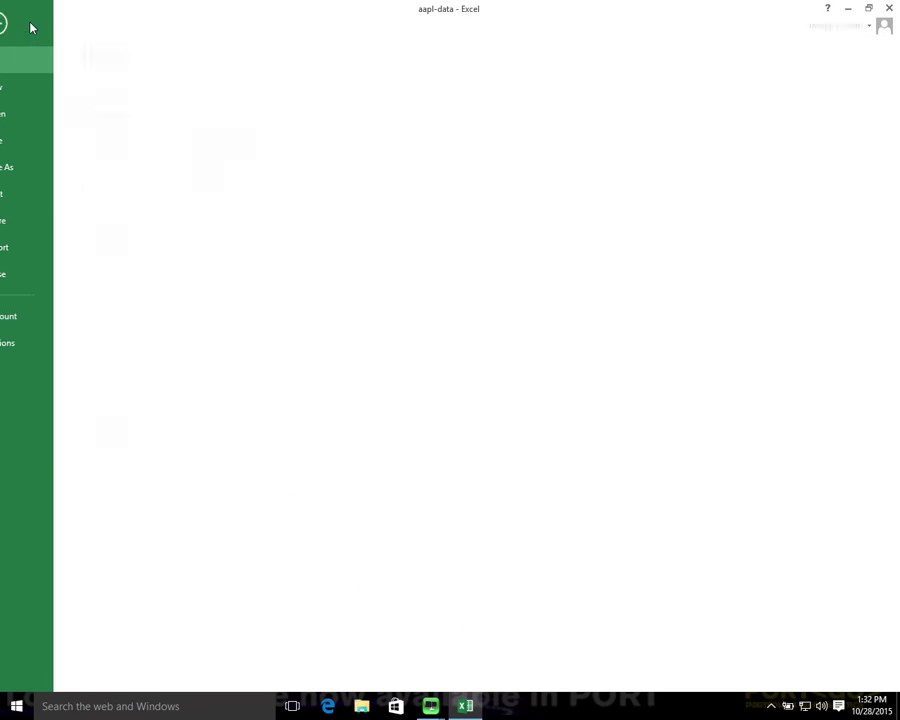
pyautogui.click(30, 27)
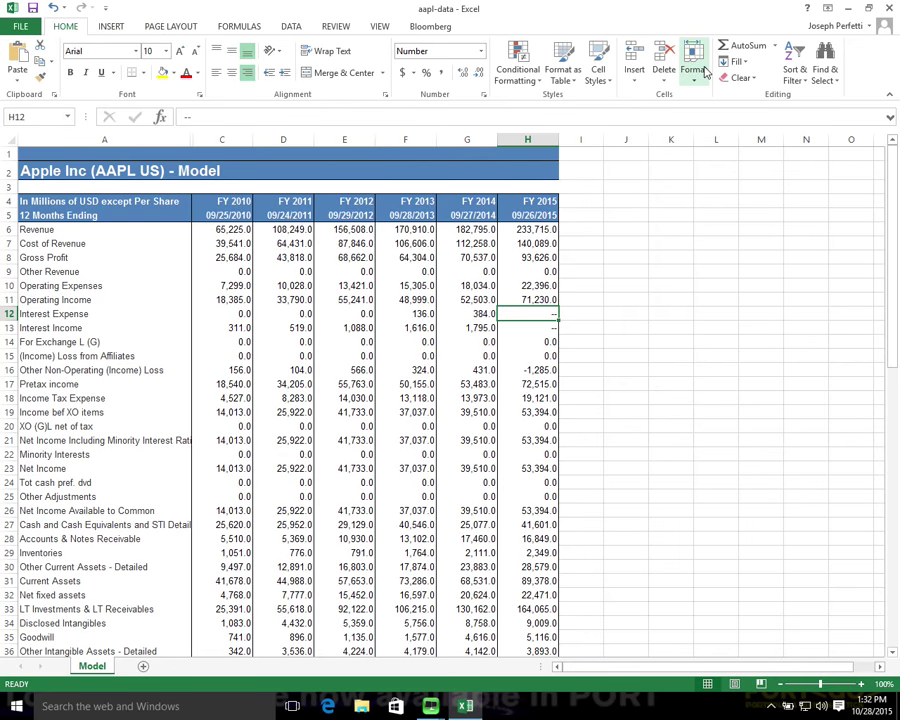
pyautogui.click(889, 9)
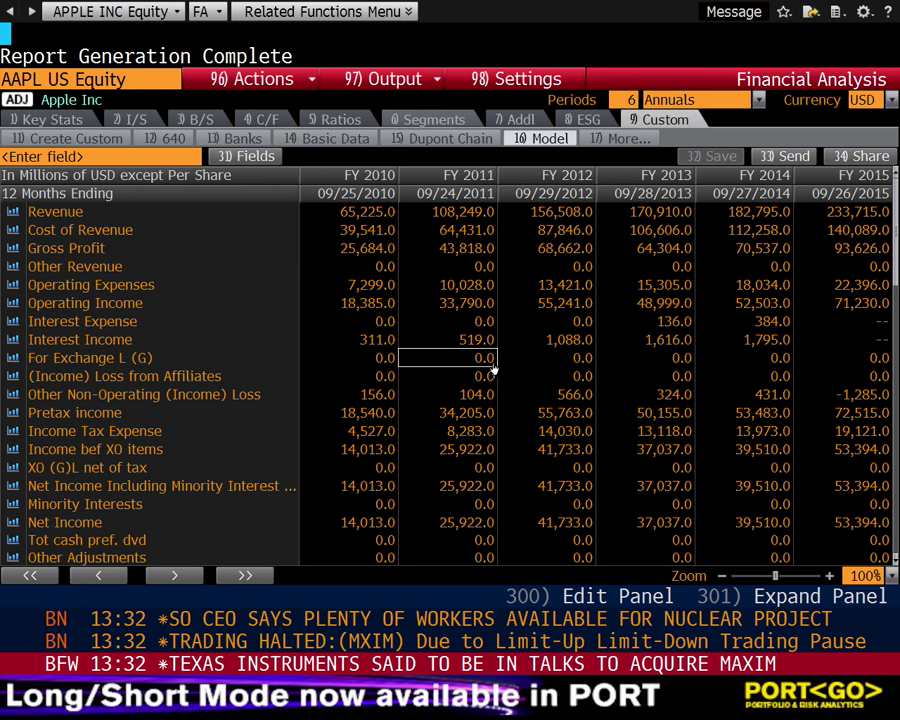
# Return to the Mac desktop, open aapl-data.xlsx from the Downloads folder and enlarge its workbook window
pyautogui.hotkey('ctrl', 'Left')
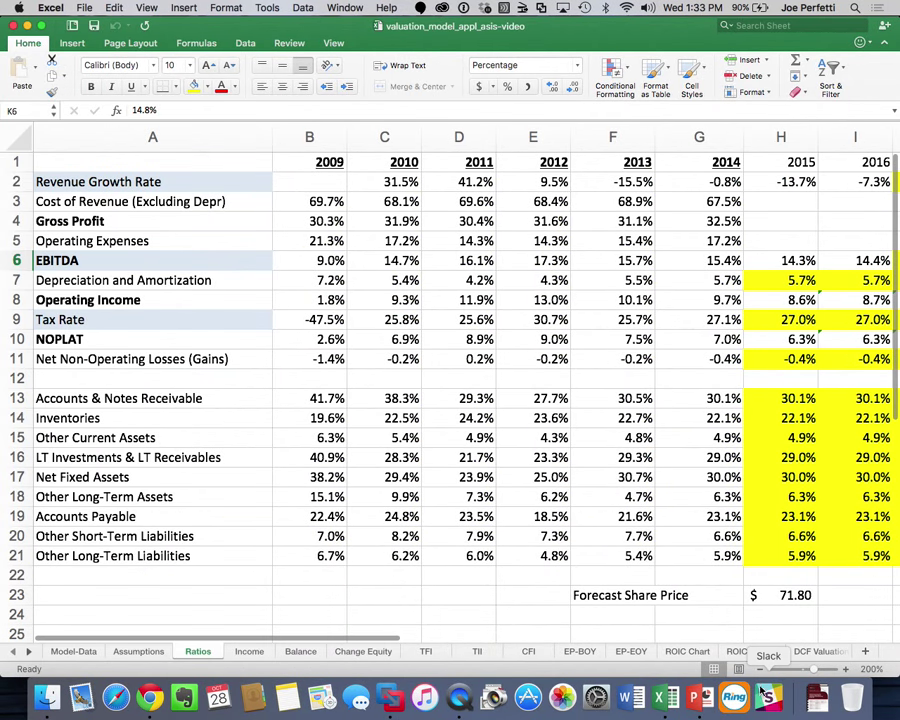
pyautogui.click(815, 690)
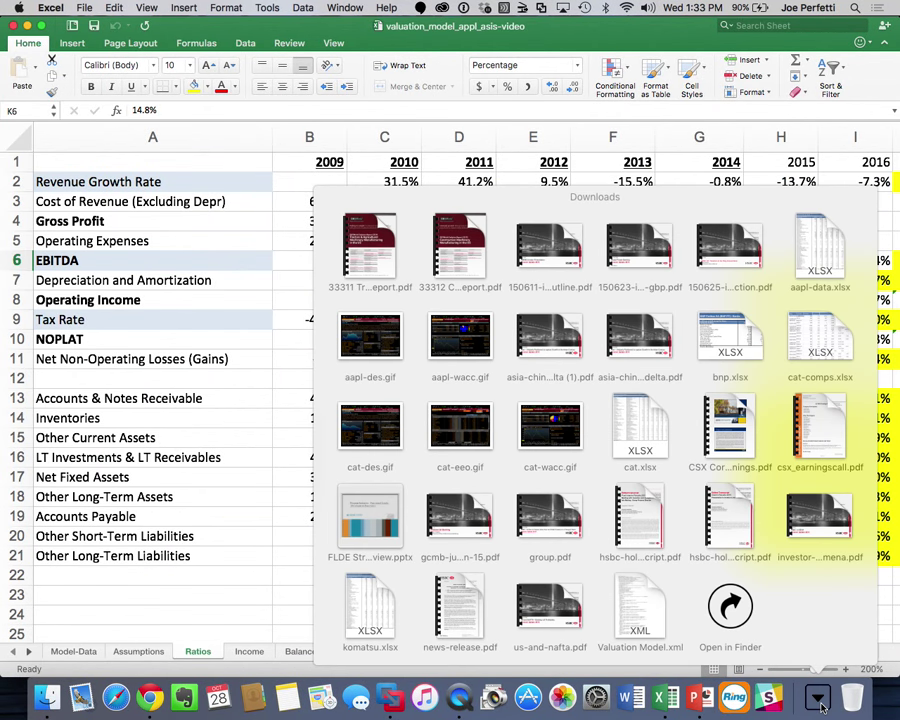
pyautogui.click(728, 606)
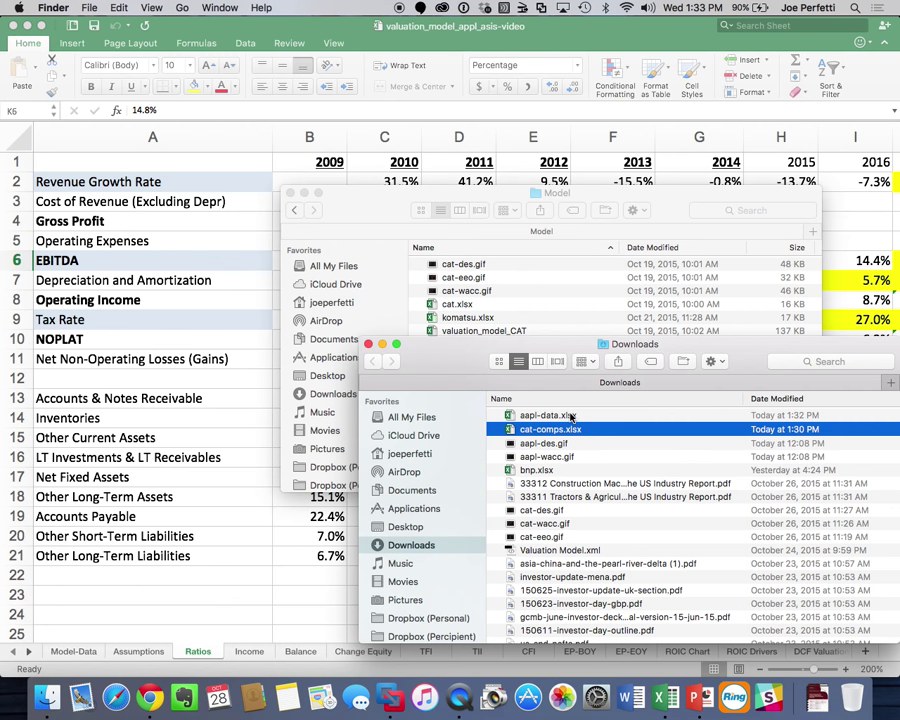
pyautogui.doubleClick(571, 416)
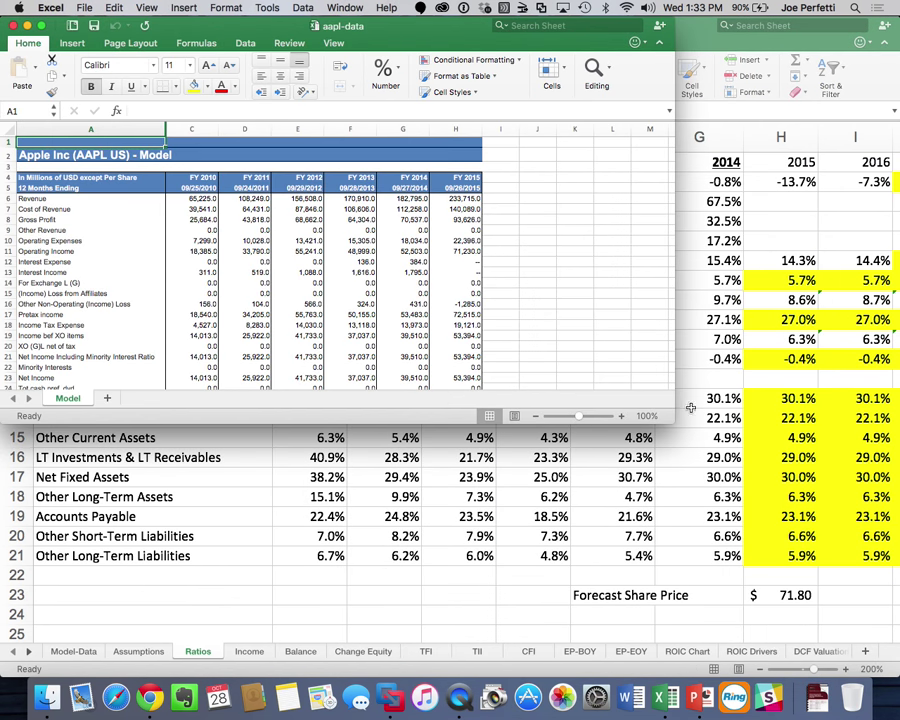
pyautogui.moveTo(672, 418); pyautogui.dragTo(848, 580)
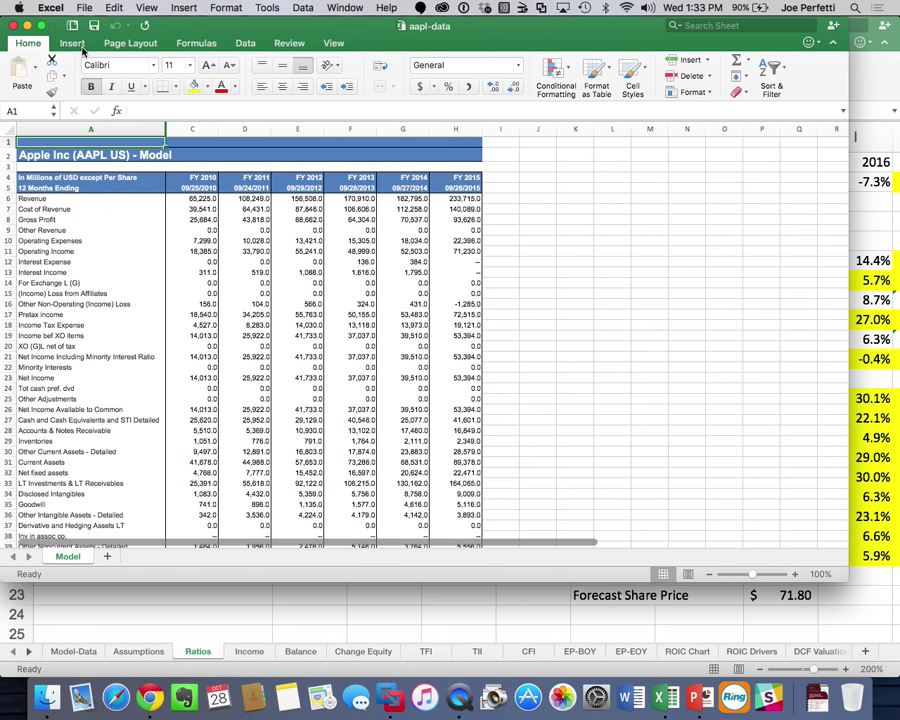
# Replace every "--" entry with 0 throughout the Model sheet of the aapl-data workbook
pyautogui.click(88, 220)
pyautogui.click(192, 272)
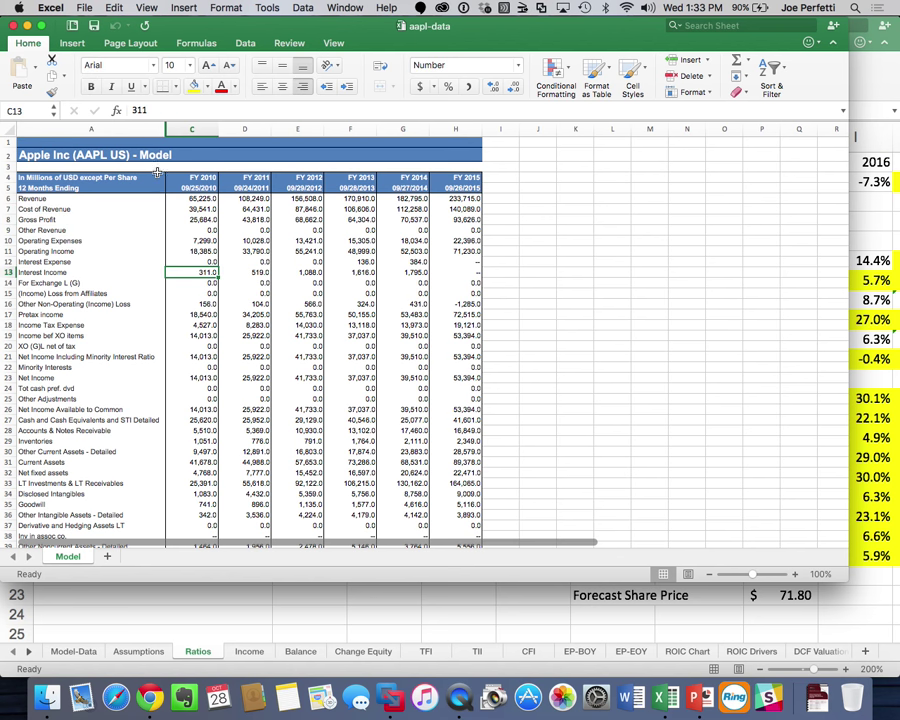
pyautogui.click(84, 7)
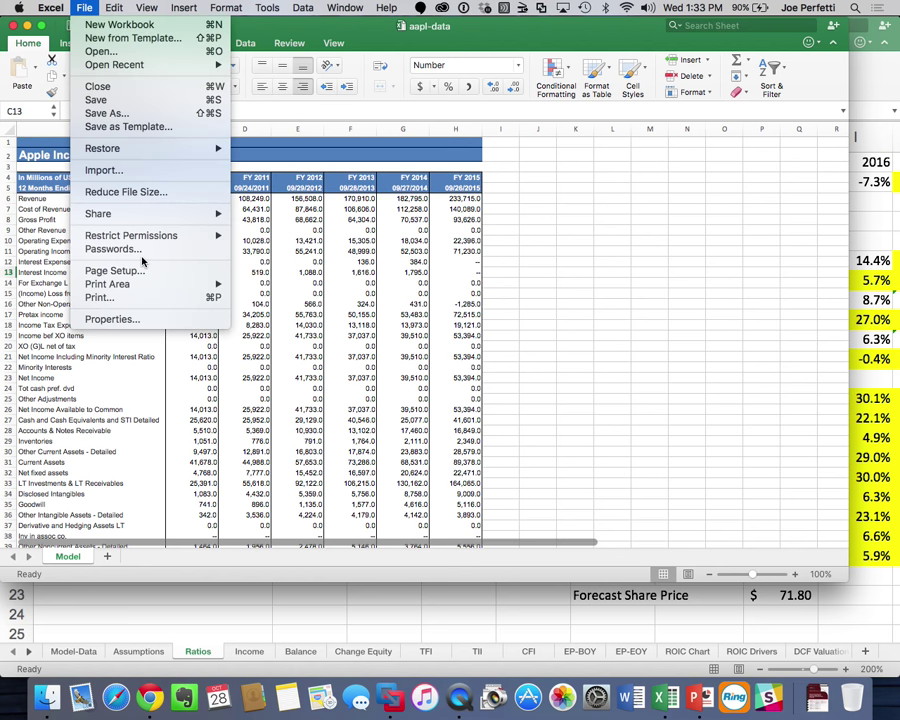
pyautogui.moveTo(114, 8)
pyautogui.moveTo(215, 205)
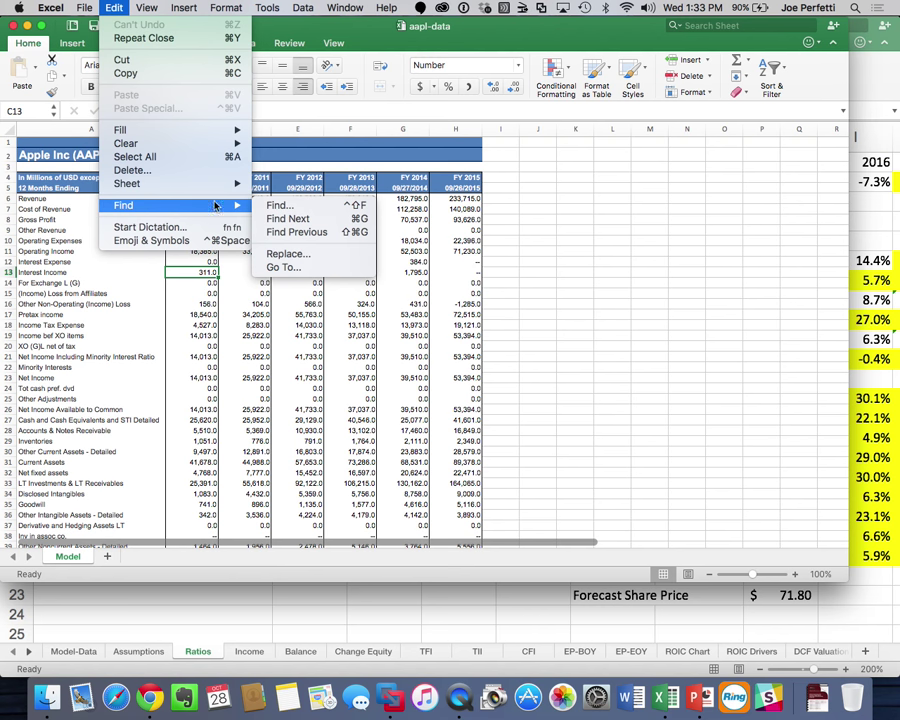
pyautogui.click(270, 252)
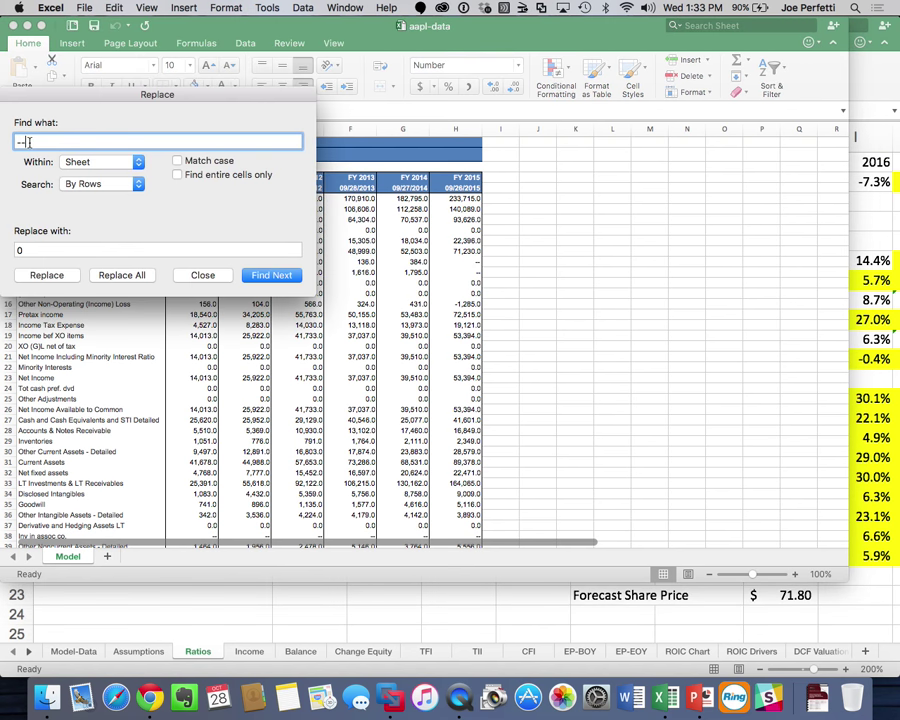
pyautogui.press('BackSpace')
pyautogui.click(141, 273)
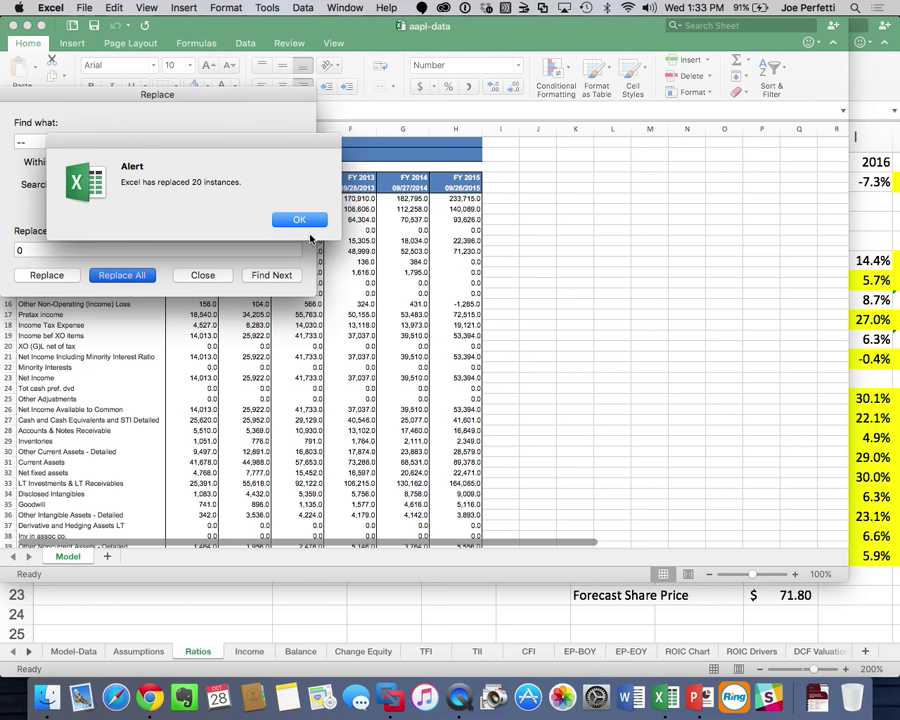
pyautogui.click(298, 218)
pyautogui.press('Escape')
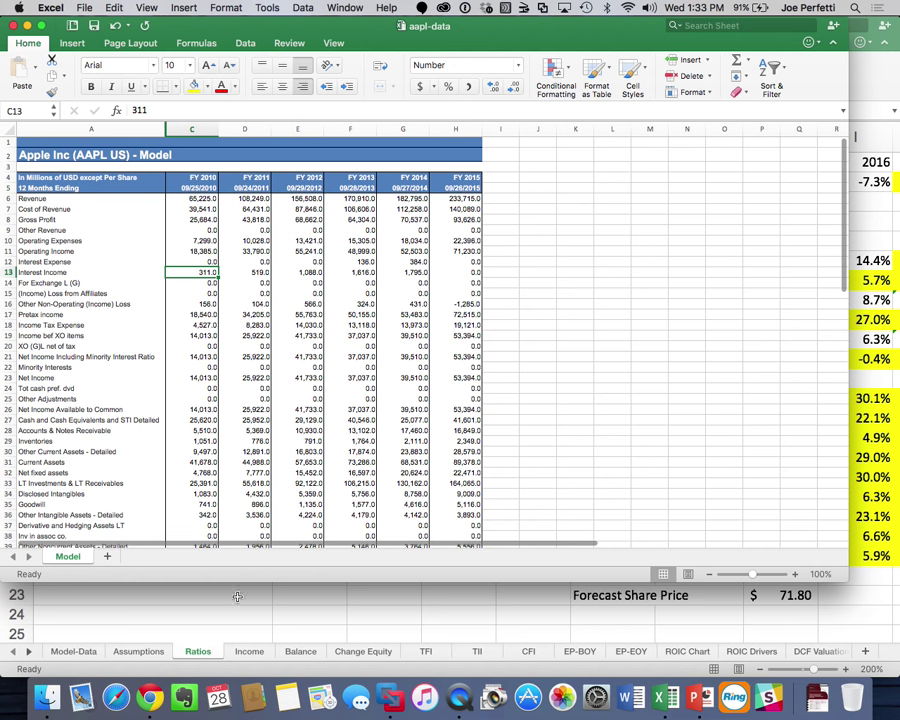
# Bring up the valuation model's Model-Data sheet, and copy the entire Model sheet from the aapl-data workbook
pyautogui.press('super+w')
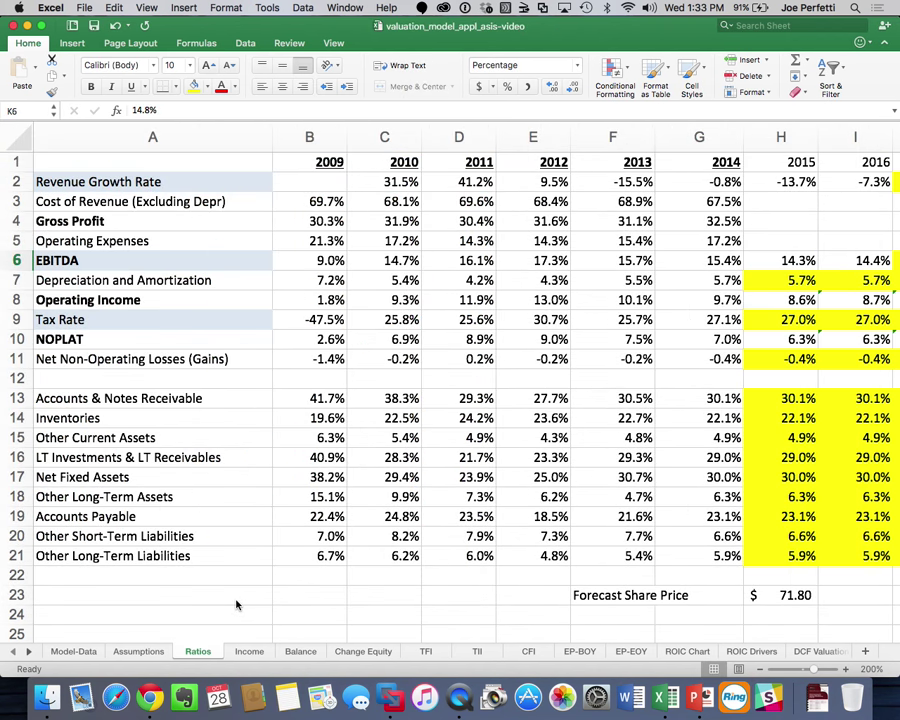
pyautogui.click(72, 651)
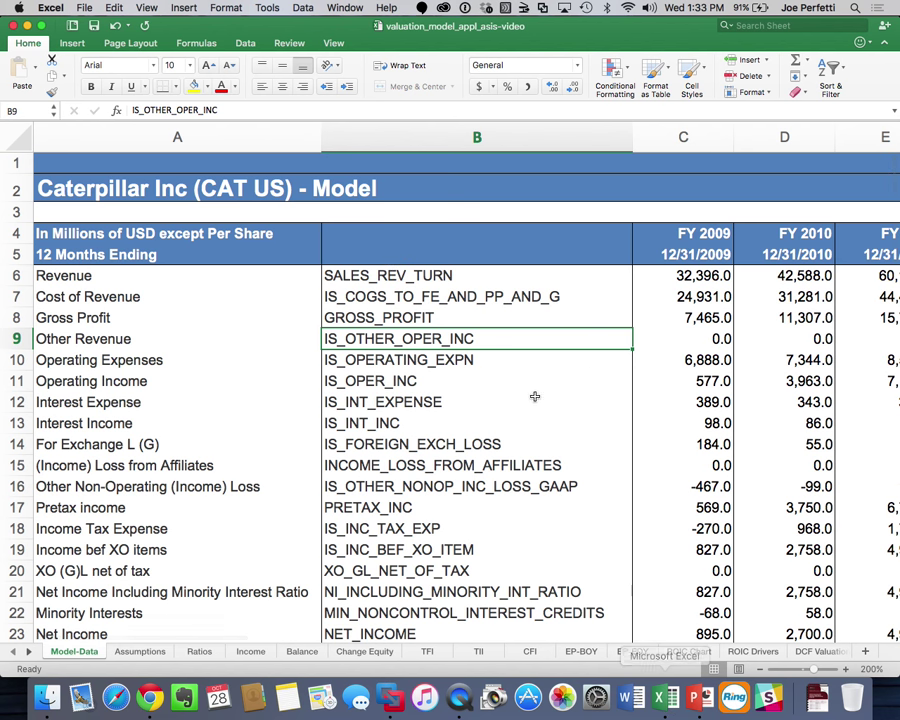
pyautogui.click(356, 7)
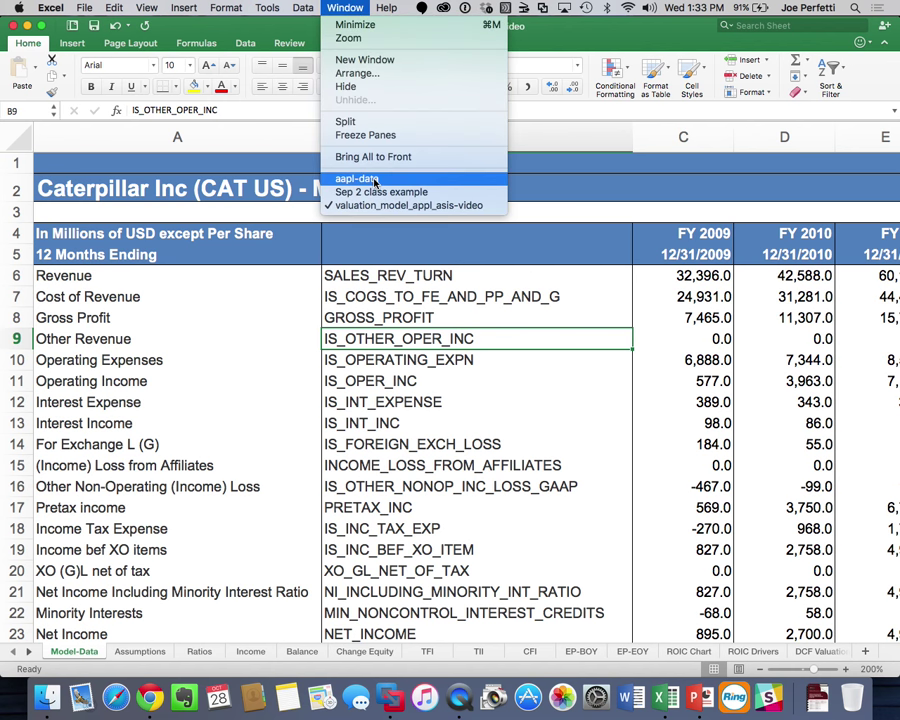
pyautogui.click(356, 179)
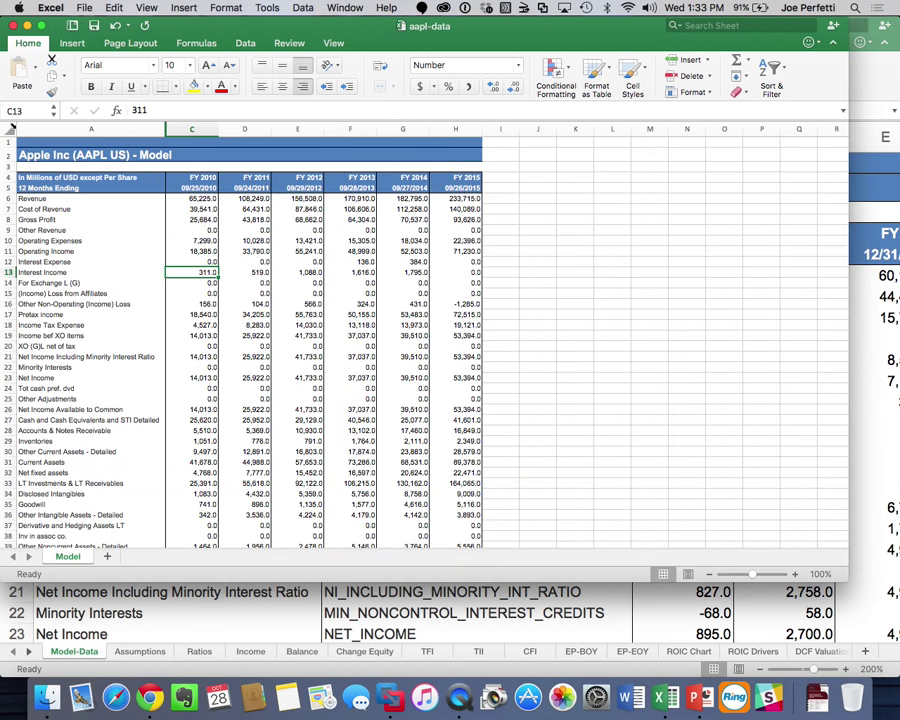
pyautogui.click(10, 131)
pyautogui.rightClick(10, 131)
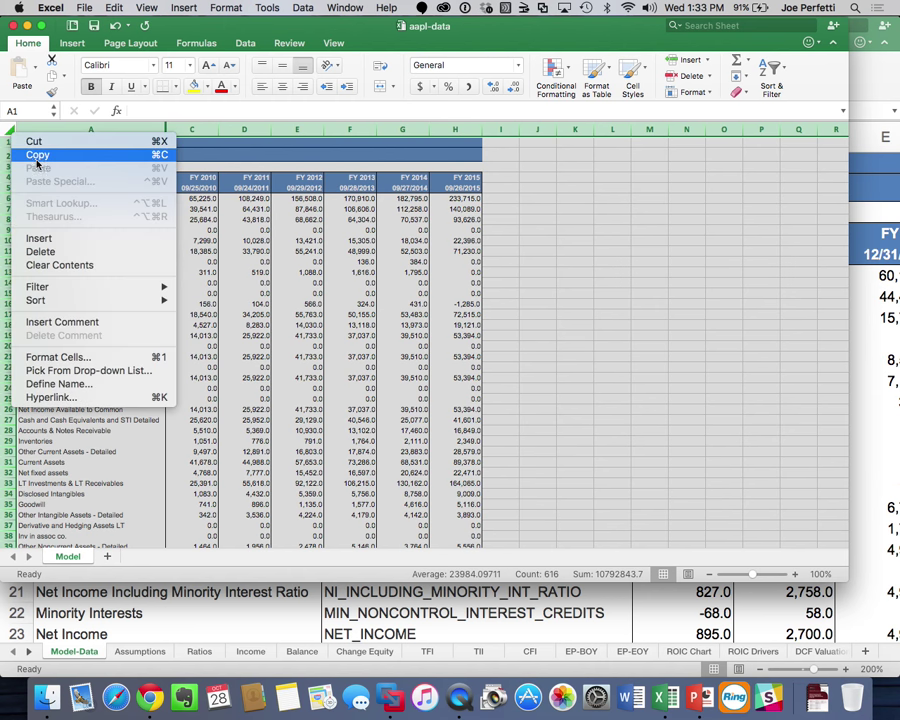
pyautogui.click(38, 156)
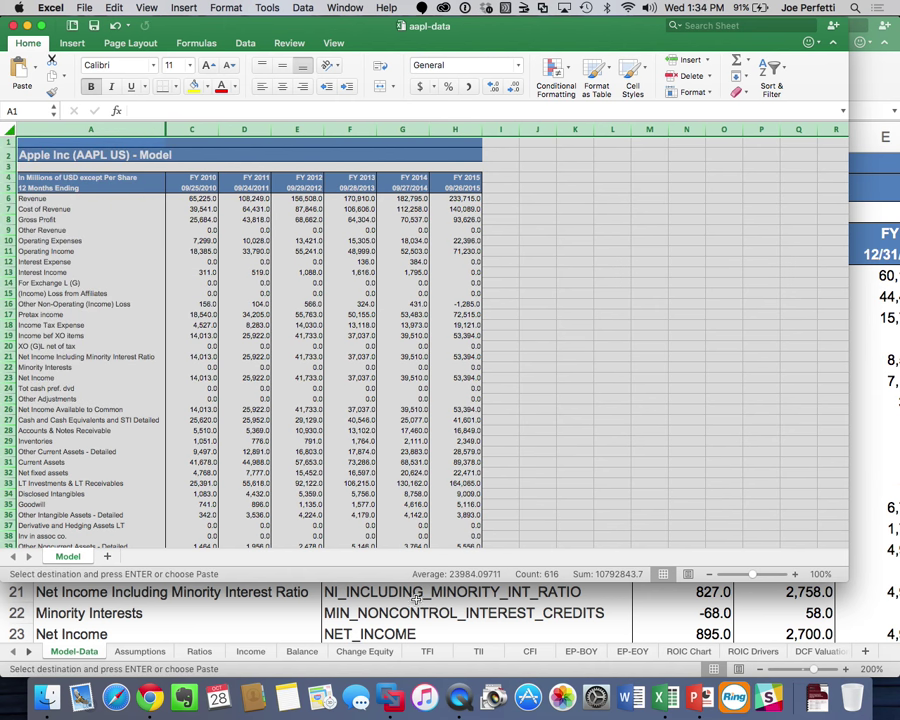
# Paste the copied Apple data as values only over the entire Model-Data sheet of valuation_model_appl_asis-video
pyautogui.click(418, 613)
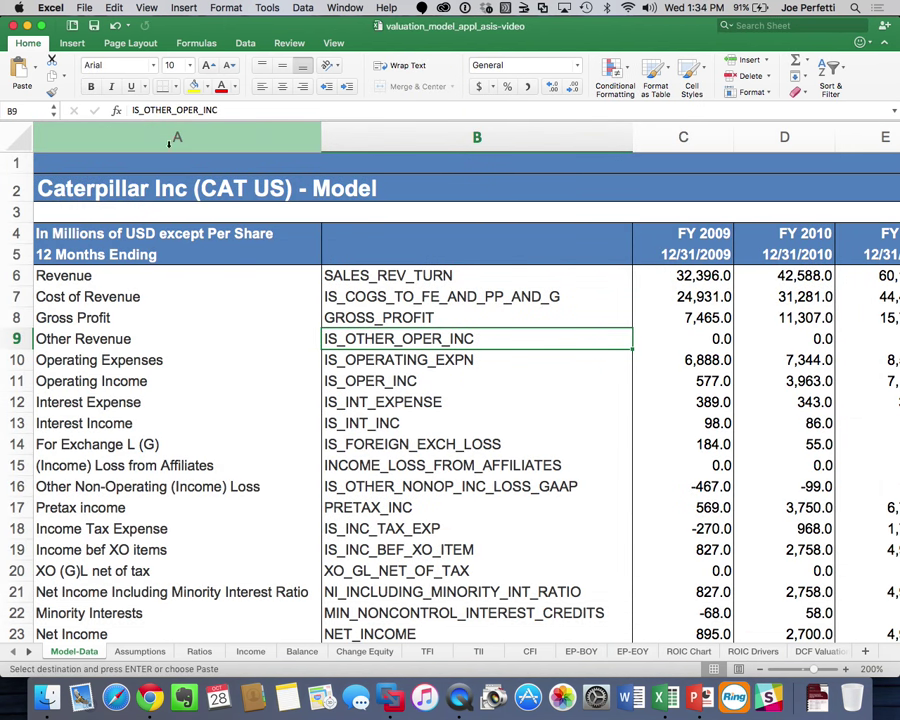
pyautogui.click(22, 136)
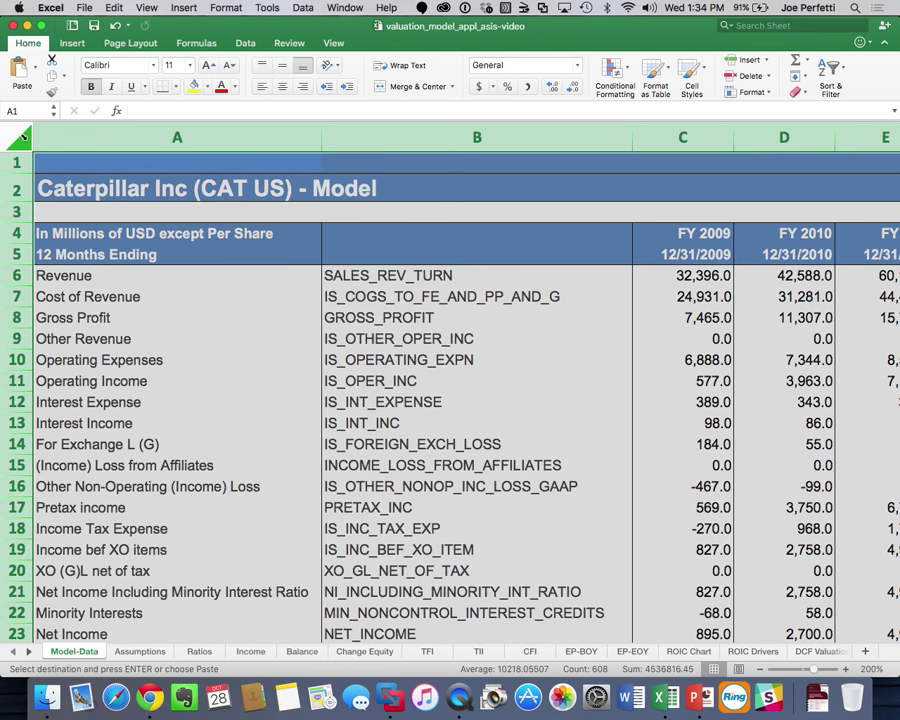
pyautogui.rightClick(22, 136)
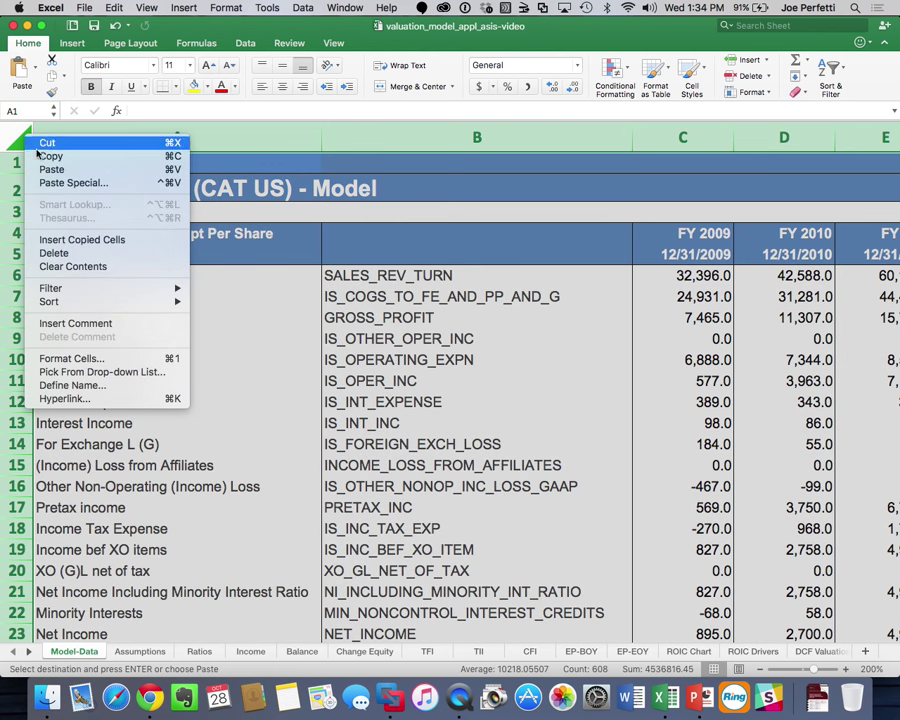
pyautogui.click(68, 186)
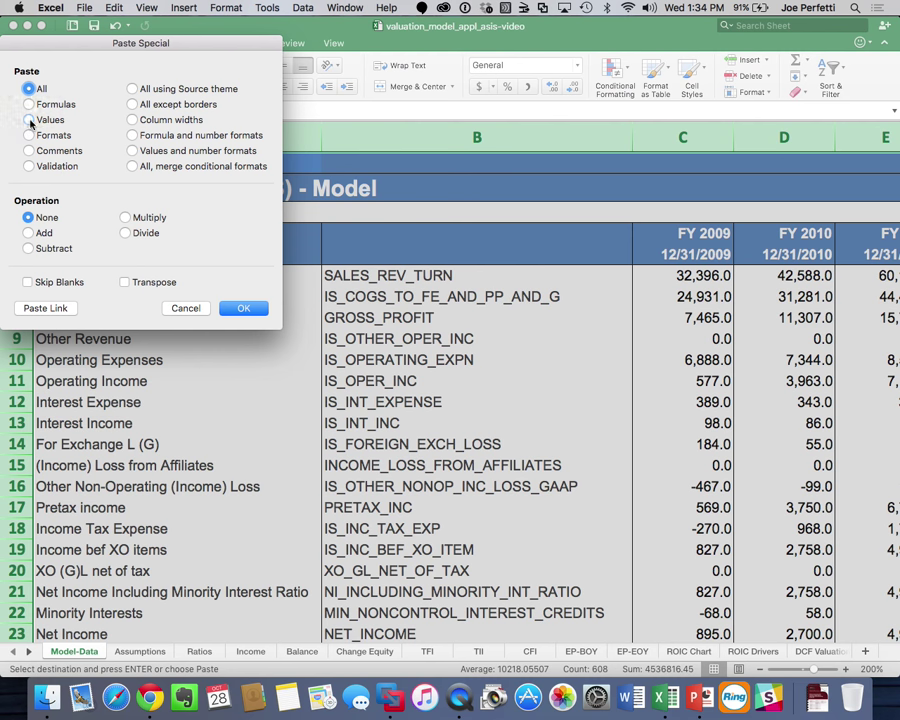
pyautogui.click(29, 119)
pyautogui.click(240, 311)
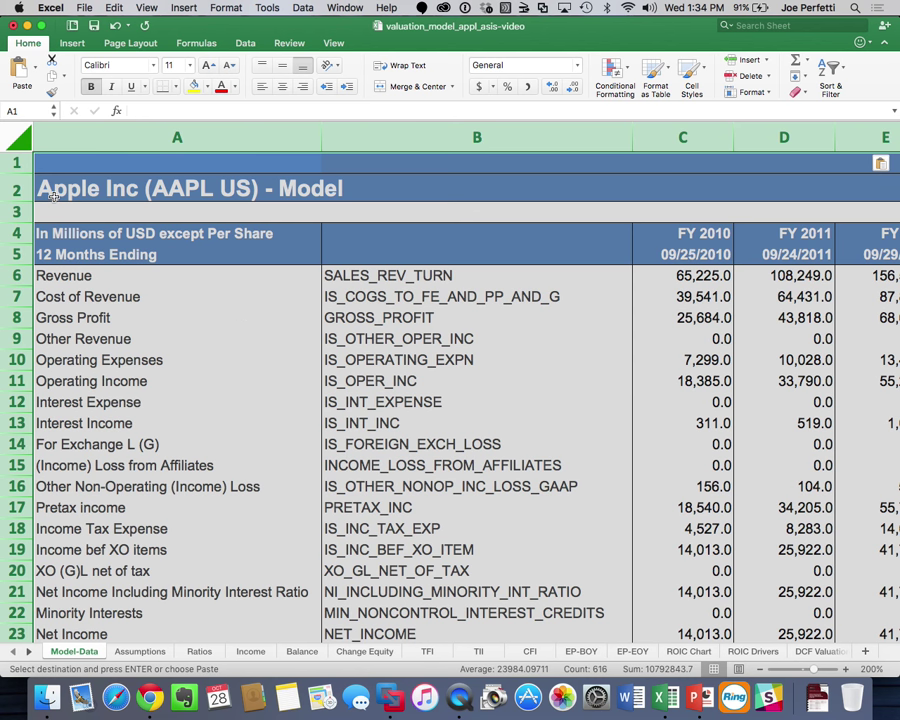
# Check the latest fiscal year in aapl-data and set Last Reported Year to 2015 on the valuation model's Assumptions sheet
pyautogui.click(148, 653)
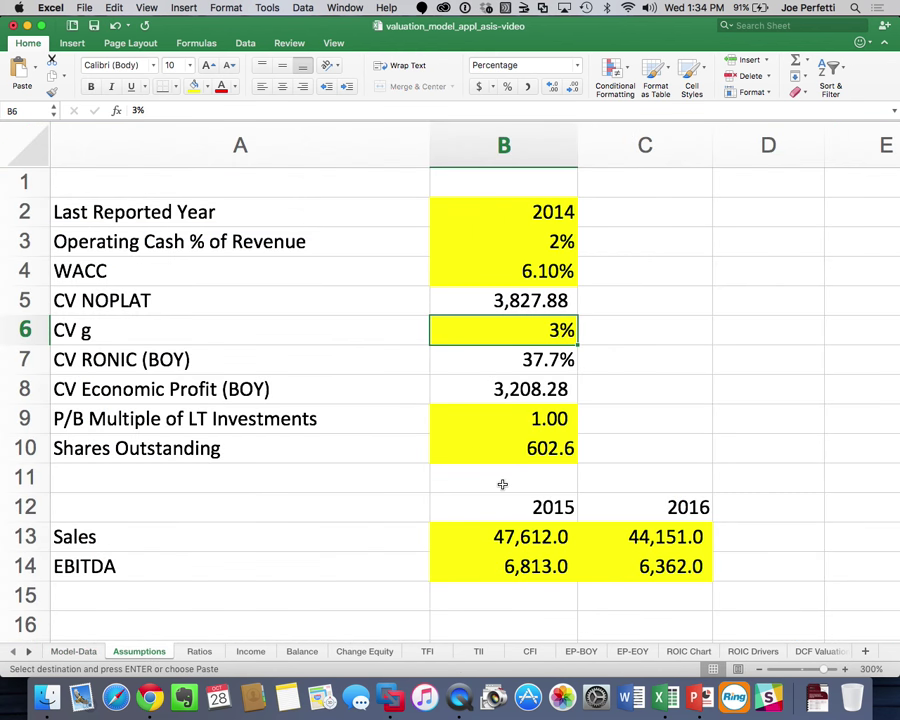
pyautogui.click(345, 7)
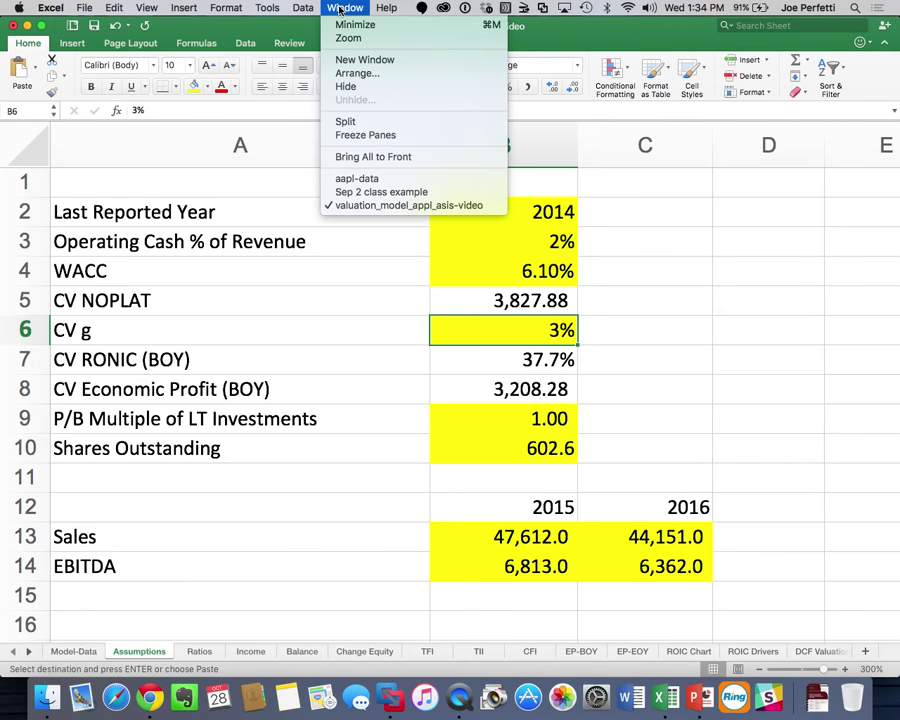
pyautogui.click(377, 179)
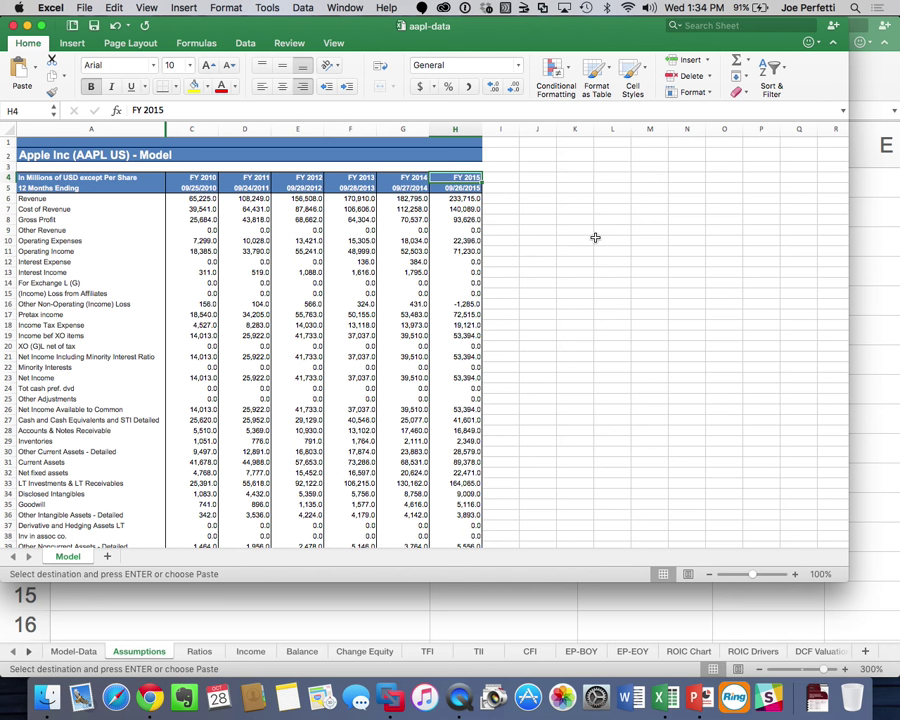
pyautogui.press('super+grave')
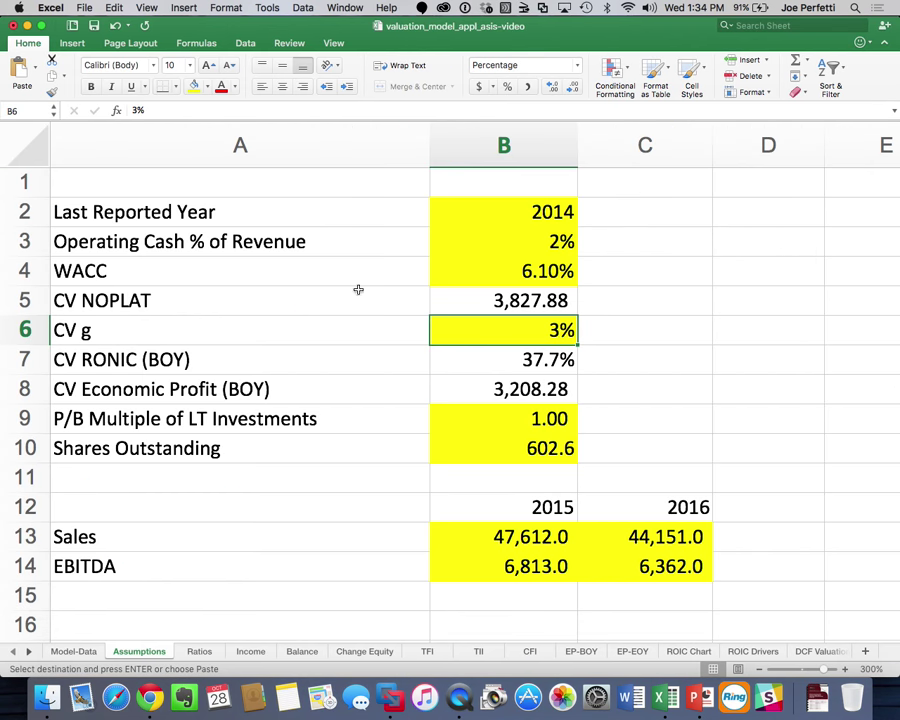
pyautogui.click(495, 206)
pyautogui.write('2015')
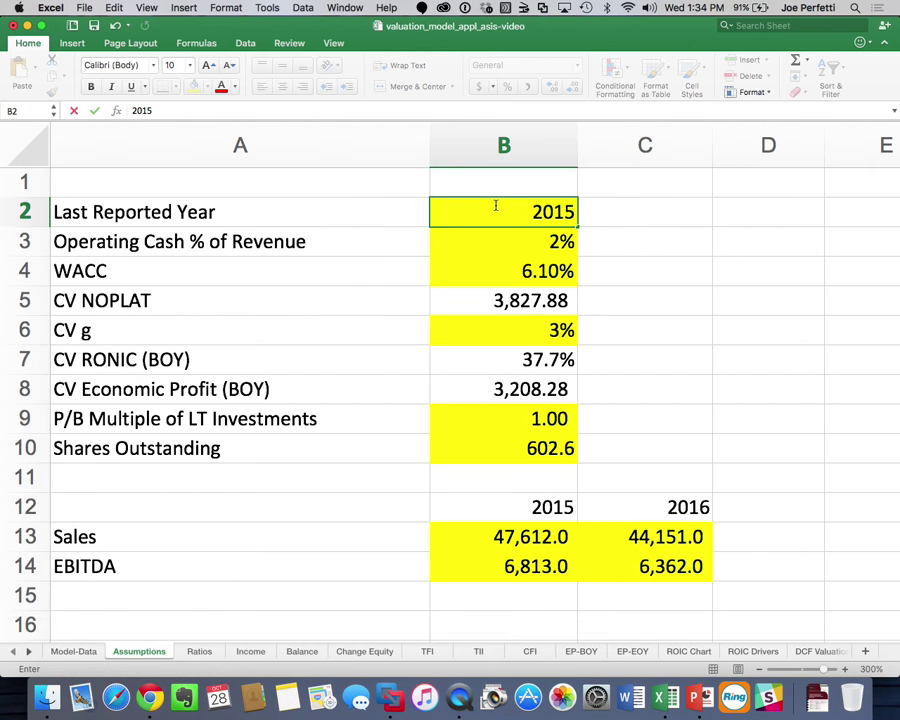
pyautogui.press('Return')
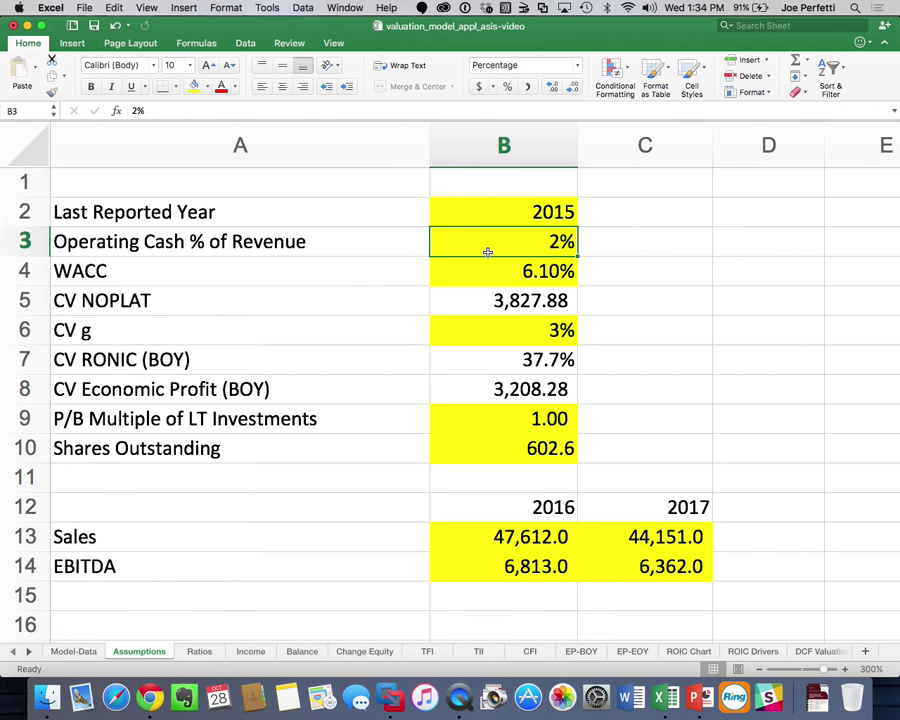
# Select the WACC assumption, switch to the Bloomberg terminal and run the WACC function for Apple
pyautogui.click(484, 275)
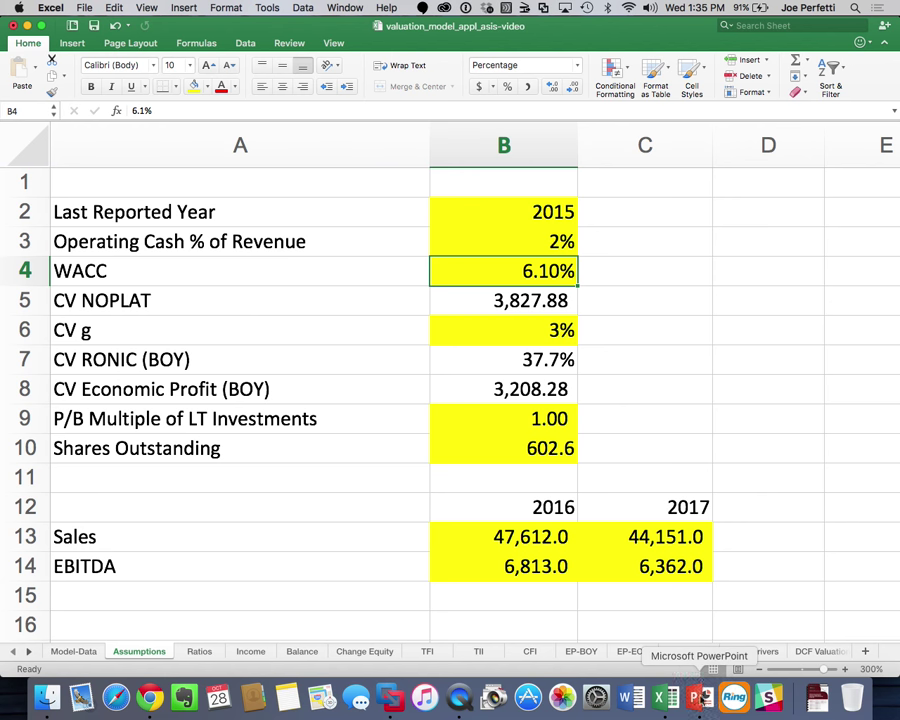
pyautogui.click(391, 698)
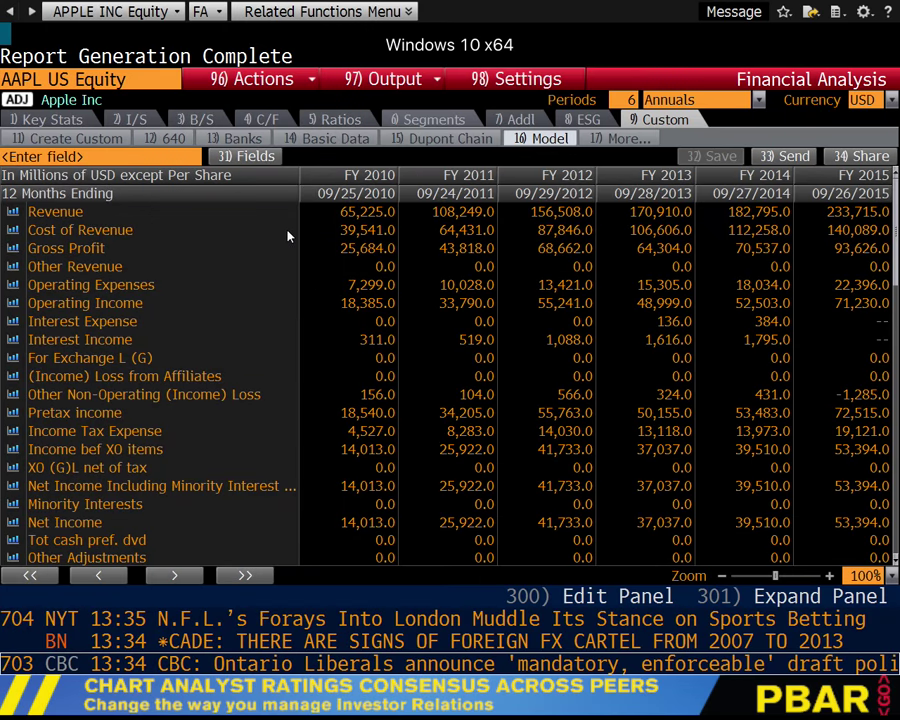
pyautogui.click(50, 37)
pyautogui.write('WA')
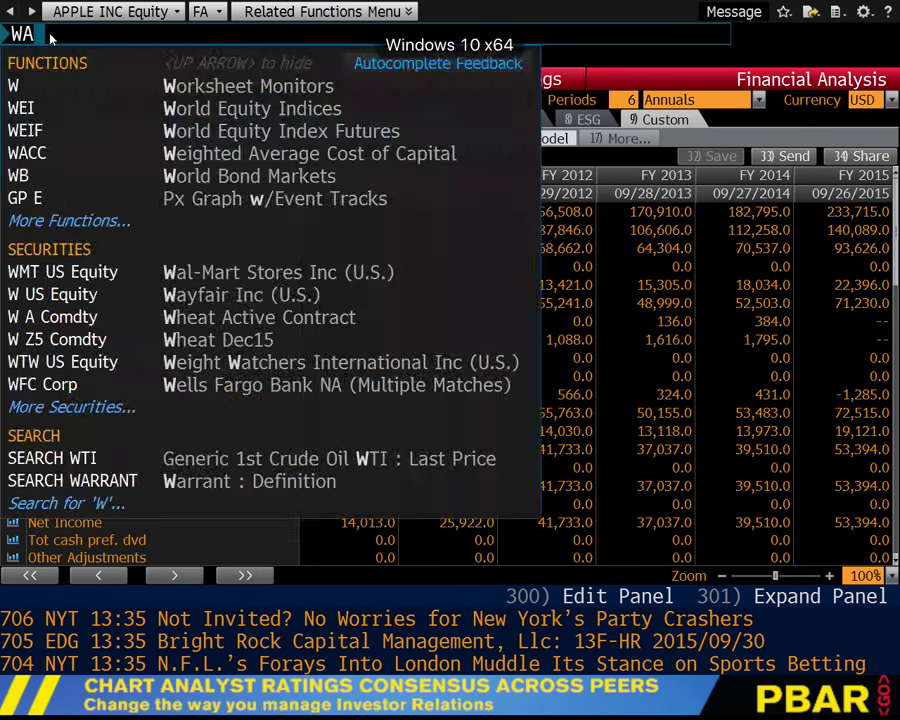
pyautogui.write('CC')
pyautogui.press('Return')
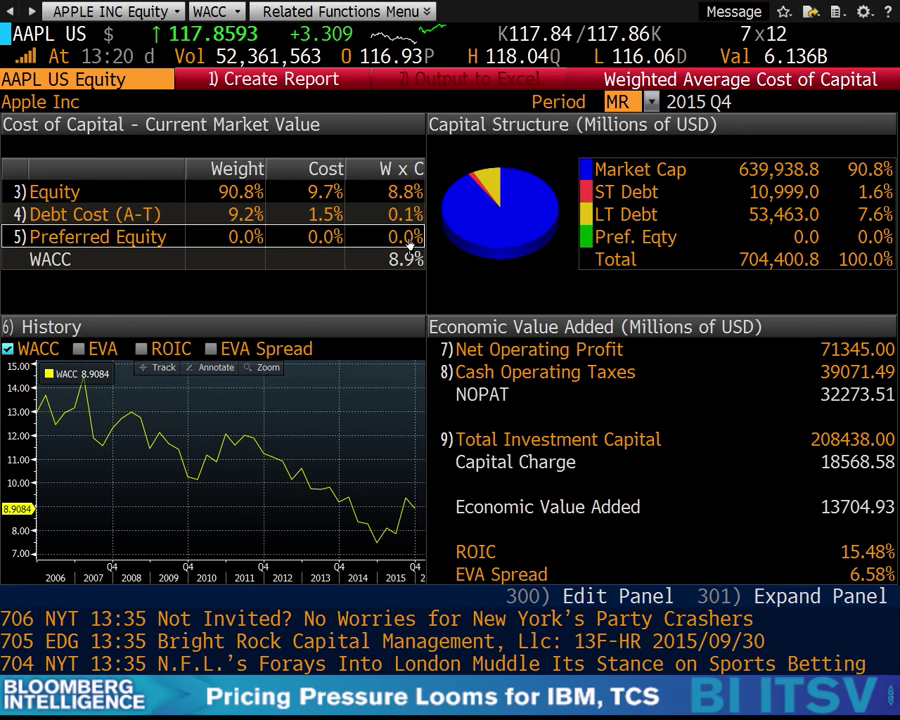
# Save the Bloomberg WACC screen as the GIF file aapl-wacc in the shared Downloads folder, replacing the existing file
pyautogui.click(811, 12)
pyautogui.click(815, 97)
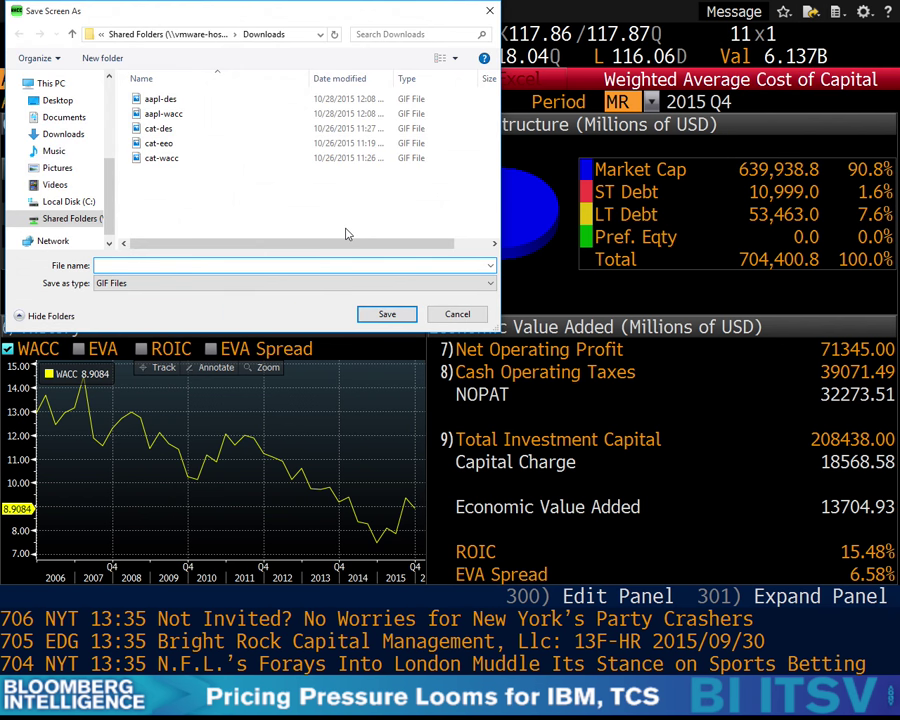
pyautogui.click(172, 113)
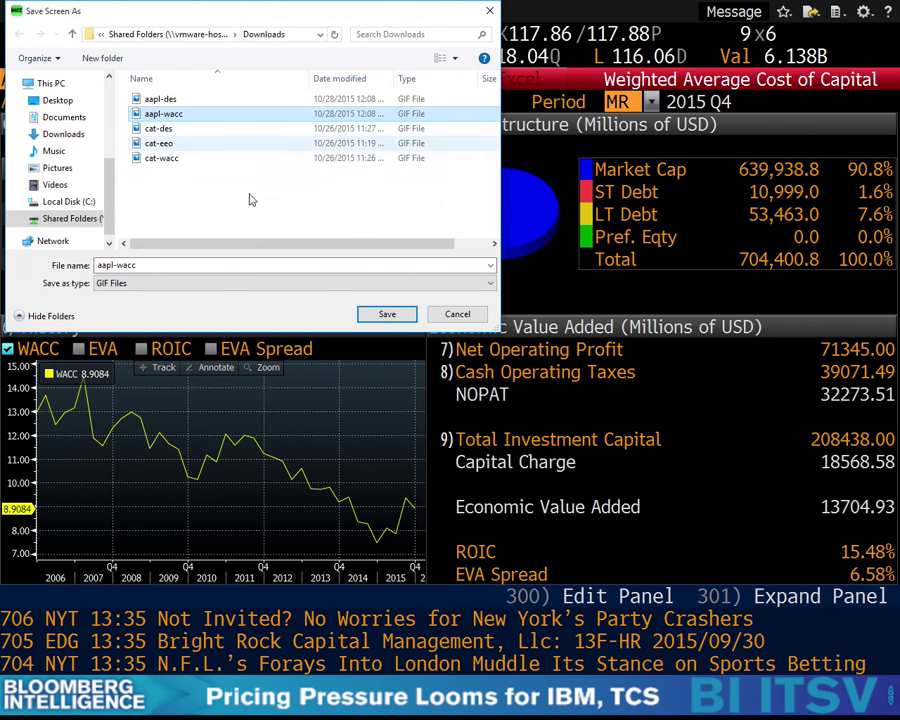
pyautogui.click(383, 315)
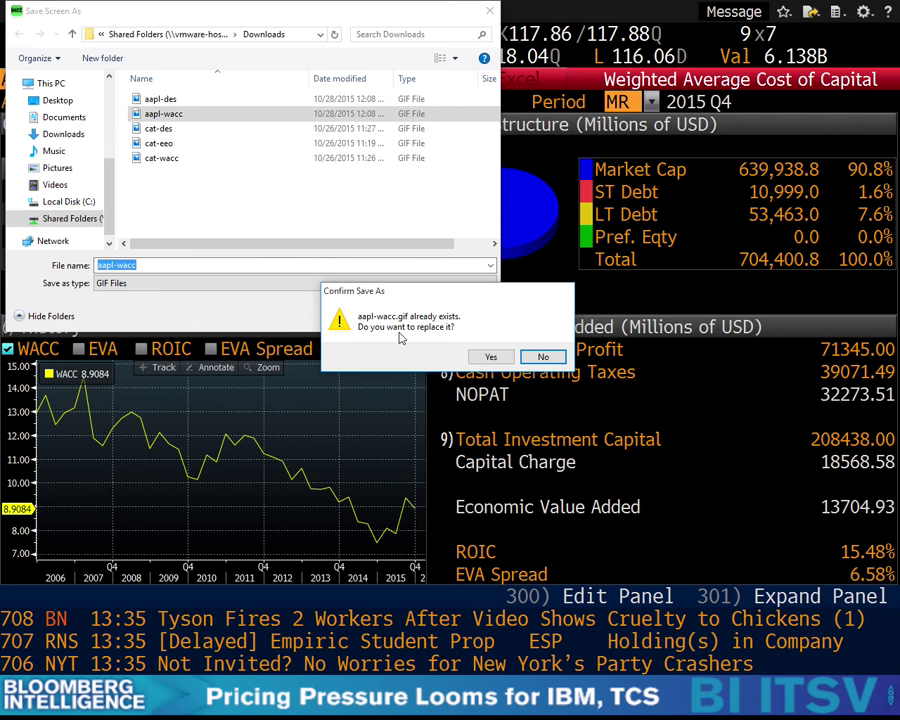
pyautogui.click(489, 355)
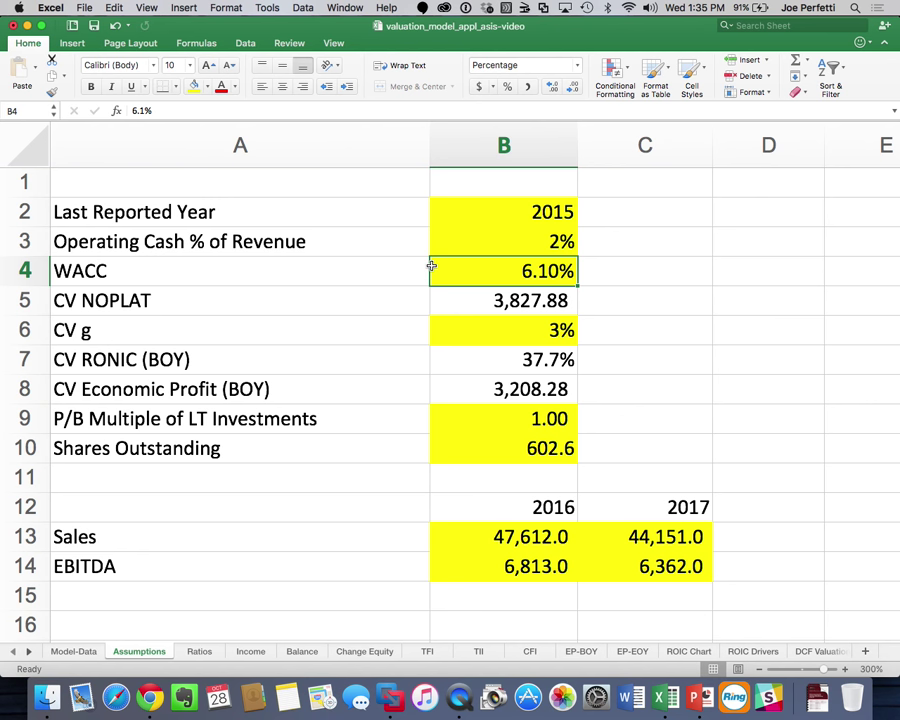
# Set WACC to 8.9% on the Assumptions sheet and review the CV g assumption
pyautogui.write('8.9')
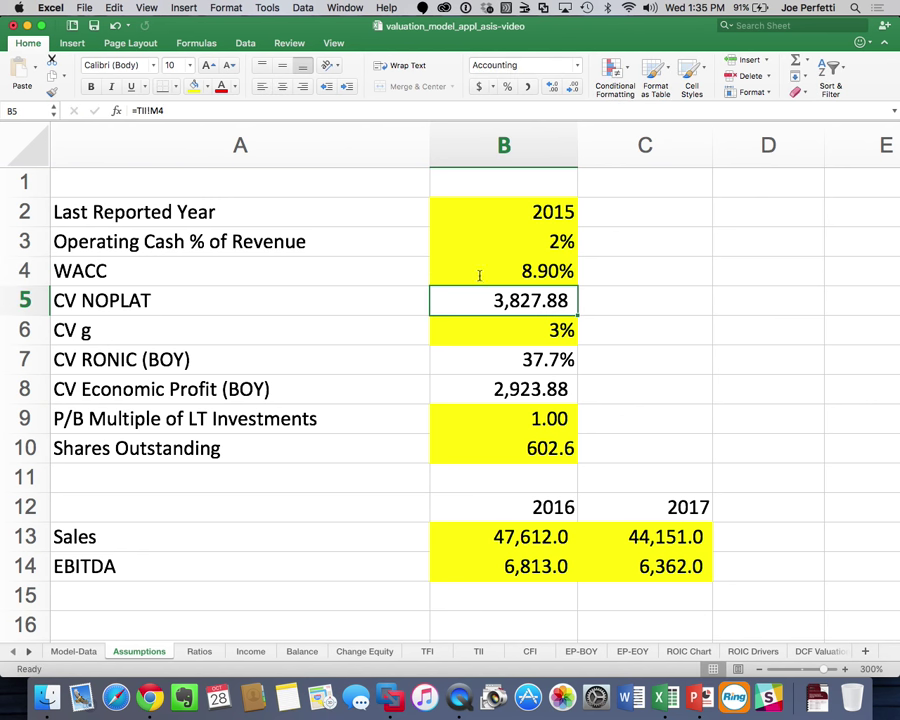
pyautogui.click(518, 328)
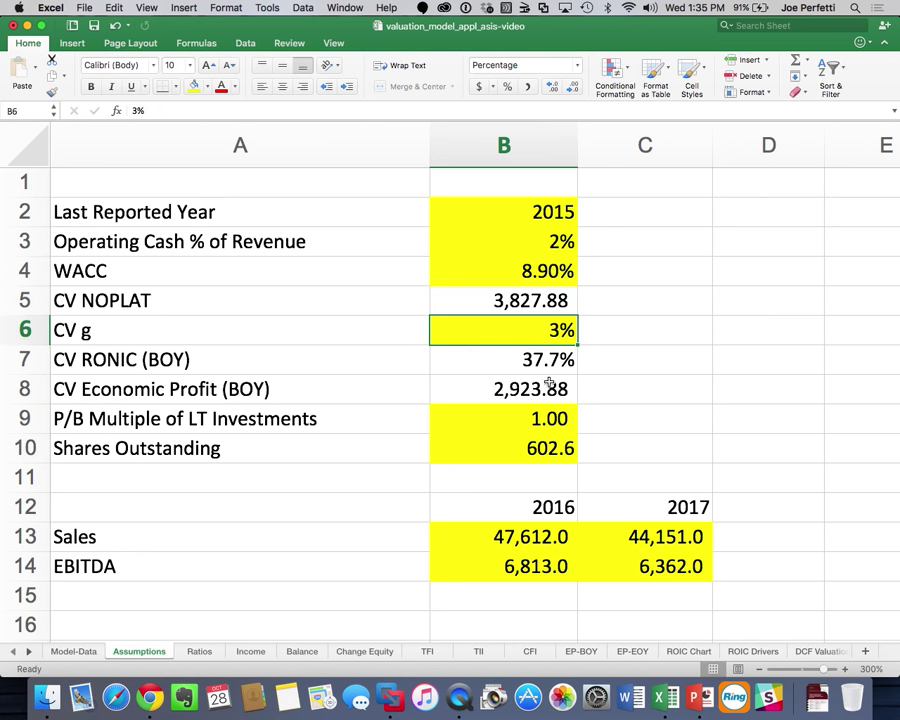
# Select the Shares Outstanding assumption, return to Bloomberg and run the DES function to look up Apple's share count
pyautogui.click(538, 442)
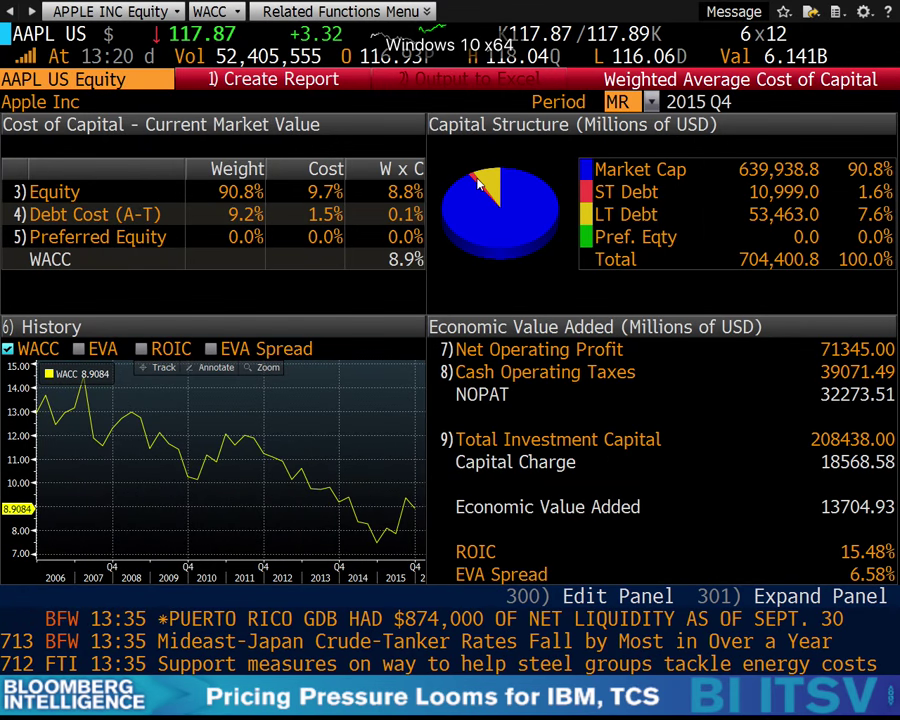
pyautogui.write('DES')
pyautogui.press('Return')
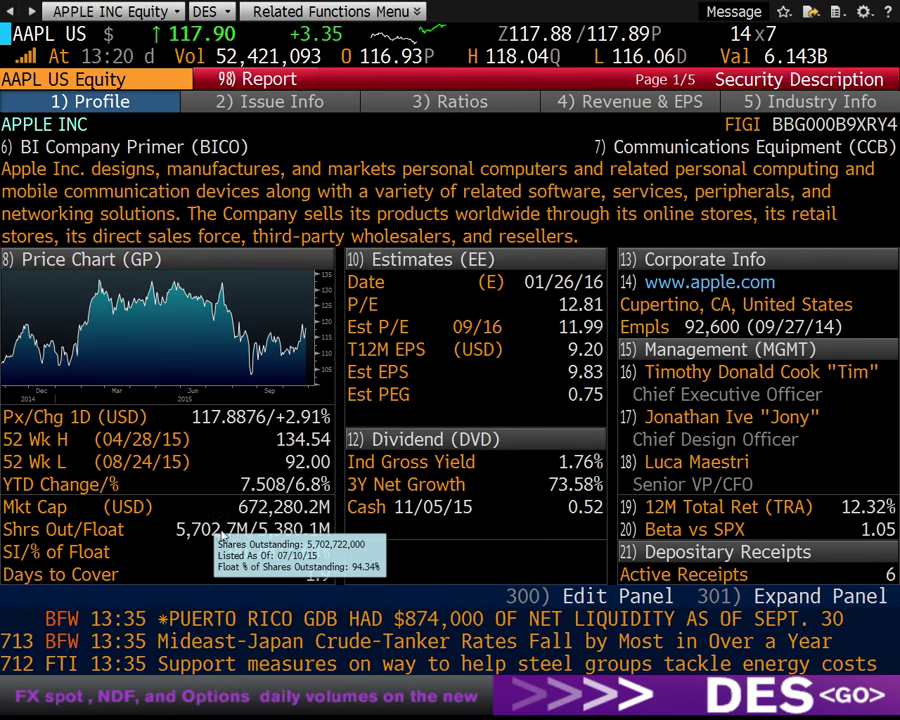
# Save the Bloomberg Security Description screen as the GIF file appl-des in the shared Downloads folder
pyautogui.click(811, 12)
pyautogui.click(808, 95)
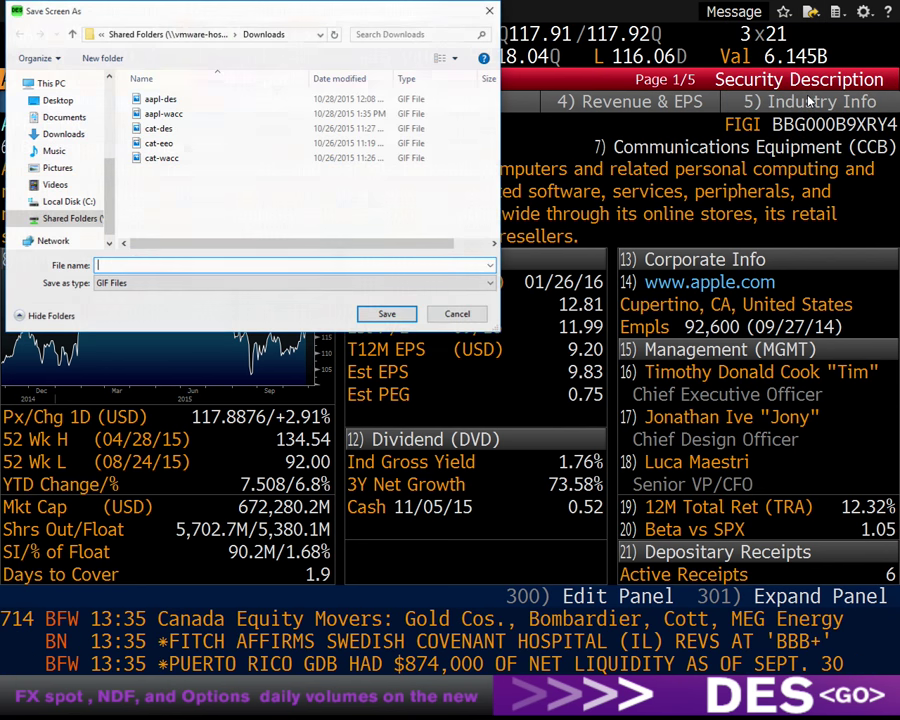
pyautogui.write('appl-des')
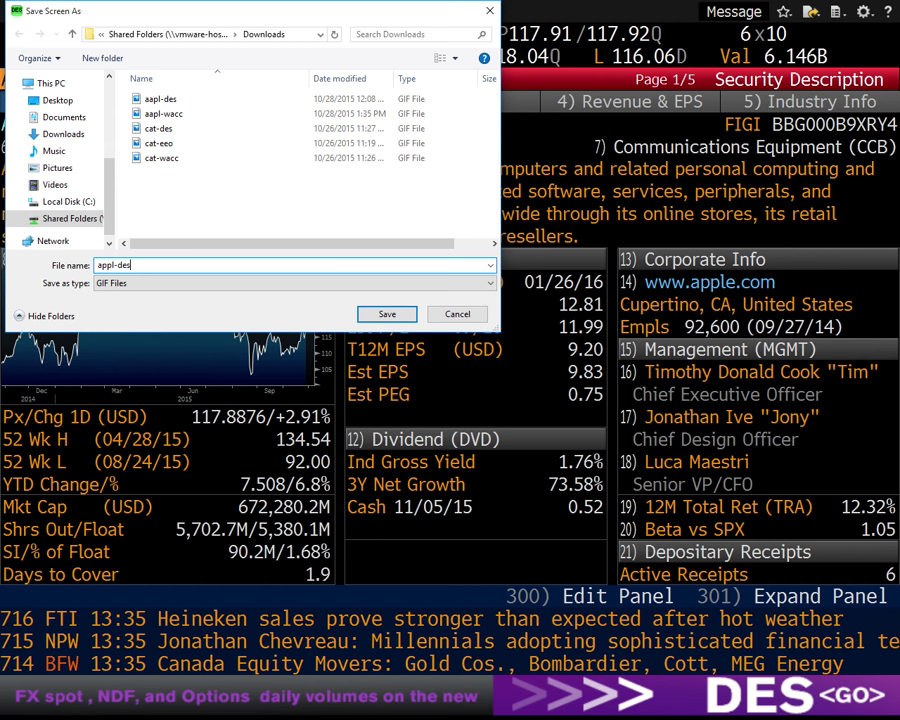
pyautogui.press('Return')
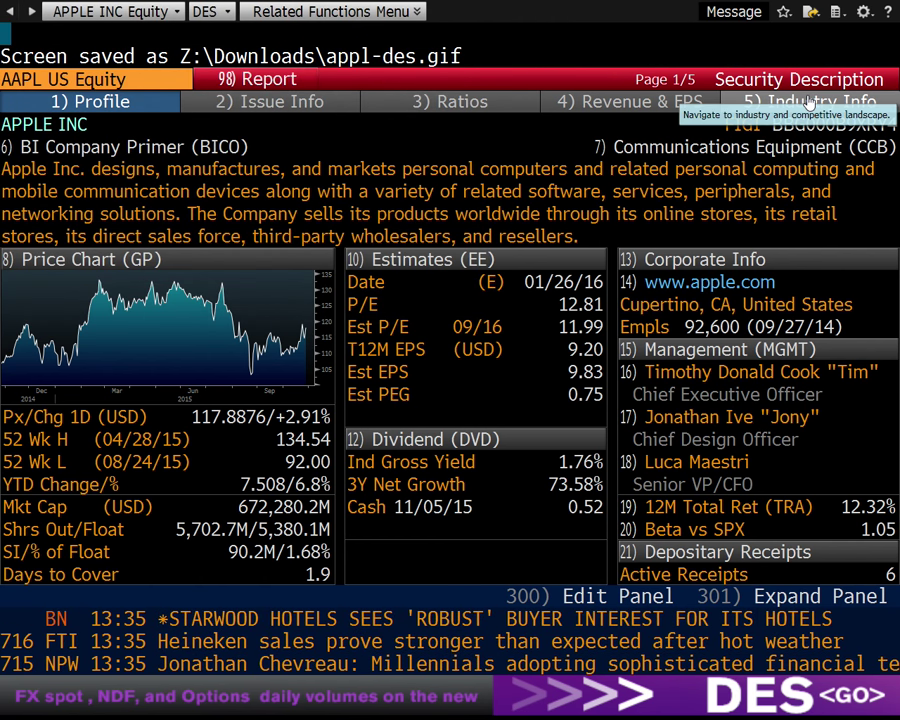
# Check Apple's shares outstanding, switch back to Excel and set Shares Outstanding to 5702.7 on the Assumptions sheet
pyautogui.moveTo(249, 534)
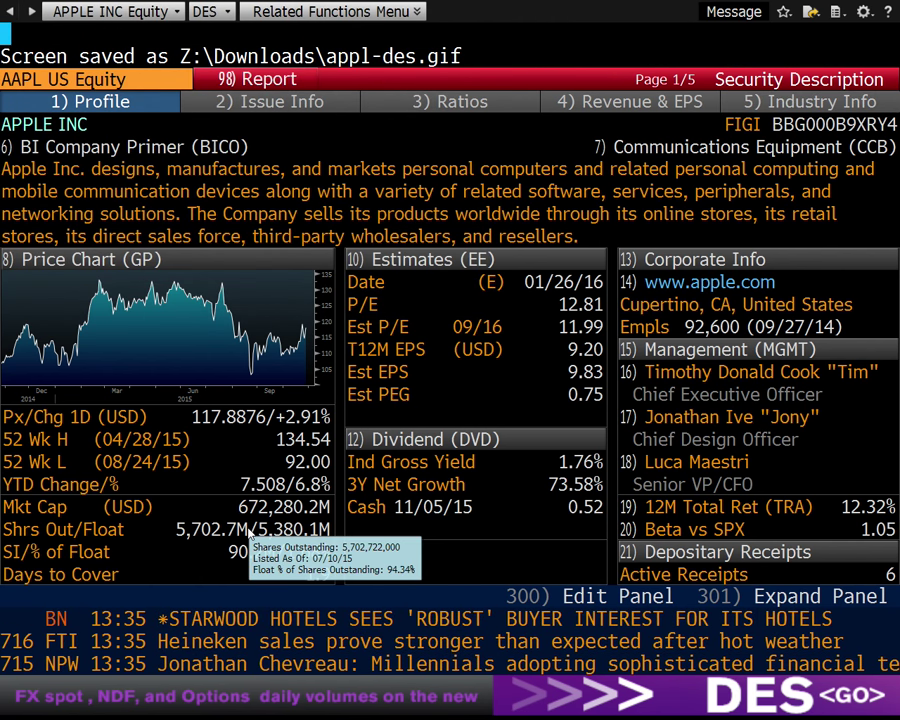
pyautogui.hotkey('ctrl', 'Left')
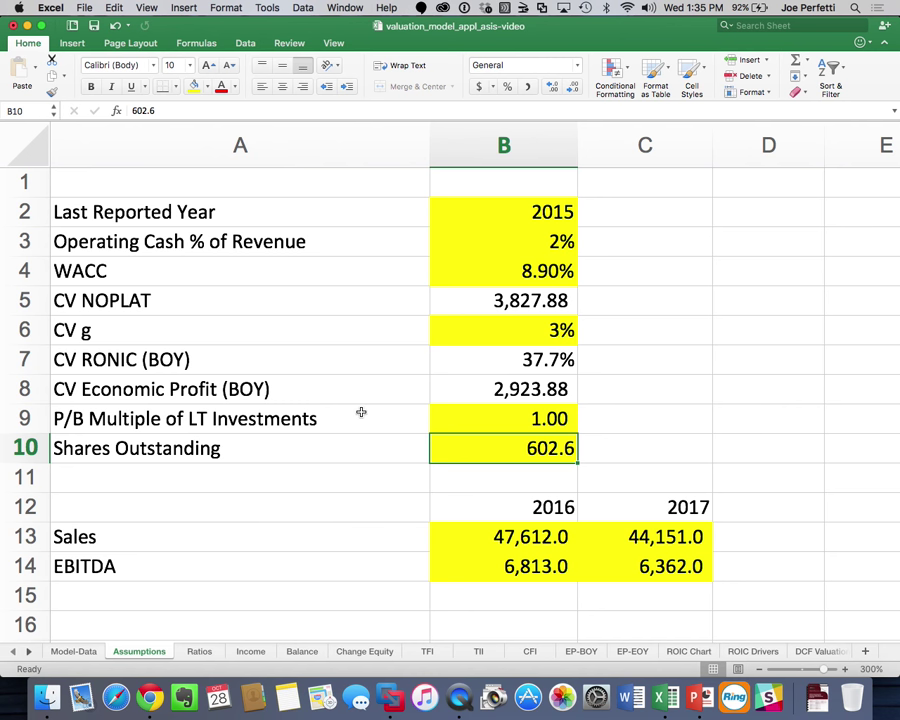
pyautogui.write('57')
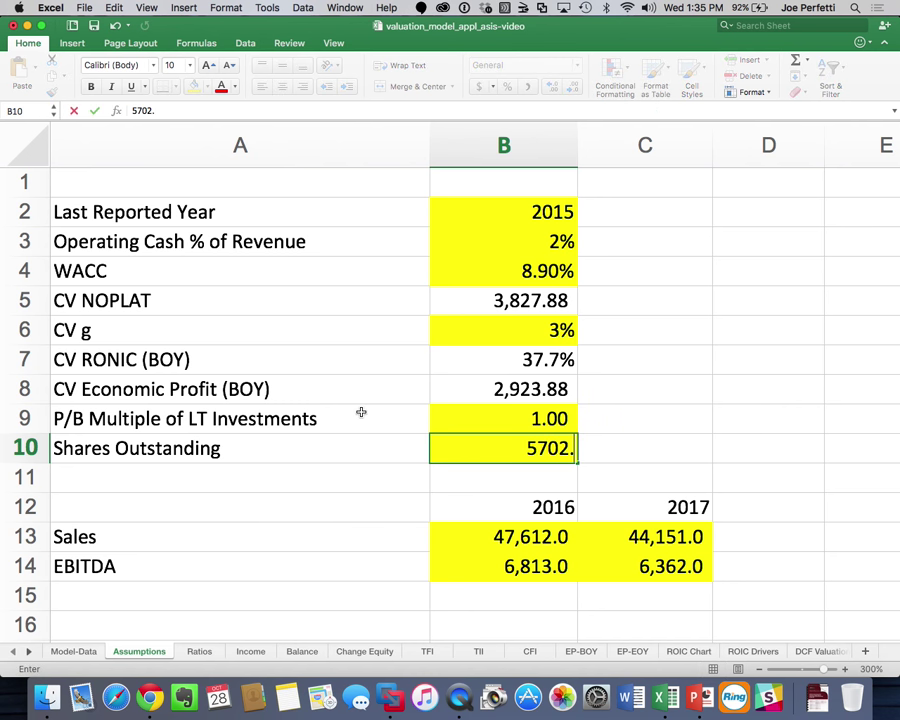
pyautogui.write('02.7')
pyautogui.press('Return')
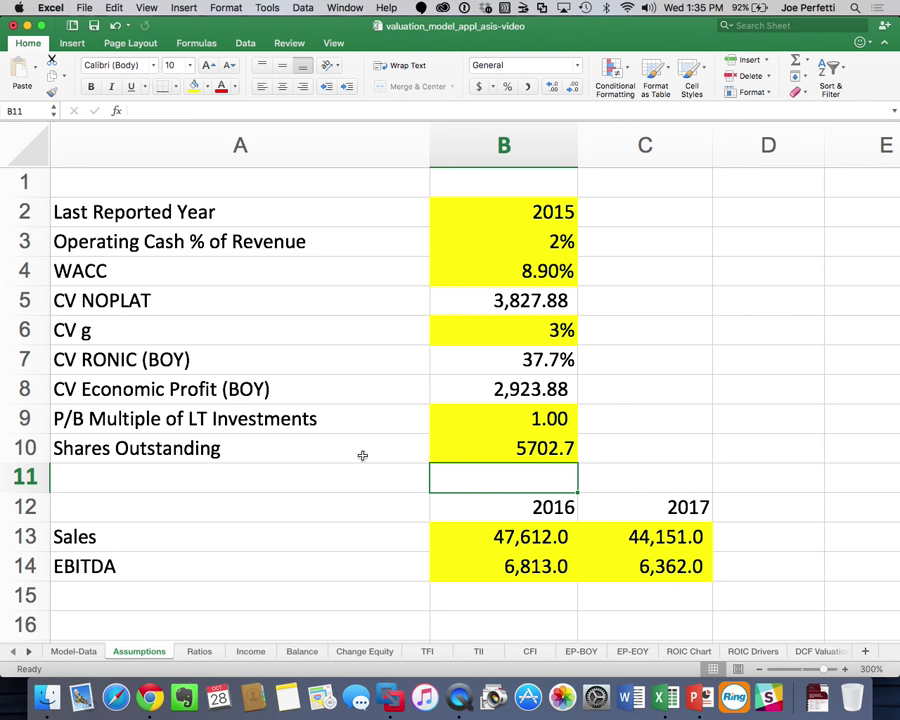
# Select the 2016 Sales assumption, switch to the Bloomberg terminal and run the EEO consensus overview for Apple
pyautogui.click(519, 535)
pyautogui.hotkey('ctrl', 'Right')
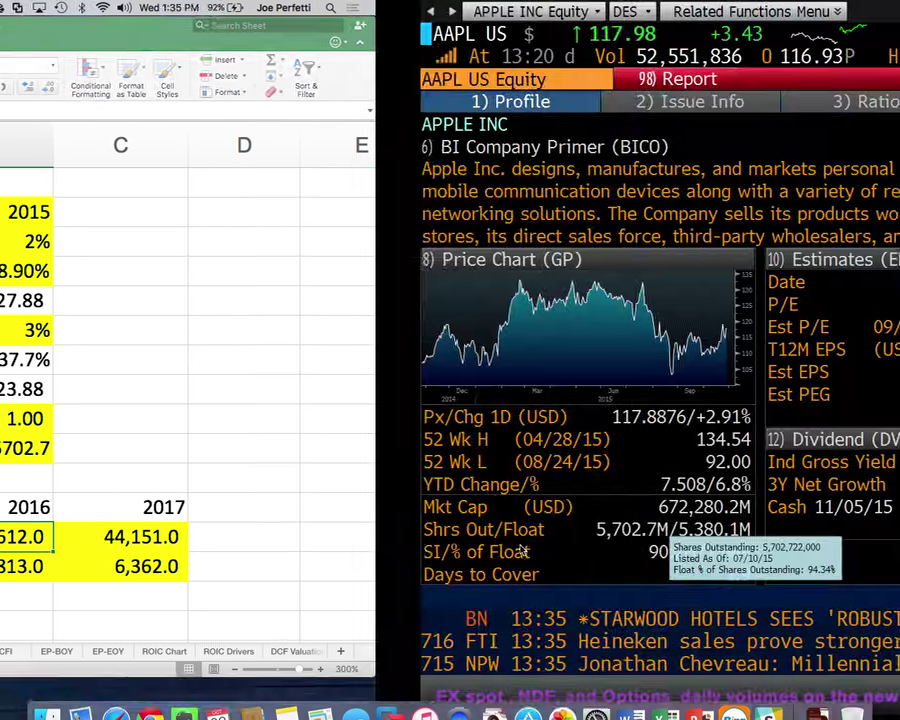
pyautogui.write('EEO')
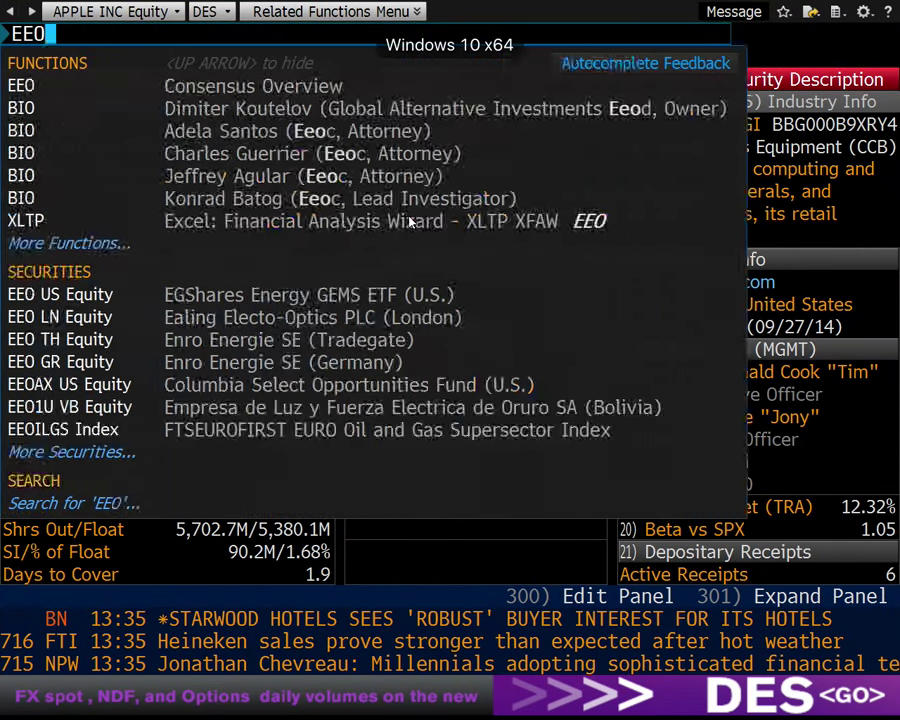
pyautogui.press('Return')
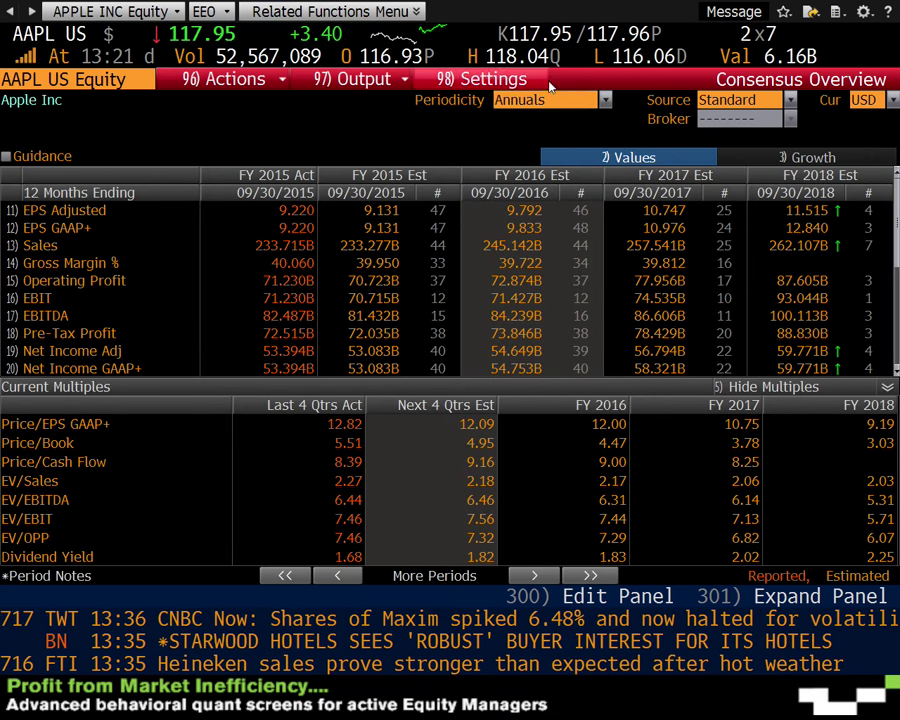
# Save the Bloomberg Consensus Overview screen as the GIF file appl-eeo in the shared Downloads folder
pyautogui.click(813, 13)
pyautogui.click(804, 97)
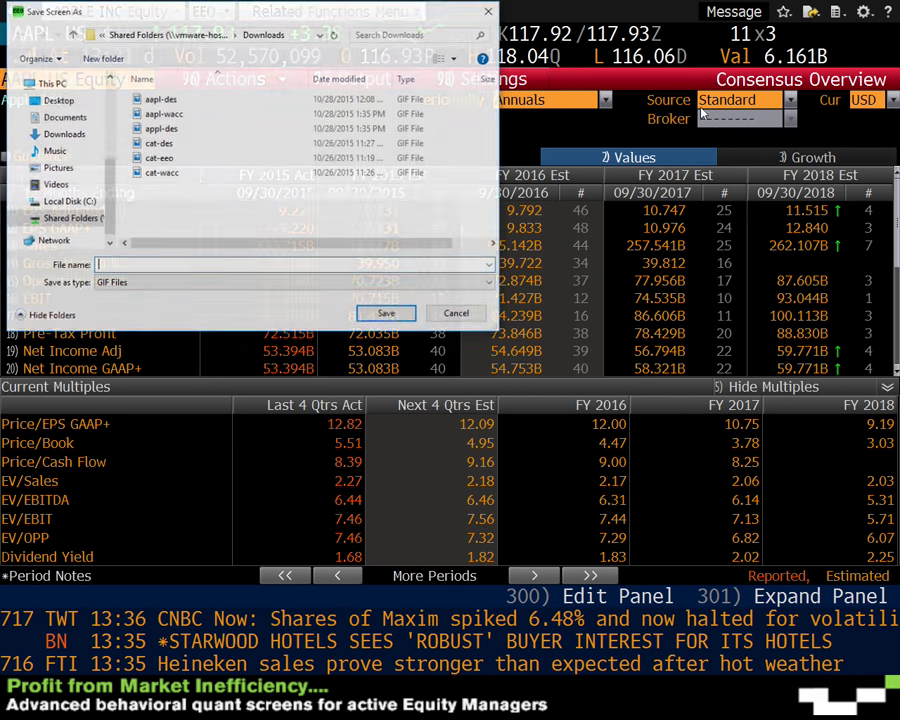
pyautogui.write('appl')
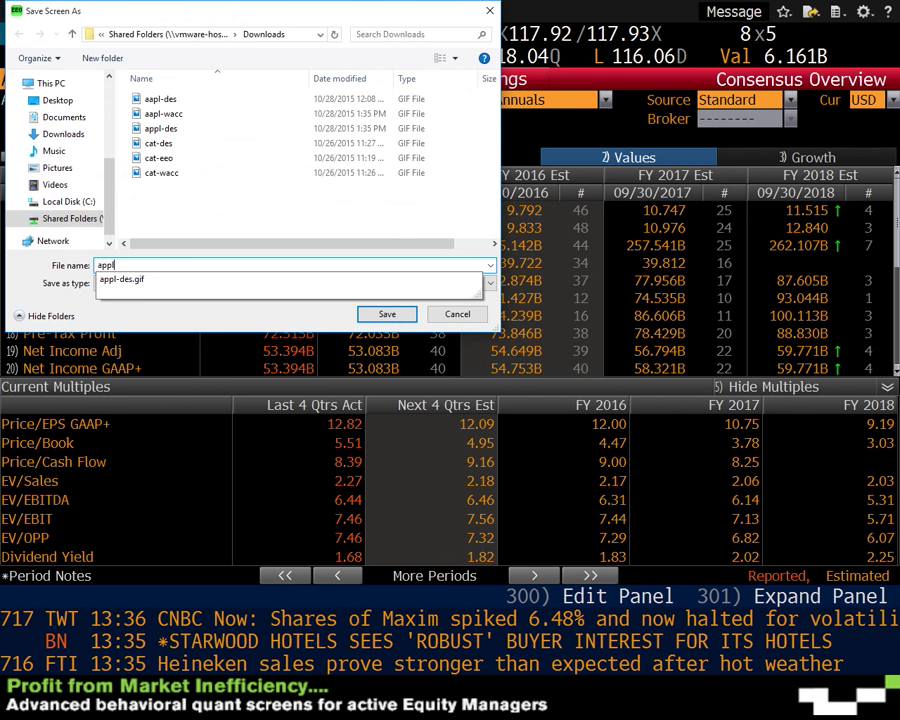
pyautogui.write('-eeo')
pyautogui.press('Return')
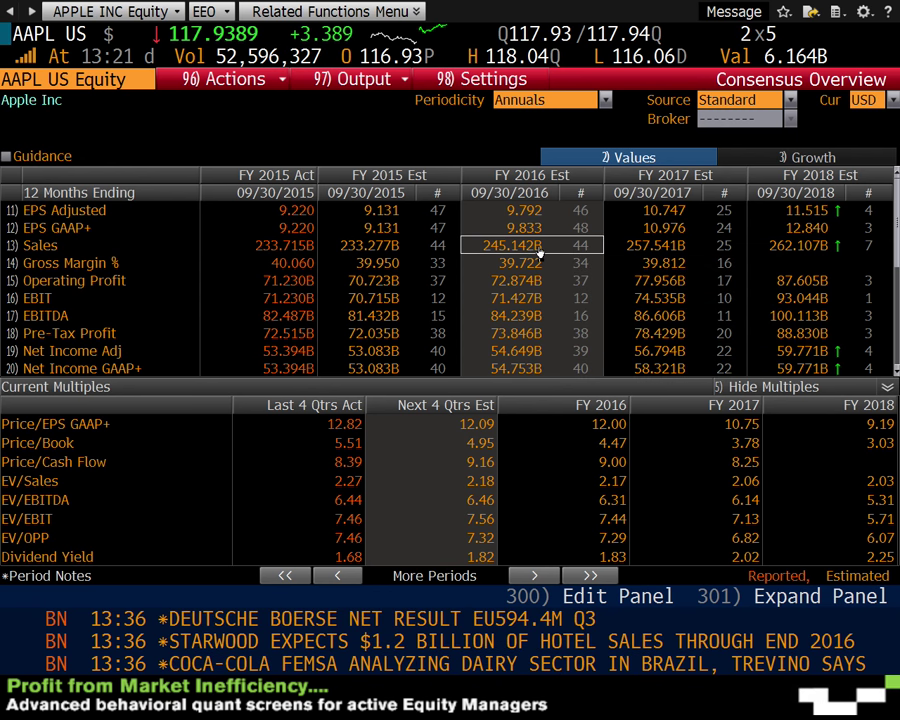
# Look up Apple's FY 2016 consensus sales in Bloomberg and enter 245142 as 2016 Sales in the Excel assumptions
pyautogui.moveTo(540, 255)
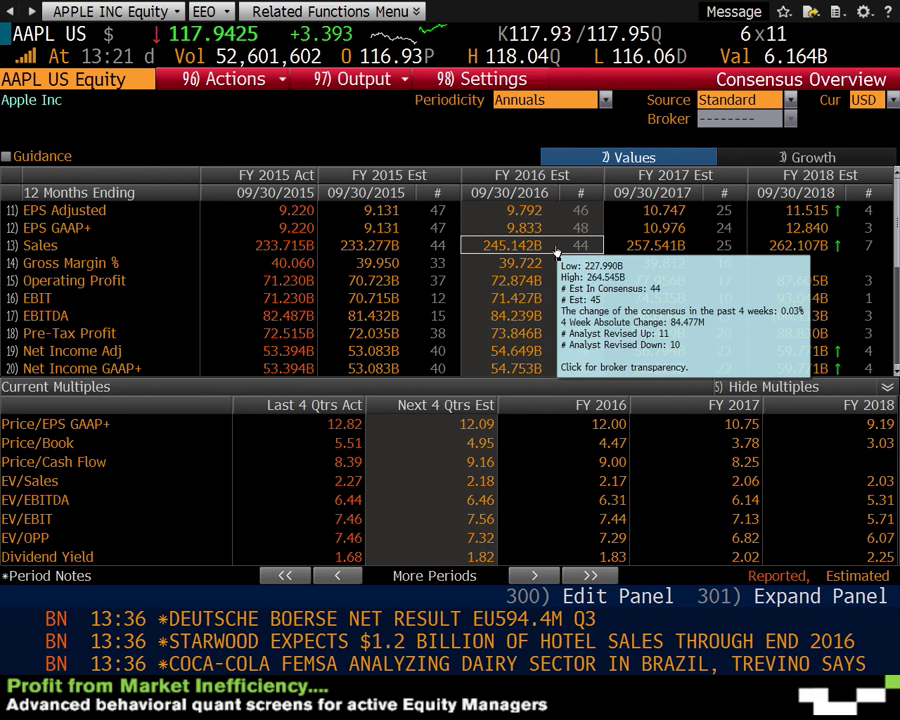
pyautogui.press('super+Tab')
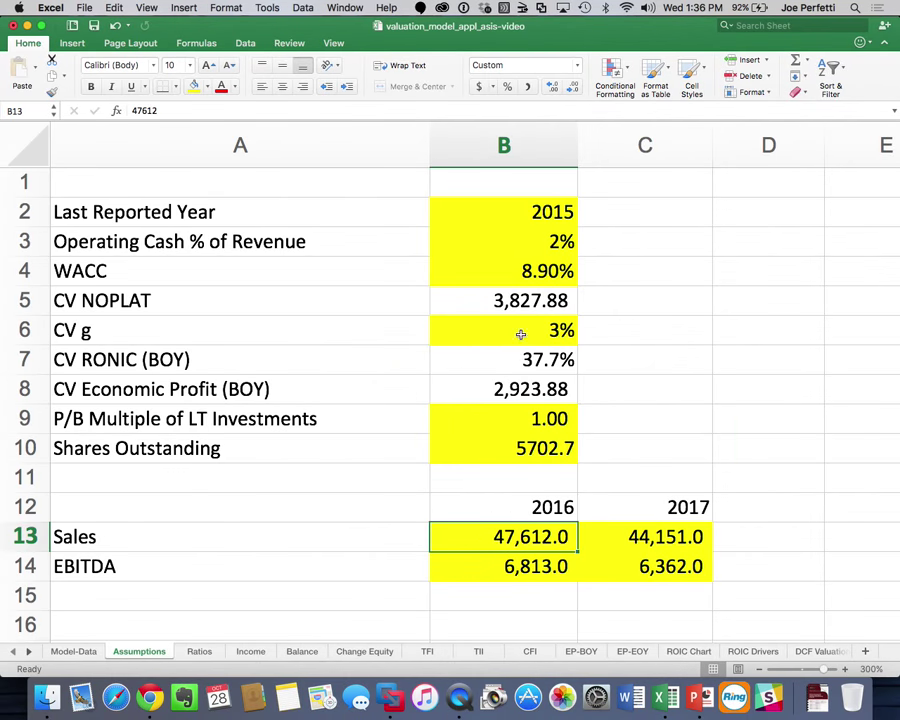
pyautogui.write('245.')
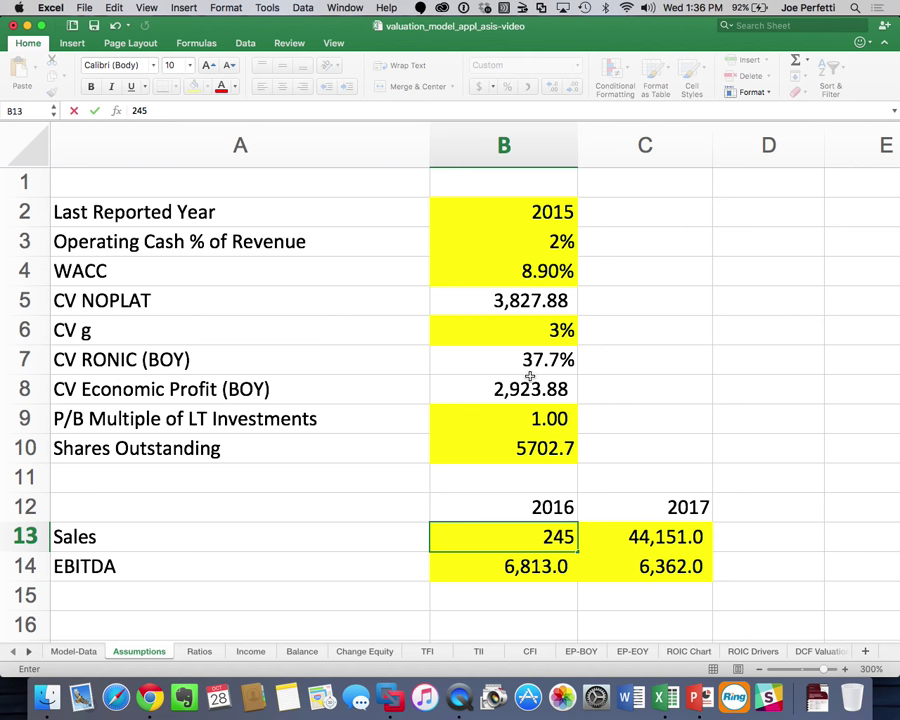
pyautogui.write('142')
pyautogui.press('Return')
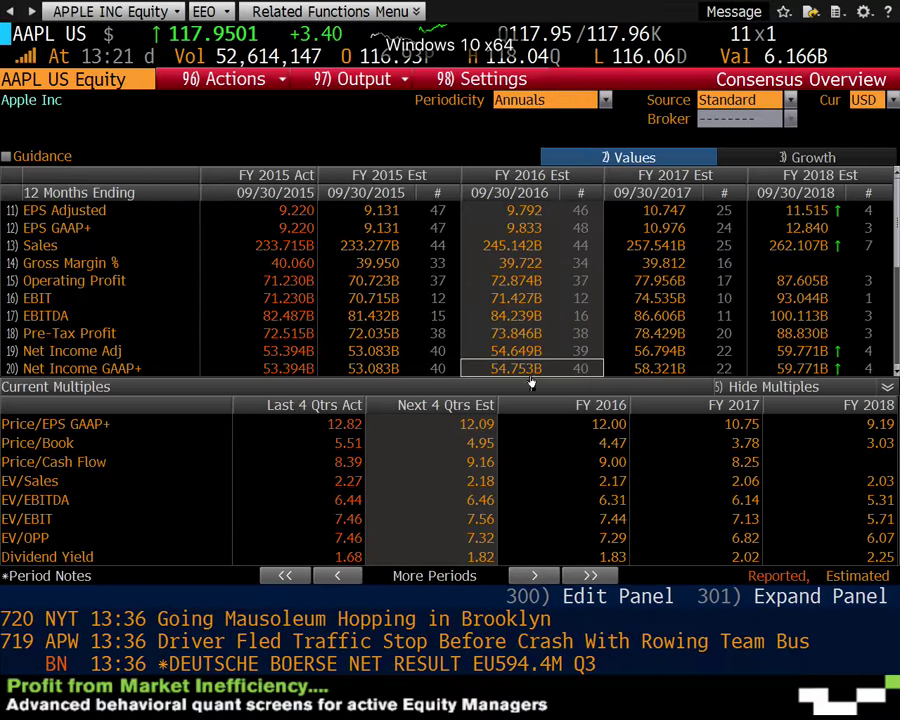
# Look up the FY 2017 consensus sales in Bloomberg and enter 257541 as 2017 Sales in the Excel assumptions
pyautogui.moveTo(695, 246)
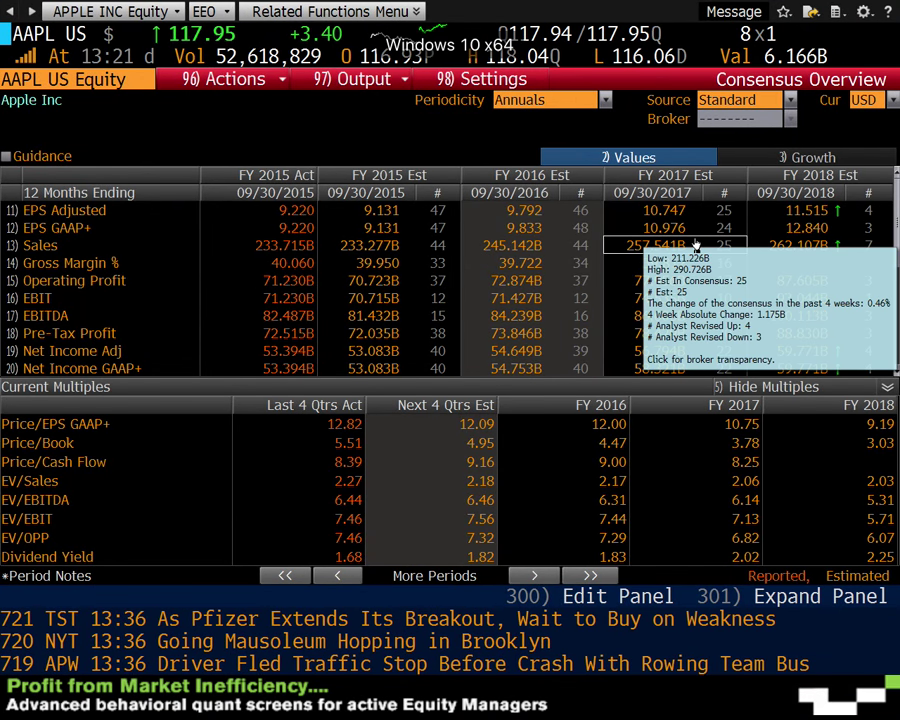
pyautogui.press('super+Tab')
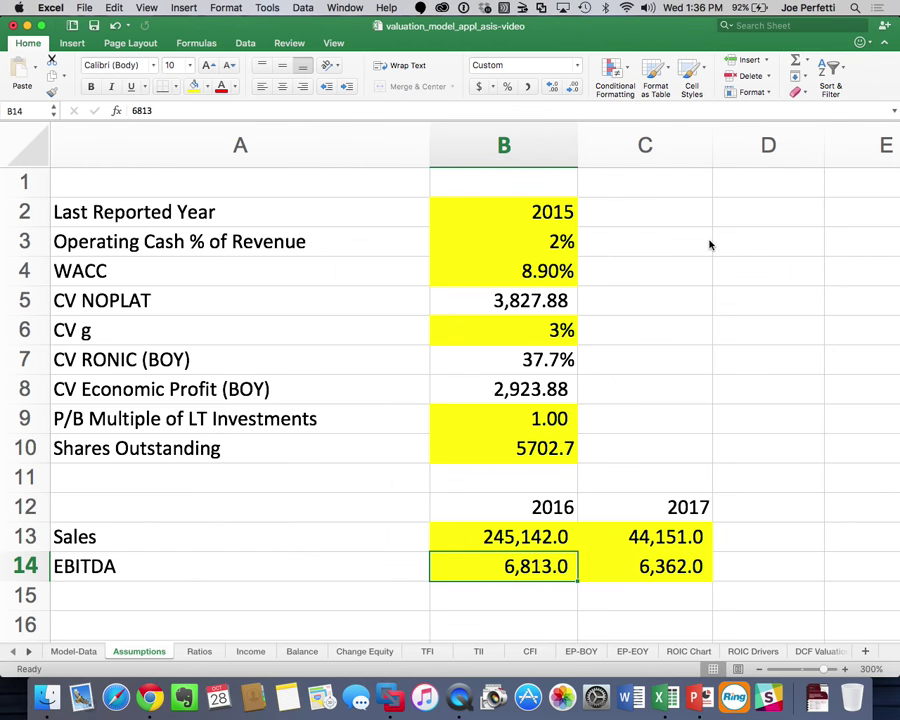
pyautogui.click(638, 531)
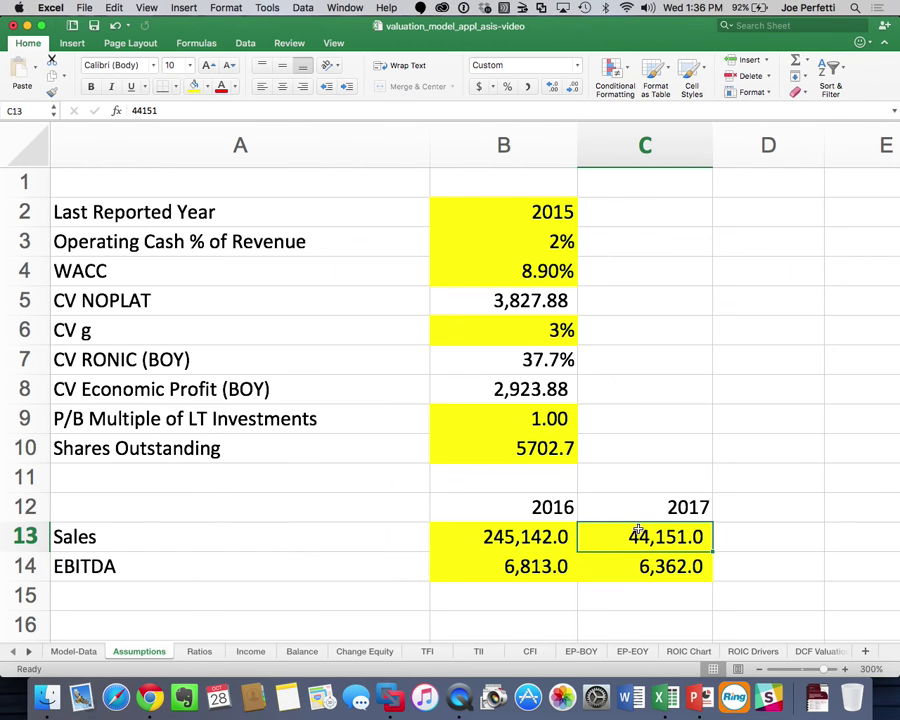
pyautogui.write('257,')
pyautogui.write('541')
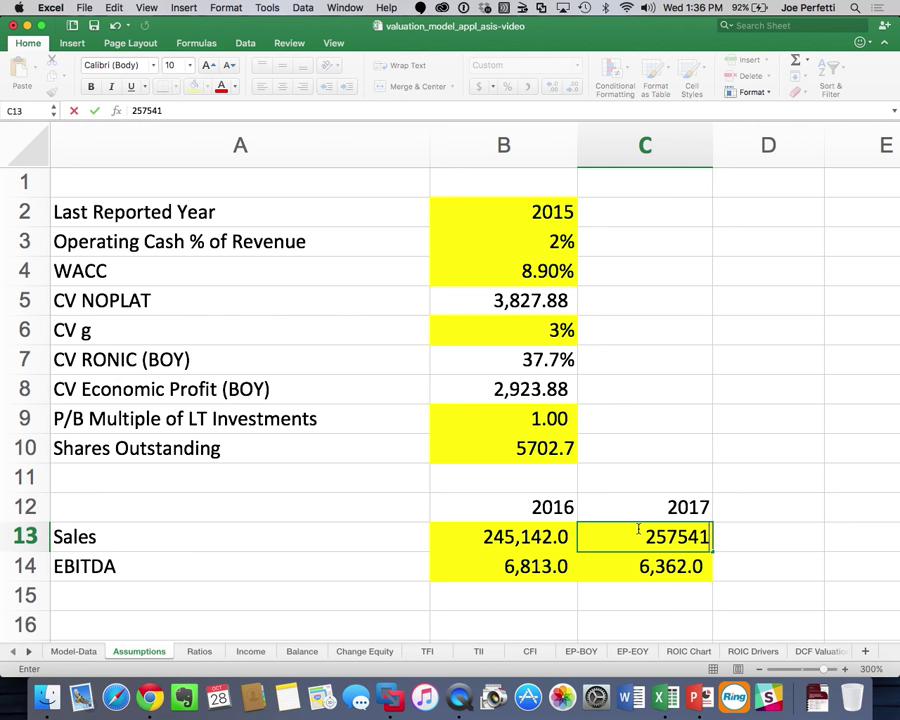
pyautogui.press('Return')
# Look up the FY 2016 consensus EBITDA in Bloomberg and enter 84,239 as 2016 EBITDA in the Excel assumptions
pyautogui.click(535, 566)
pyautogui.press('super+Tab')
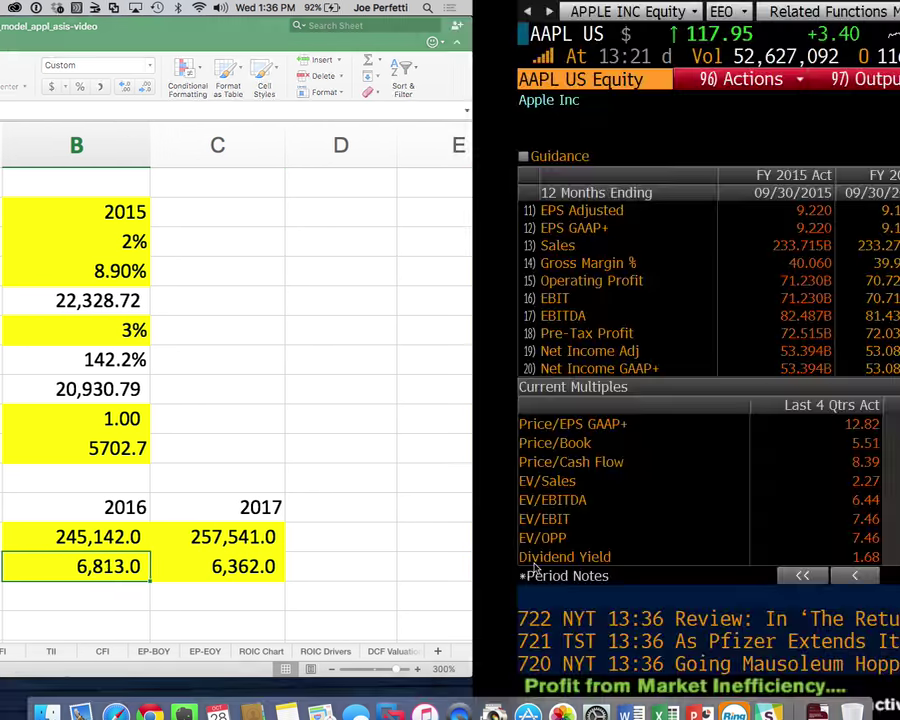
pyautogui.moveTo(541, 218)
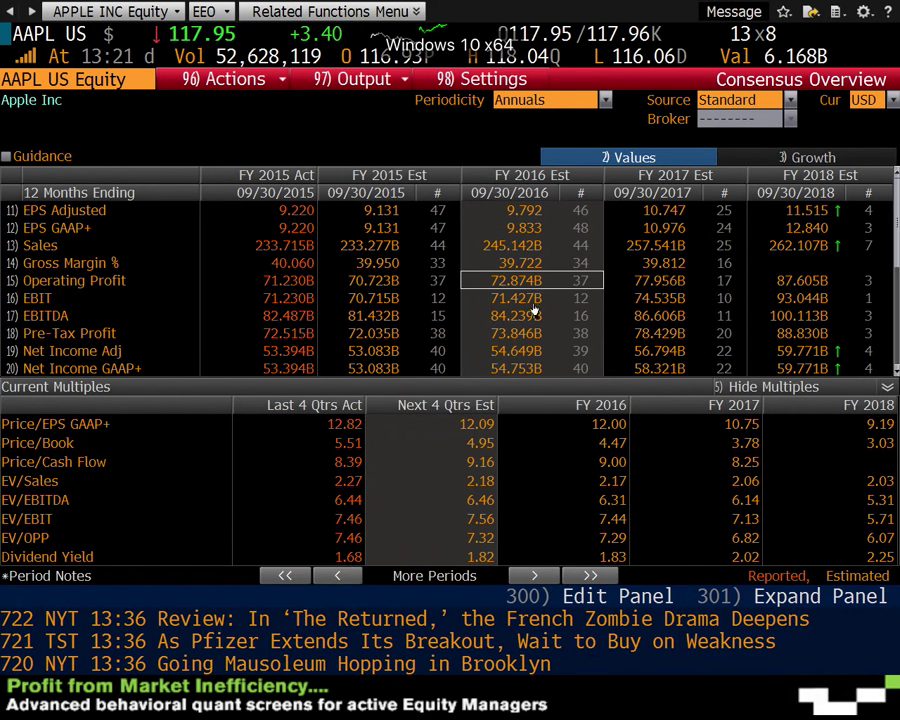
pyautogui.moveTo(556, 325)
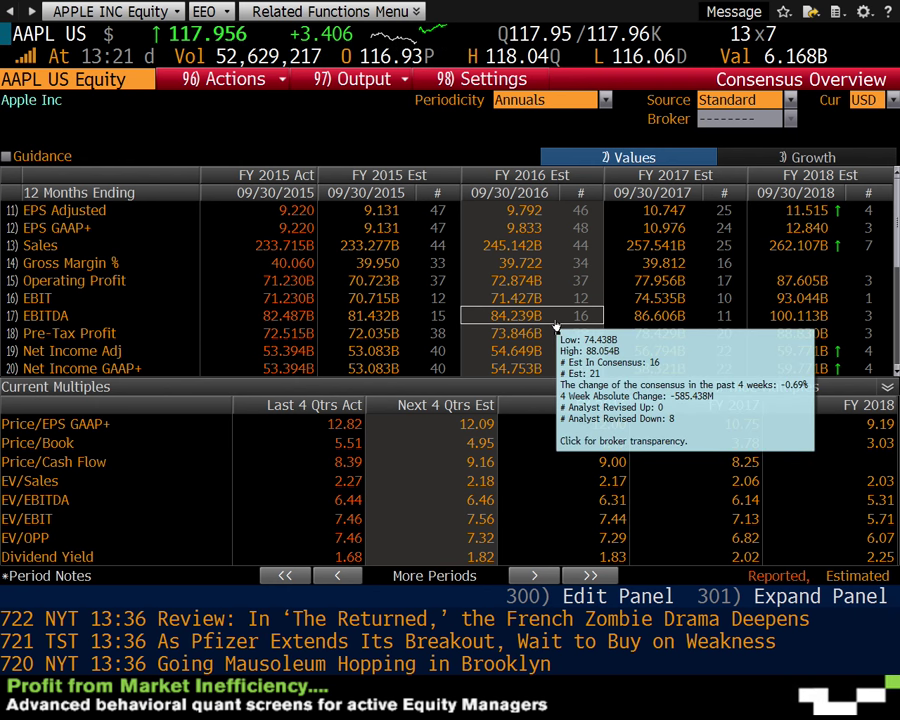
pyautogui.press('super+Tab')
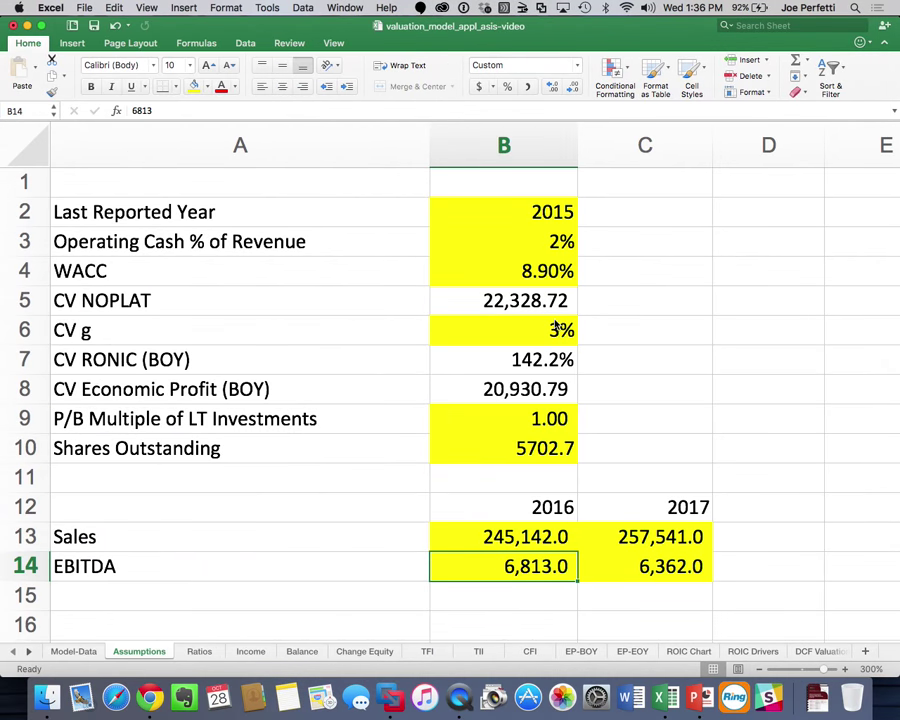
pyautogui.write('842')
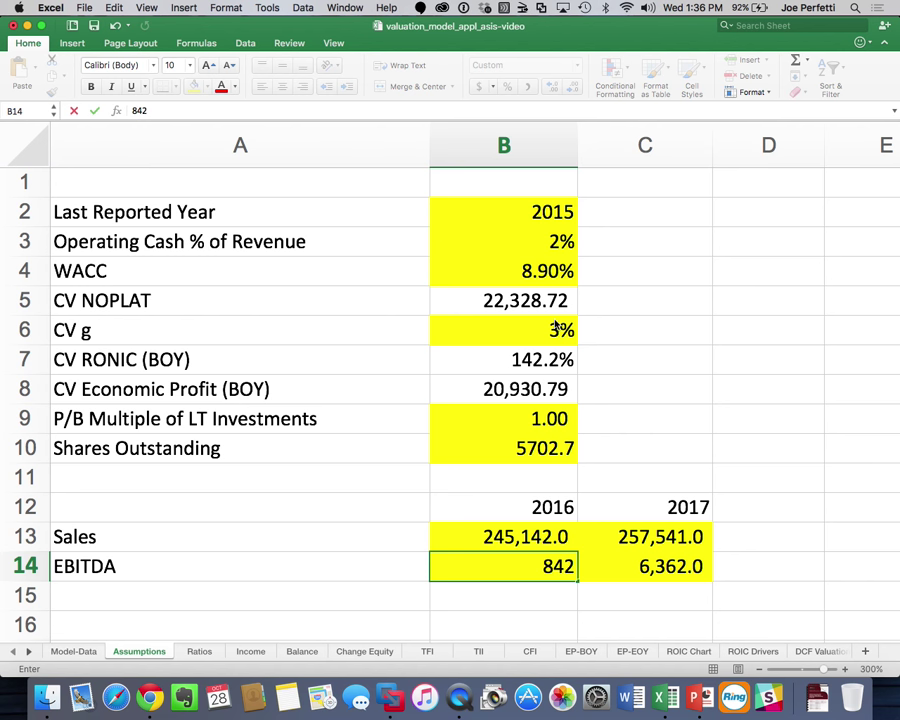
pyautogui.write('4,239')
pyautogui.press('Return')
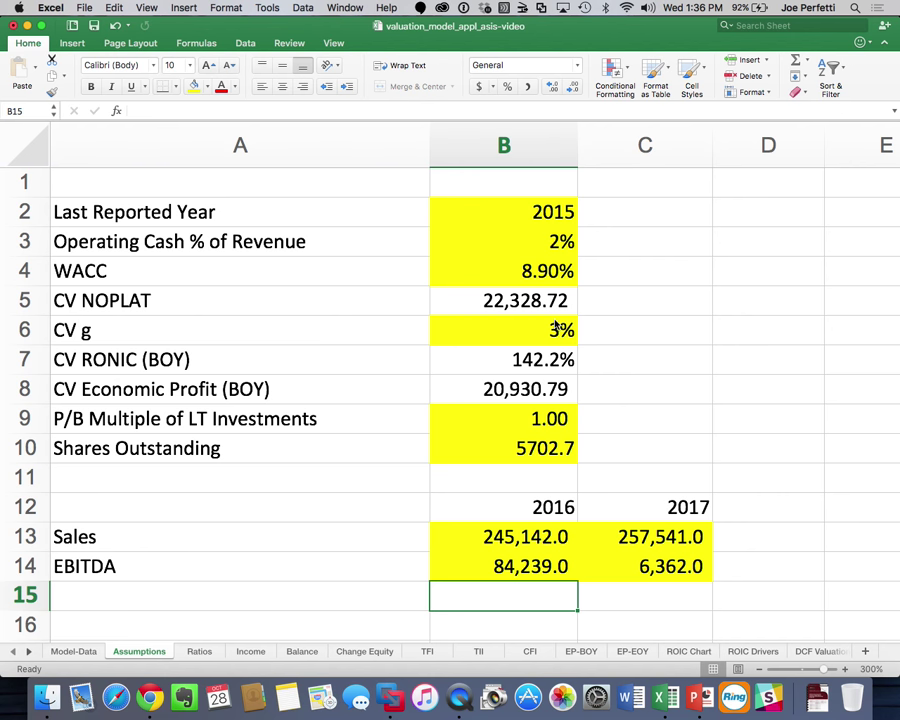
# Look up the FY 2017 consensus EBITDA in Bloomberg and enter 86606 as 2017 EBITDA in the Excel assumptions
pyautogui.press('super+Tab')
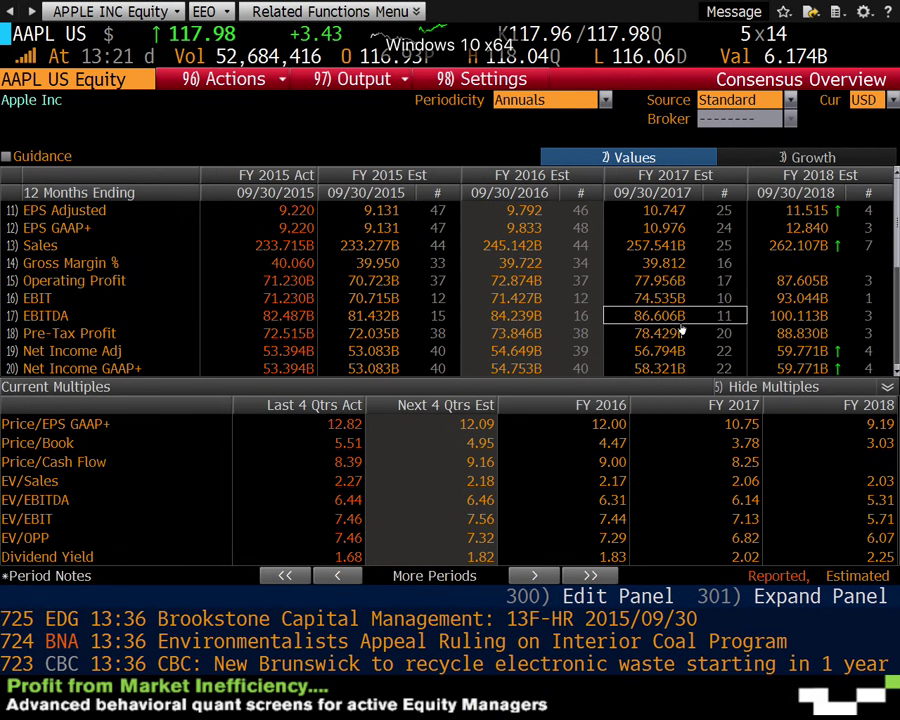
pyautogui.moveTo(687, 326)
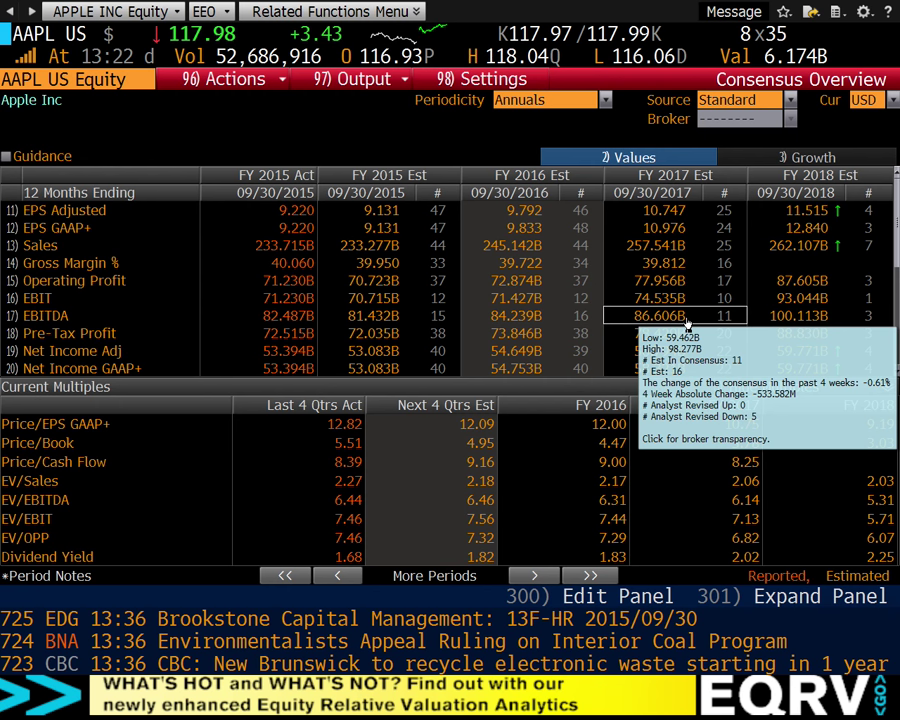
pyautogui.press('super+Tab')
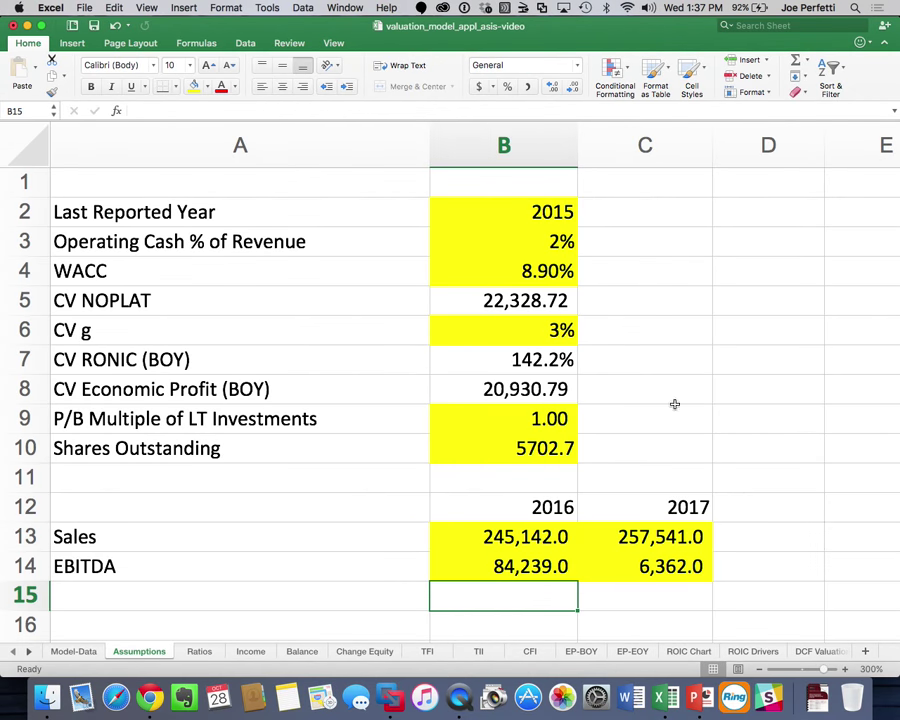
pyautogui.click(655, 568)
pyautogui.write('86606')
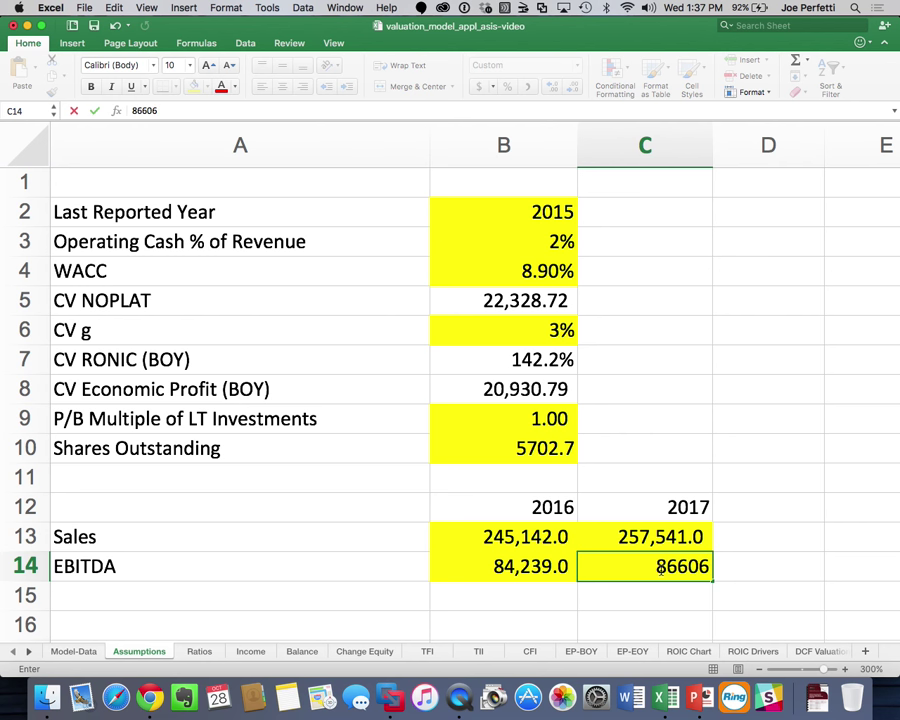
pyautogui.press('Return')
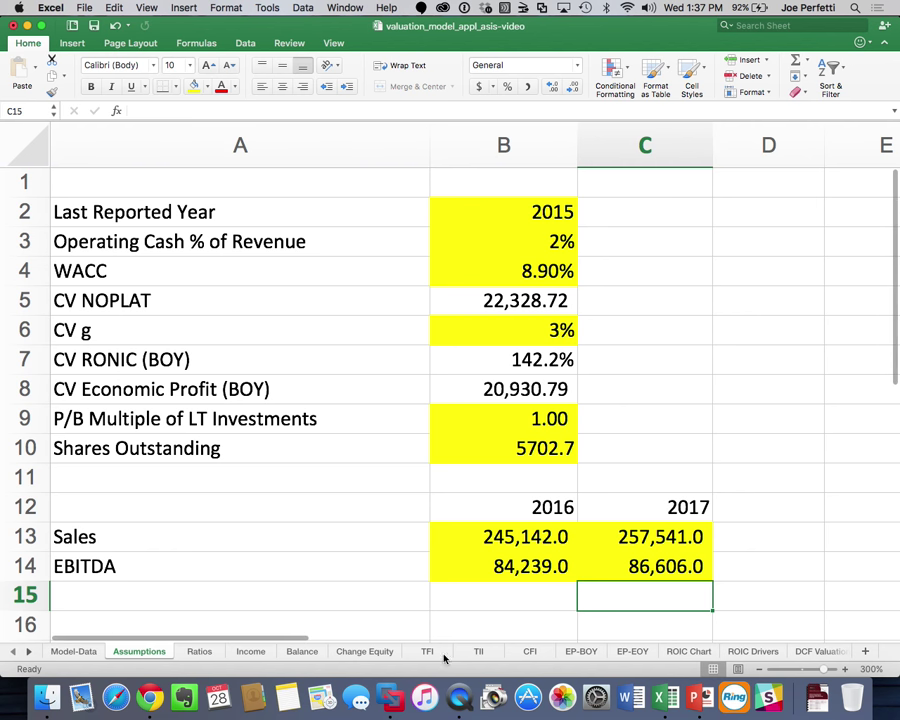
# On the Ratios sheet, link the 2018 revenue growth rate to the 2017 value and copy the formula through 2021
pyautogui.click(199, 651)
pyautogui.hscroll(5, 400, 505)
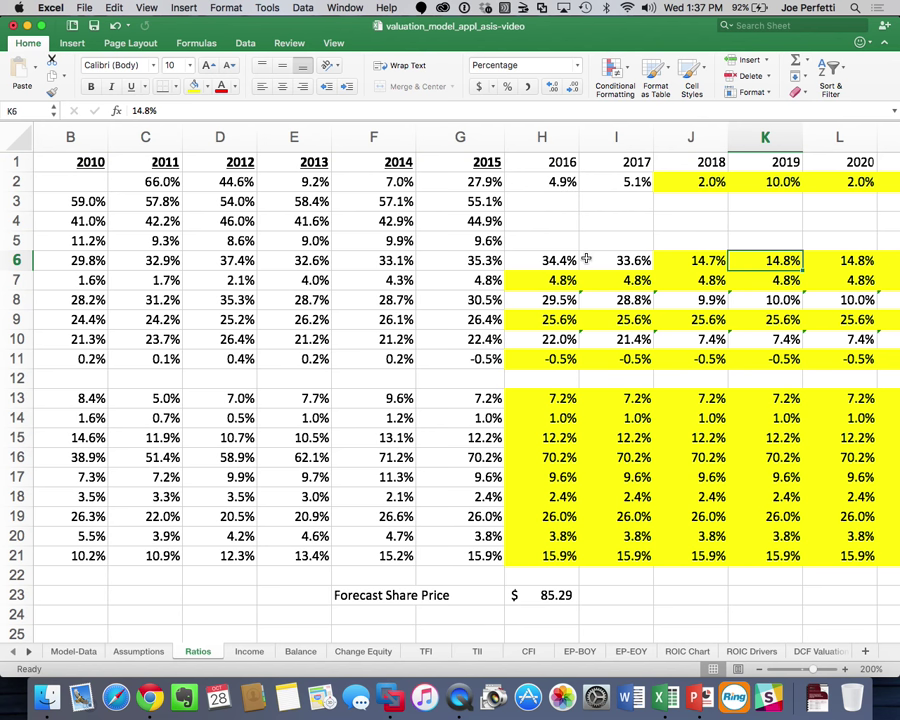
pyautogui.hscroll(2, 586, 259)
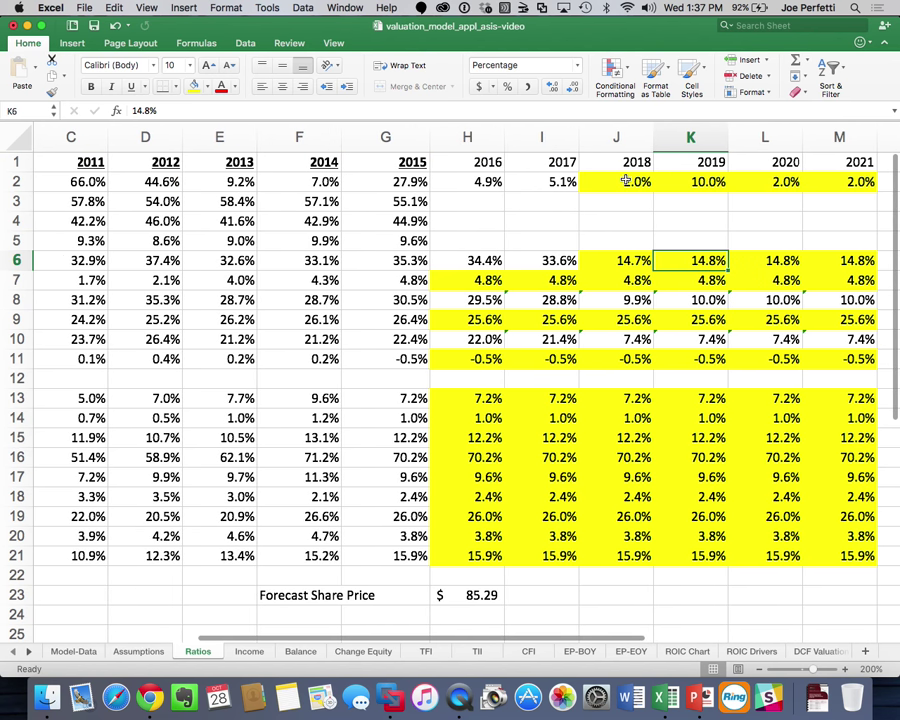
pyautogui.click(627, 181)
pyautogui.write('=')
pyautogui.press('Left')
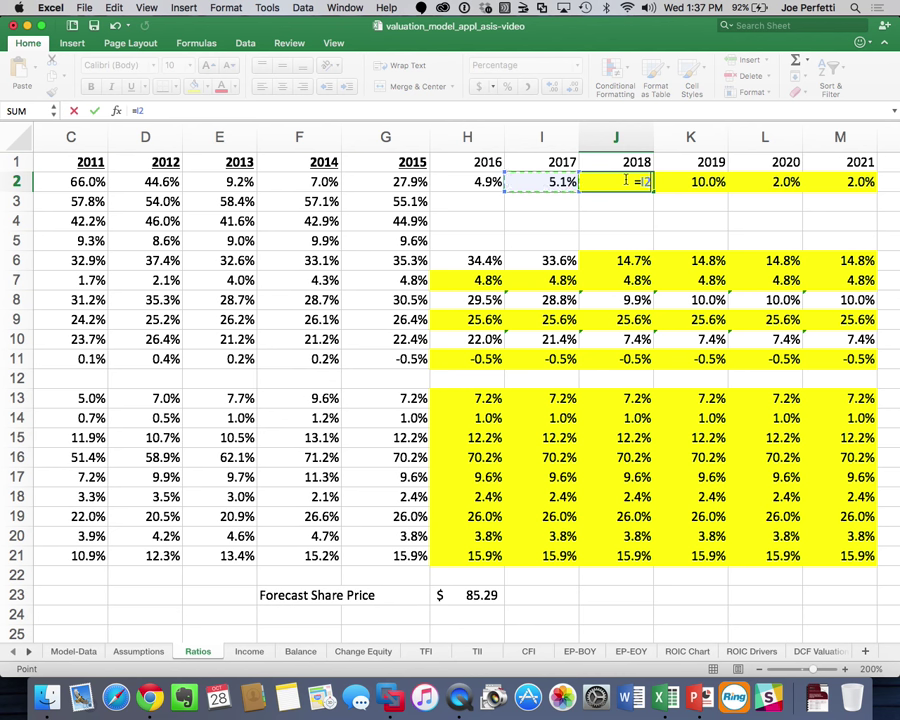
pyautogui.press('Return')
pyautogui.click(627, 181)
pyautogui.press('super+c')
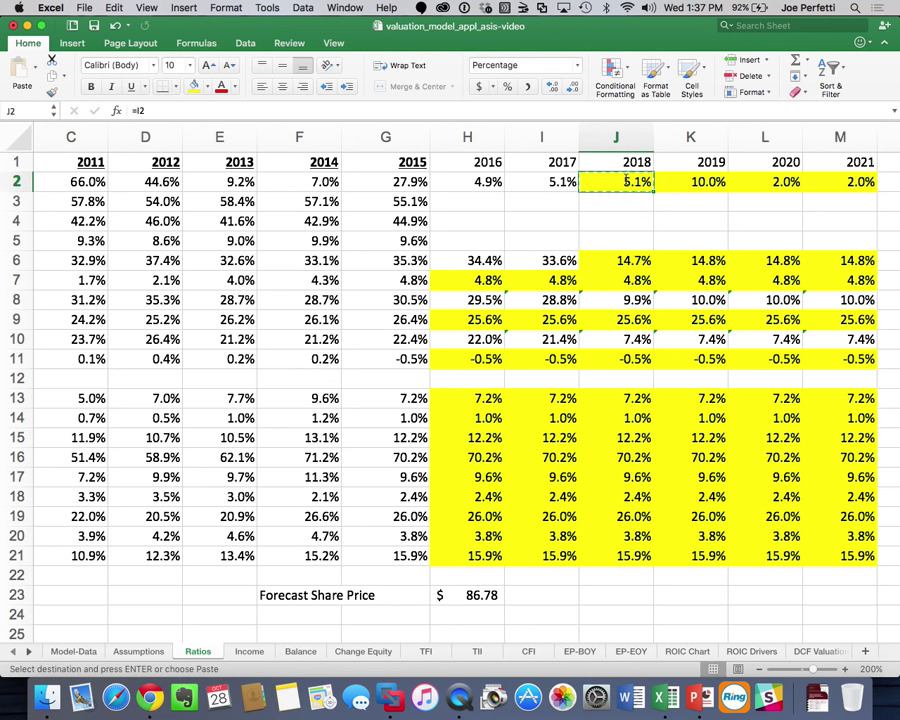
pyautogui.moveTo(627, 181); pyautogui.dragTo(845, 181)
pyautogui.press('super+v')
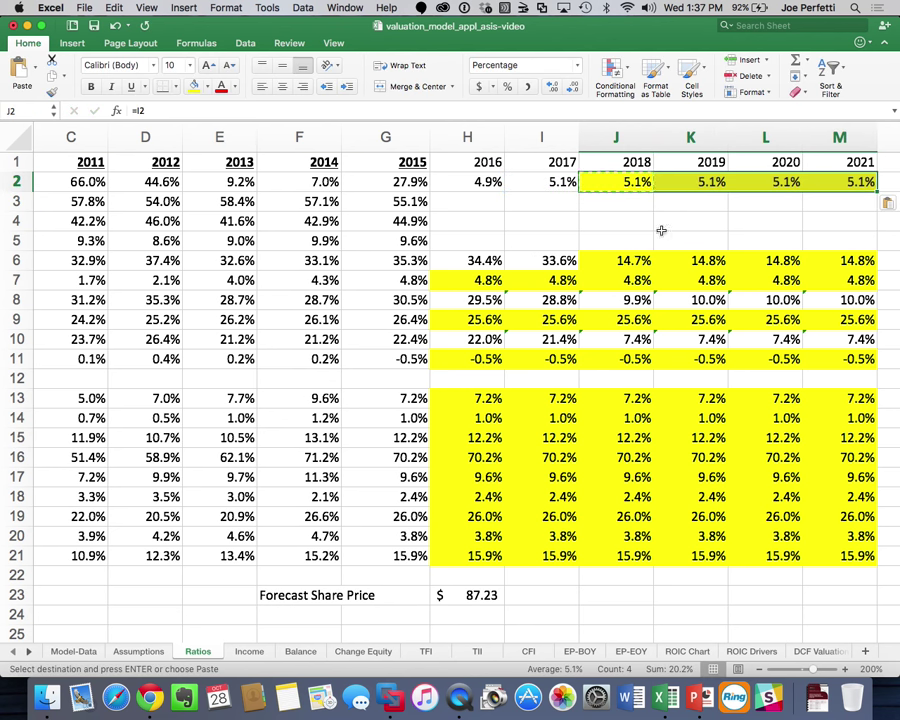
# Link the 2018 EBITDA margin to the 2017 value with =I6 and copy the formula through 2021
pyautogui.click(613, 263)
pyautogui.write('=')
pyautogui.press('Left')
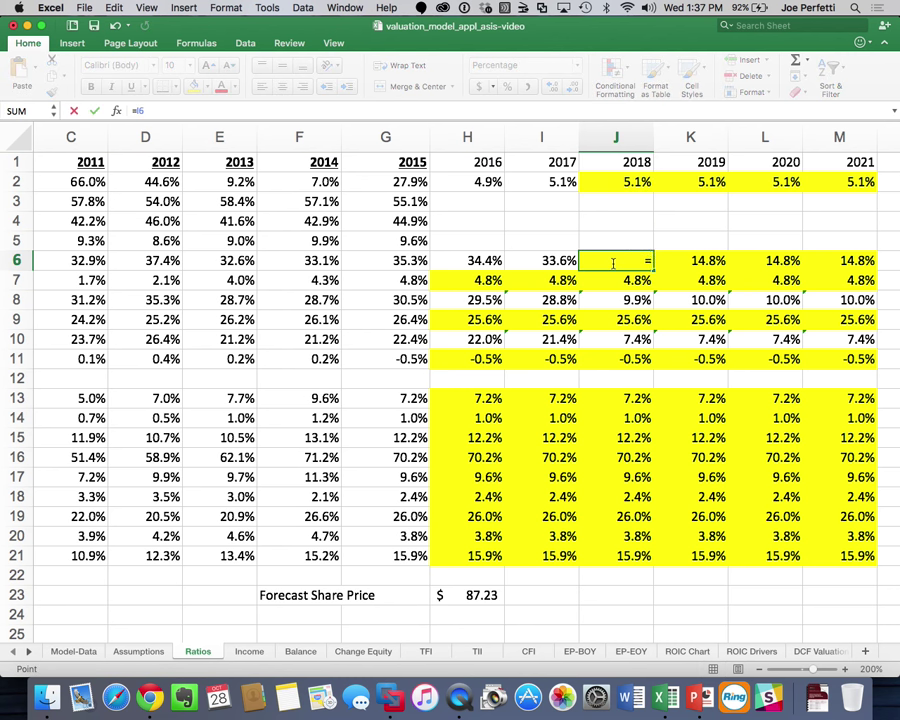
pyautogui.press('Return')
pyautogui.click(613, 263)
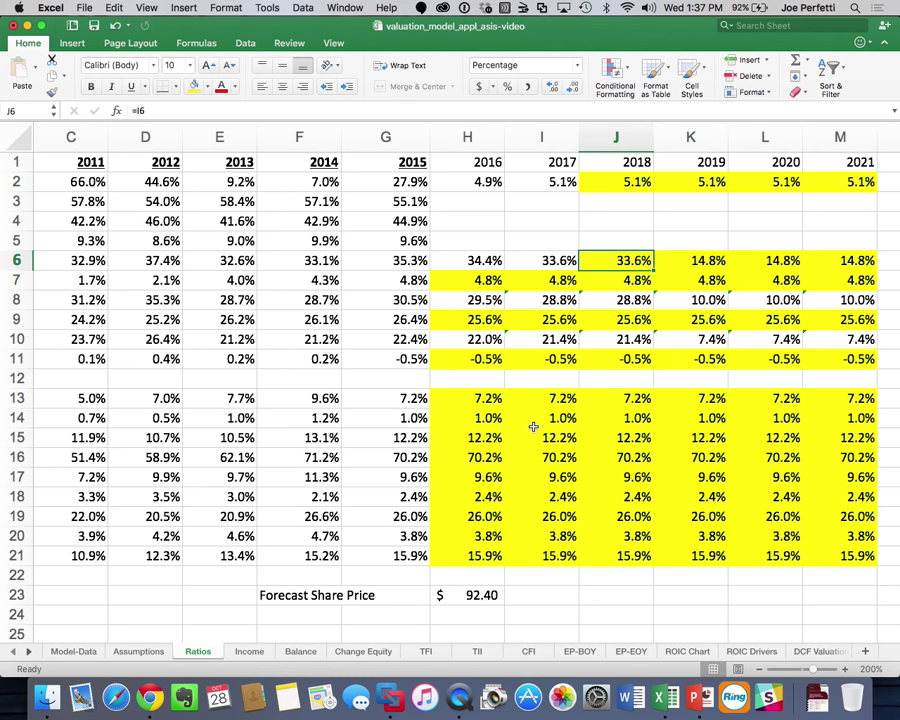
pyautogui.press('super+c')
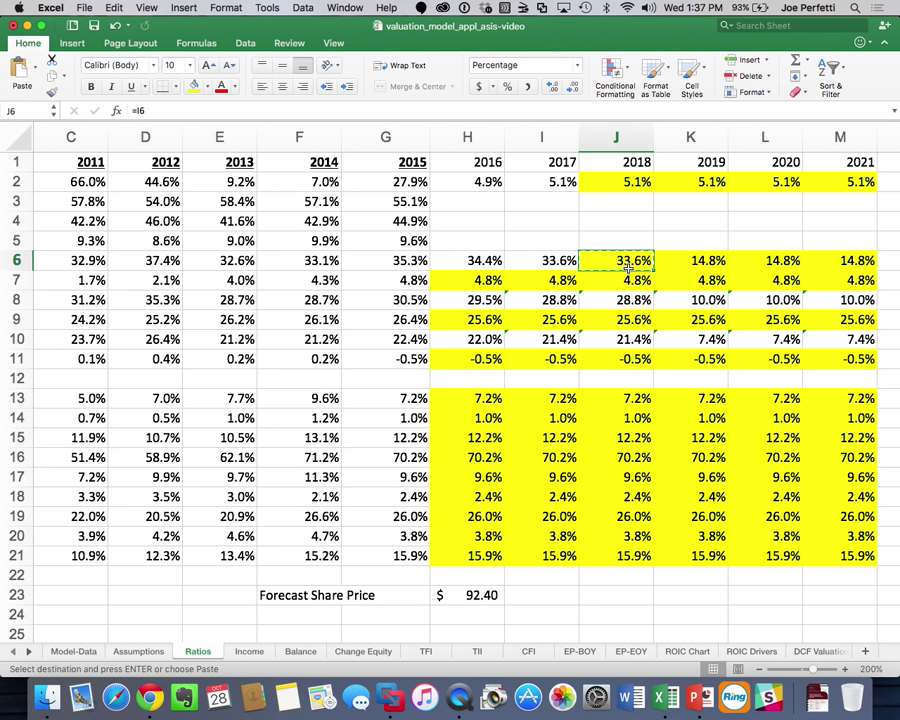
pyautogui.moveTo(630, 262); pyautogui.dragTo(860, 261)
pyautogui.press('super+v')
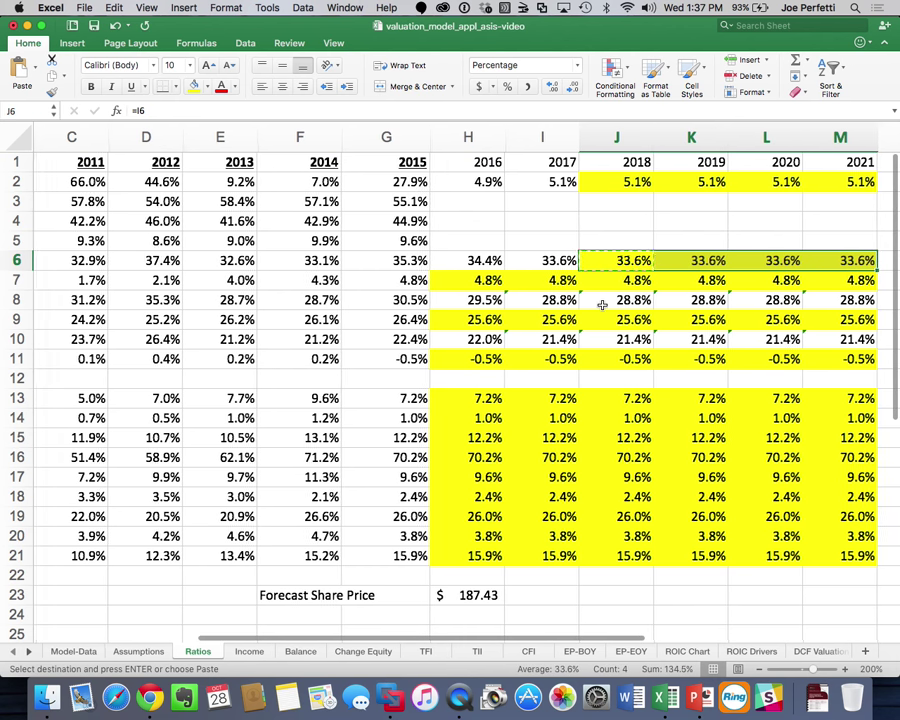
# Inspect the 2016 tax rate formula and compare the forecast share price with Apple's market price in Bloomberg
pyautogui.hscroll(-3, 602, 305)
pyautogui.hscroll(-2, 602, 305)
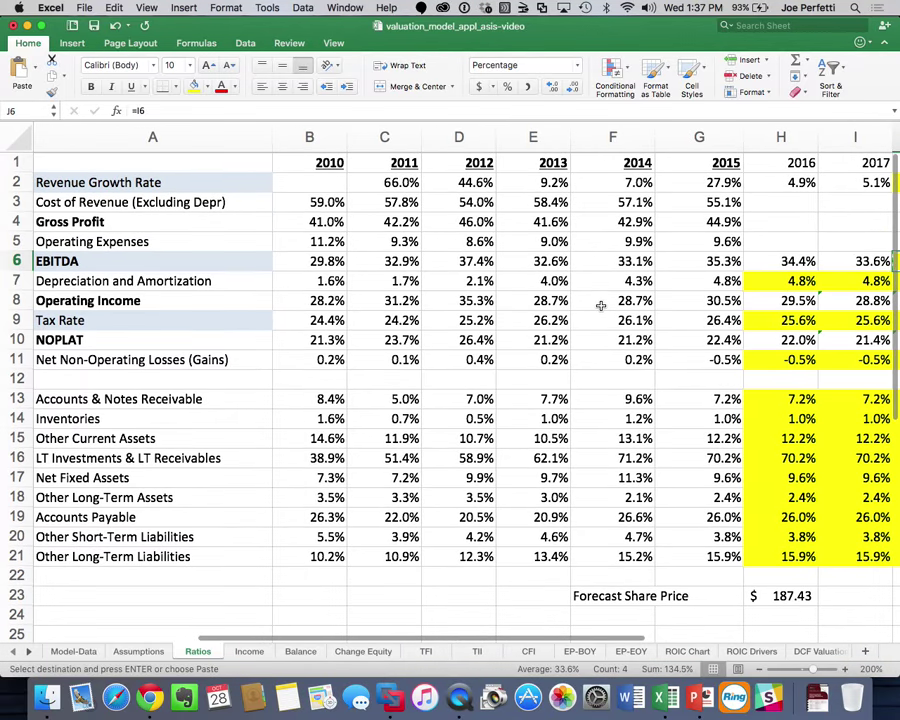
pyautogui.hscroll(3, 601, 305)
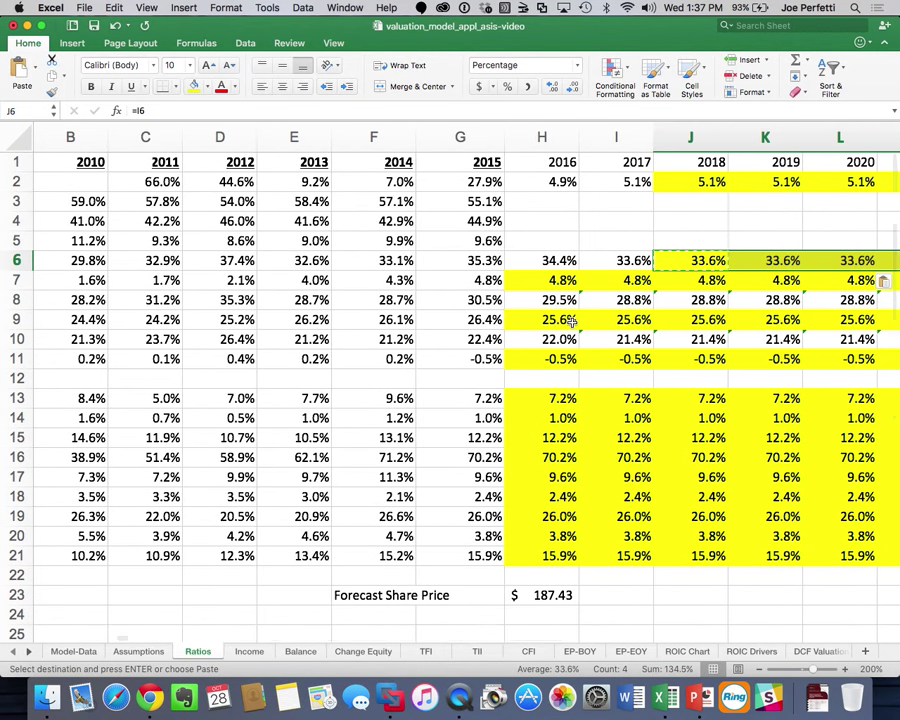
pyautogui.click(572, 320)
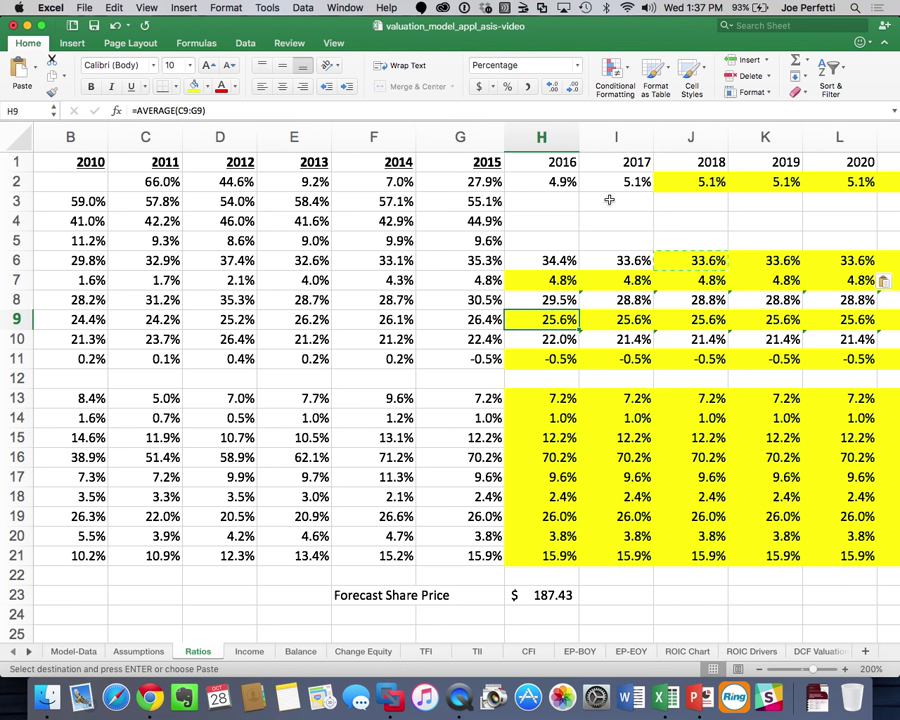
pyautogui.click(570, 595)
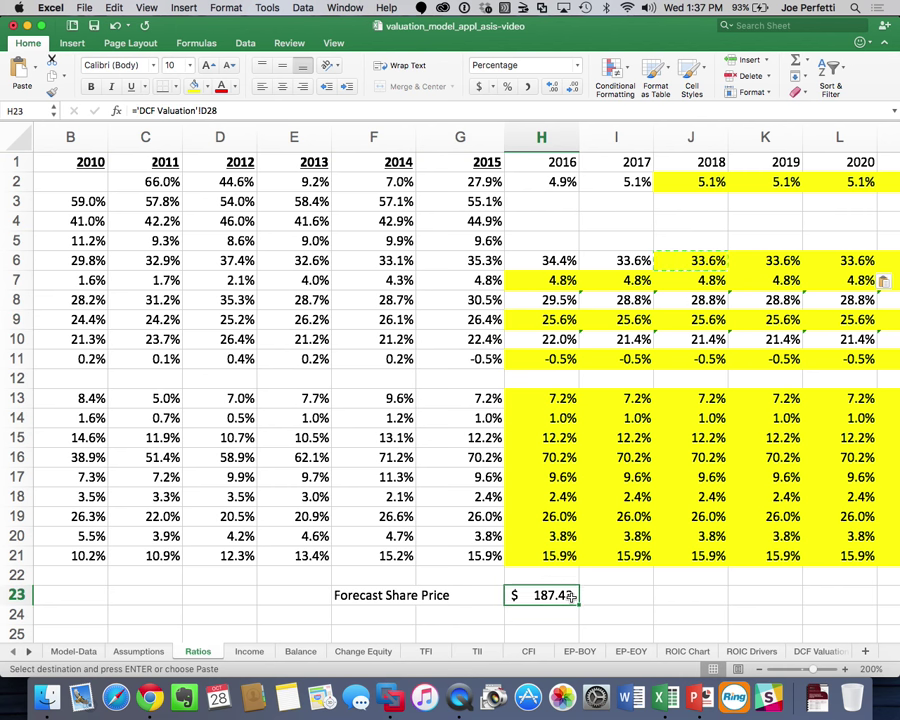
pyautogui.hotkey('ctrl', 'Right')
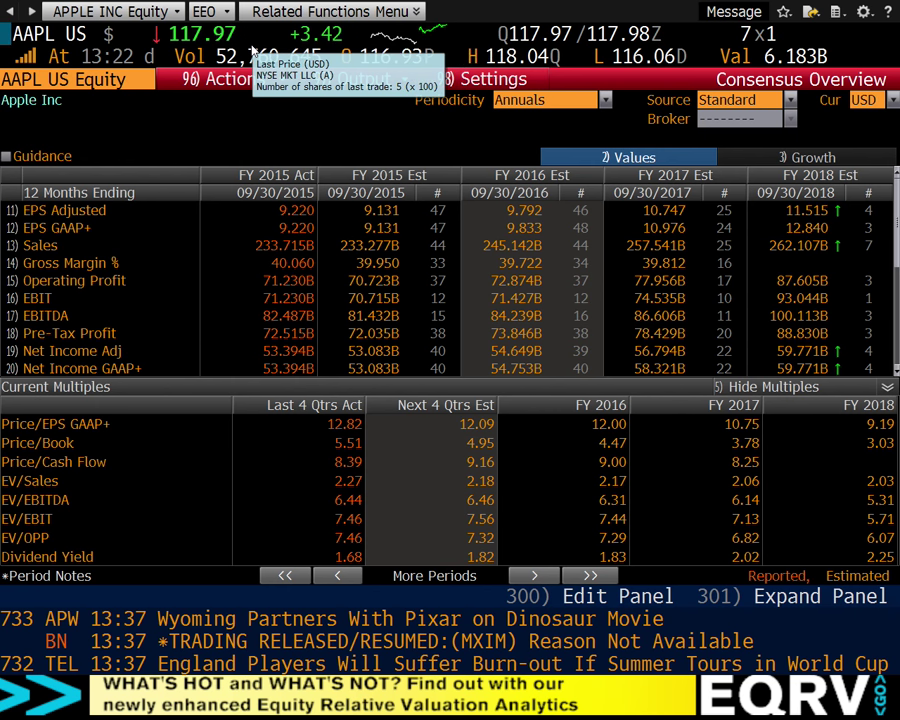
pyautogui.hotkey('ctrl', 'Left')
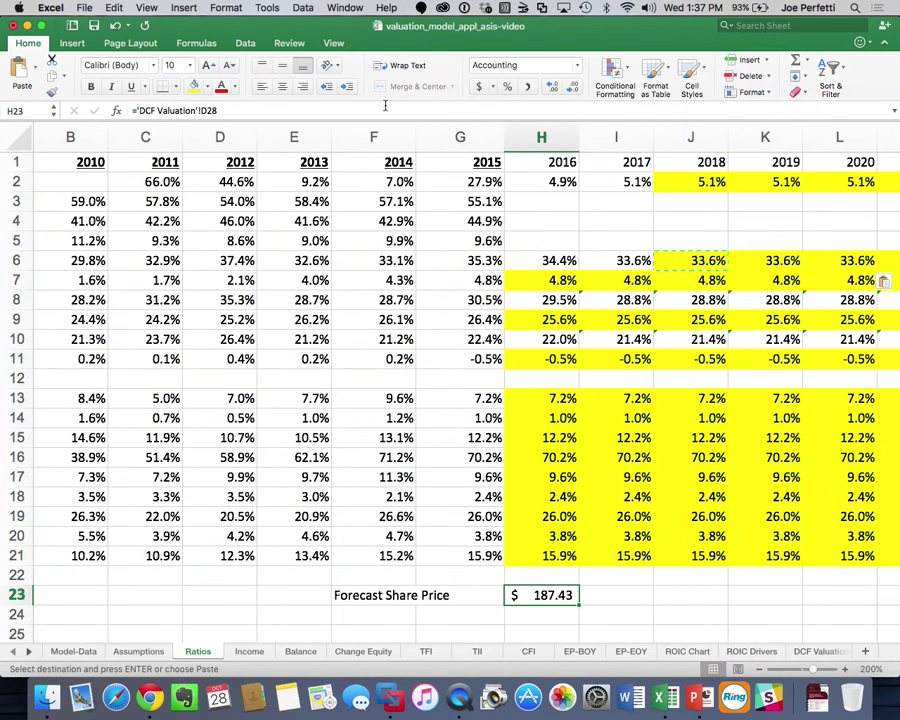
# Show the consensus growth rates in Bloomberg and set the 2018 revenue growth rate to 2% in the Excel ratios
pyautogui.click(393, 706)
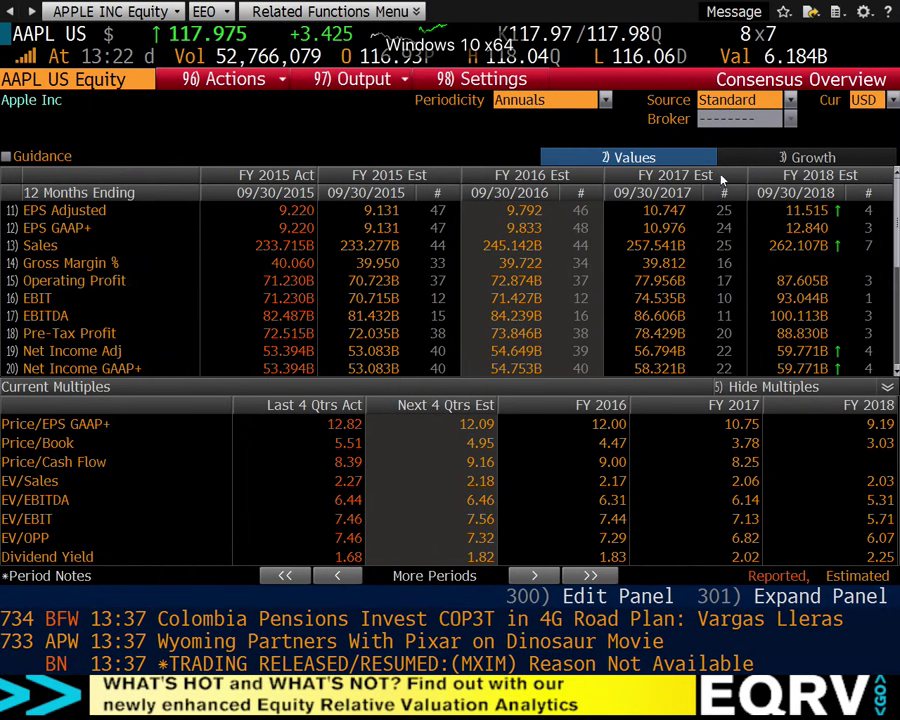
pyautogui.click(814, 165)
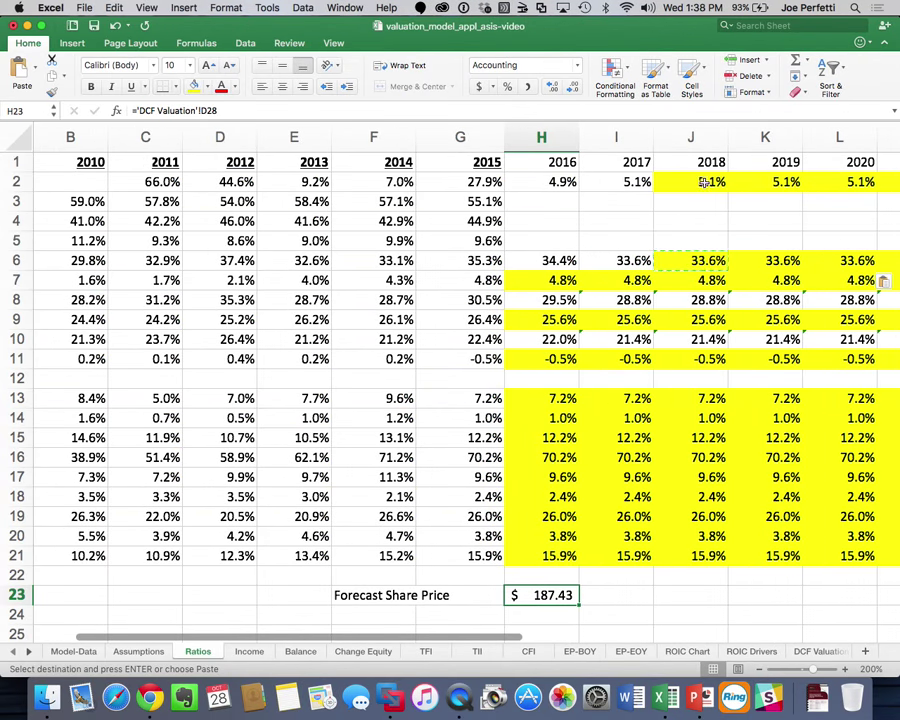
pyautogui.click(704, 181)
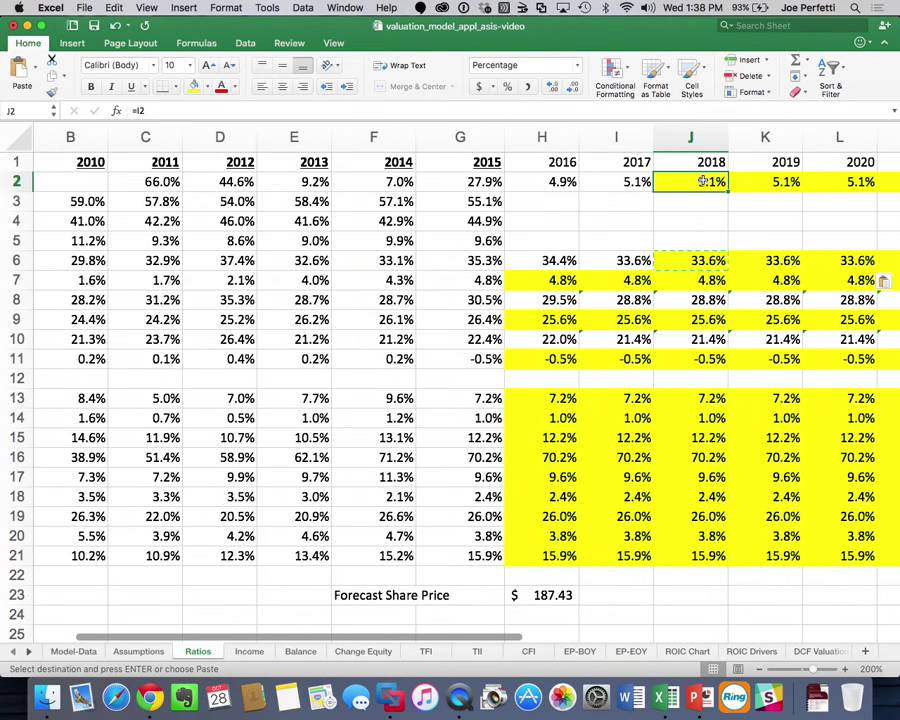
pyautogui.write('2')
pyautogui.press('Return')
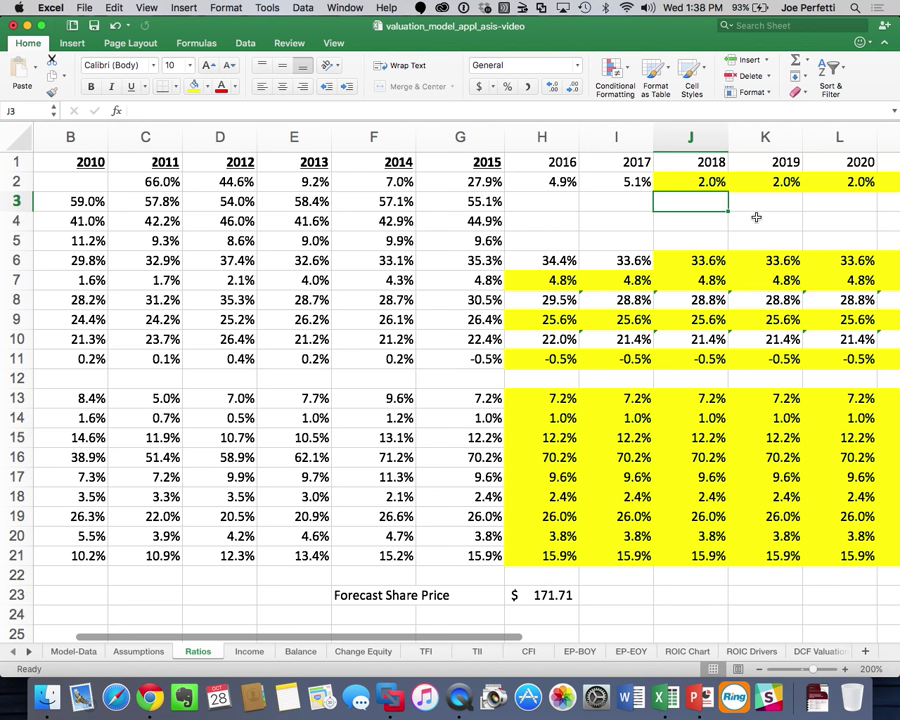
# Set the 2020 revenue growth rate to 1%
pyautogui.hscroll(3, 754, 215)
pyautogui.click(639, 183)
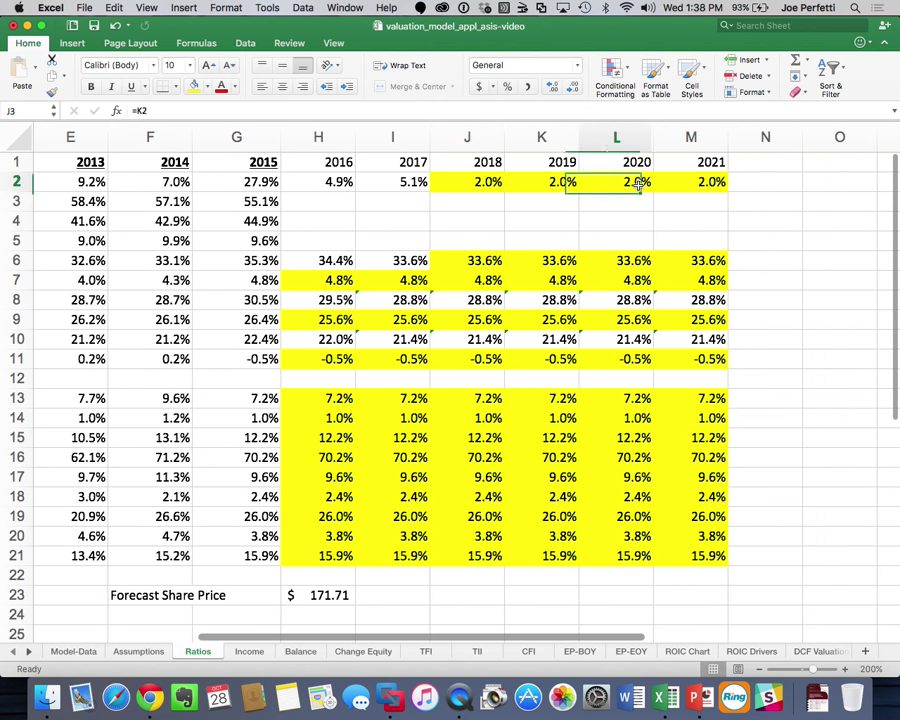
pyautogui.write('1')
pyautogui.press('Return')
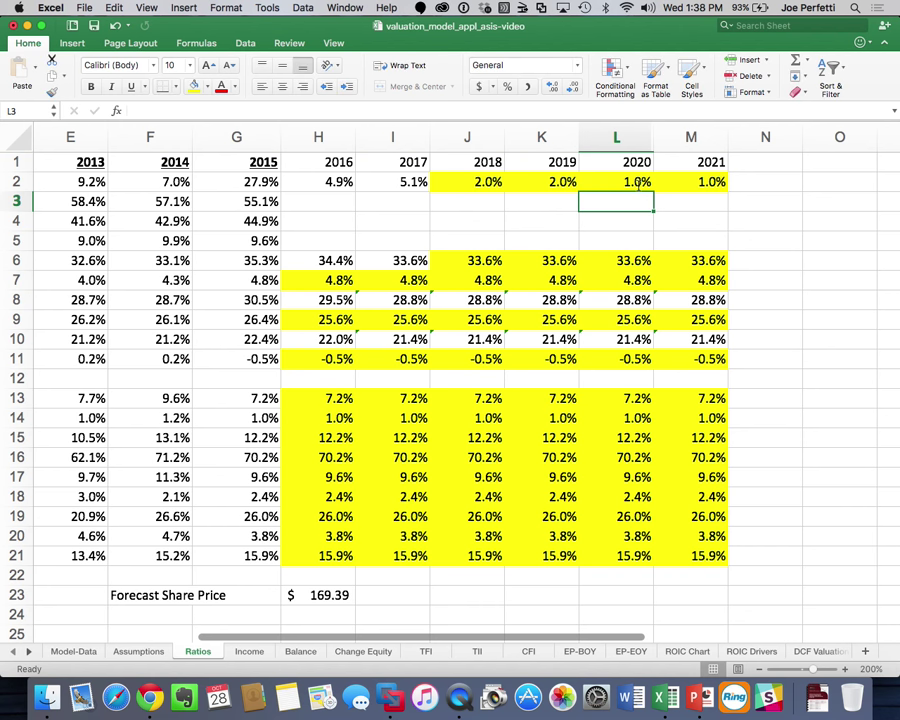
# Examine the 2018 EBITDA margin against the historical EBITDA margins from 2010 to 2015
pyautogui.click(489, 264)
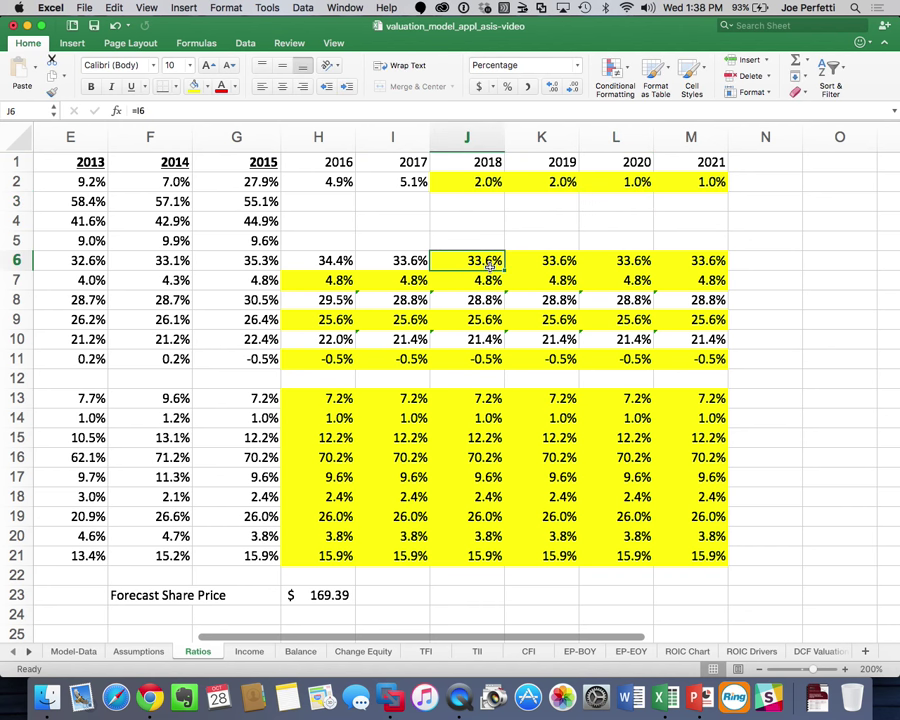
pyautogui.hscroll(-4, 332, 270)
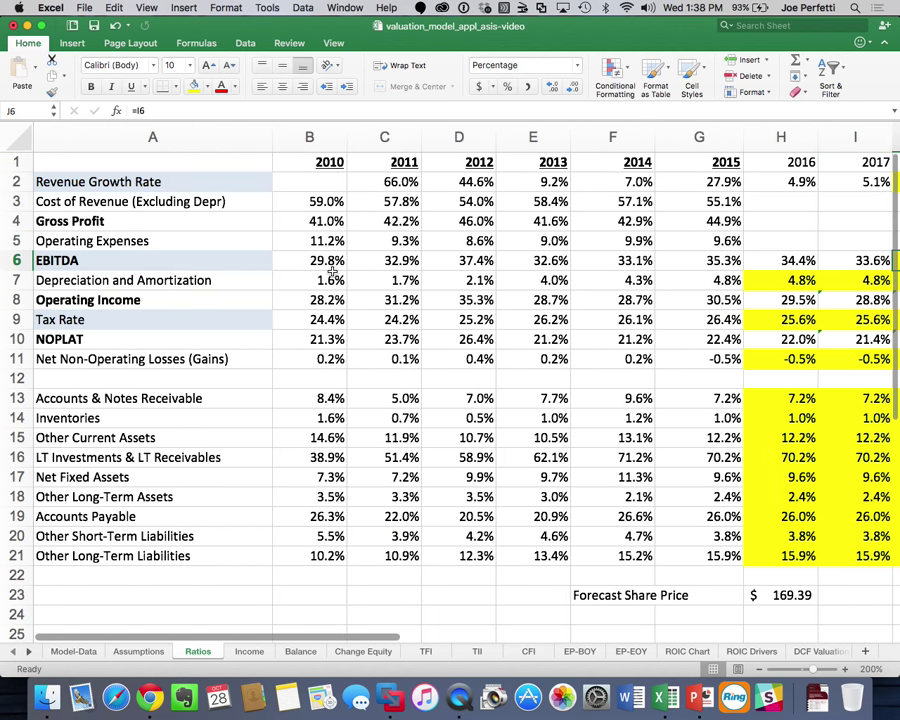
pyautogui.hscroll(3, 458, 288)
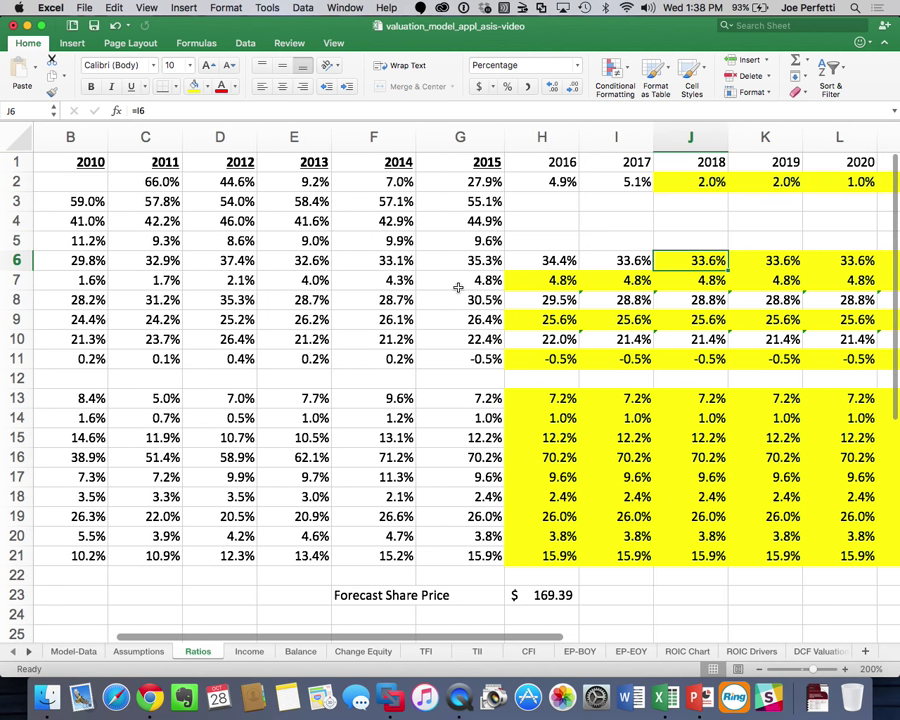
# Switch to Bloomberg, open Apple's Relative Valuation (RV) function and output the peer overview to Excel
pyautogui.press('super+Tab')
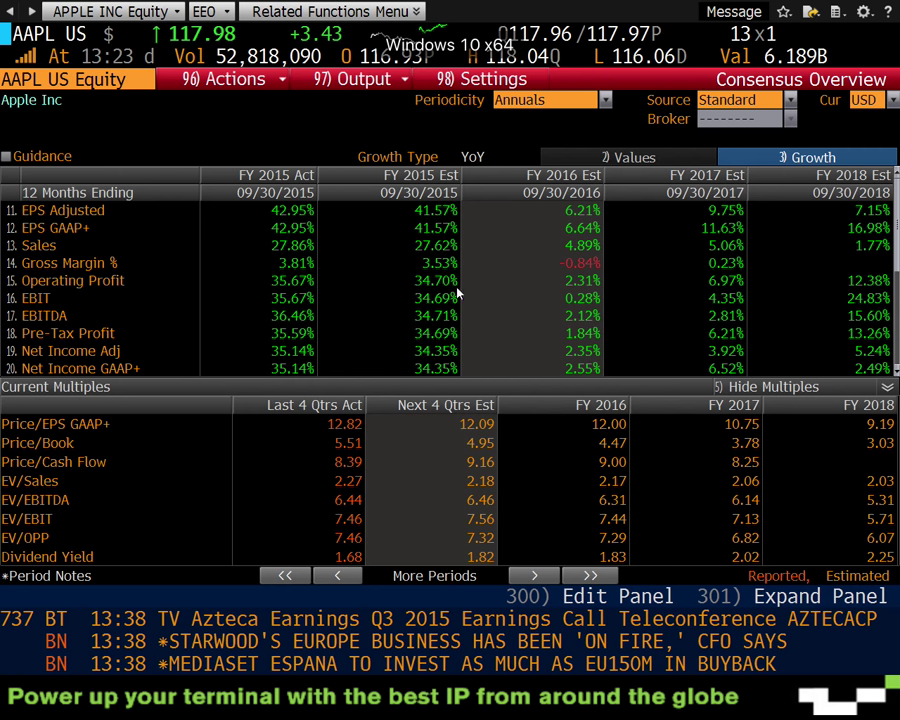
pyautogui.write('RV')
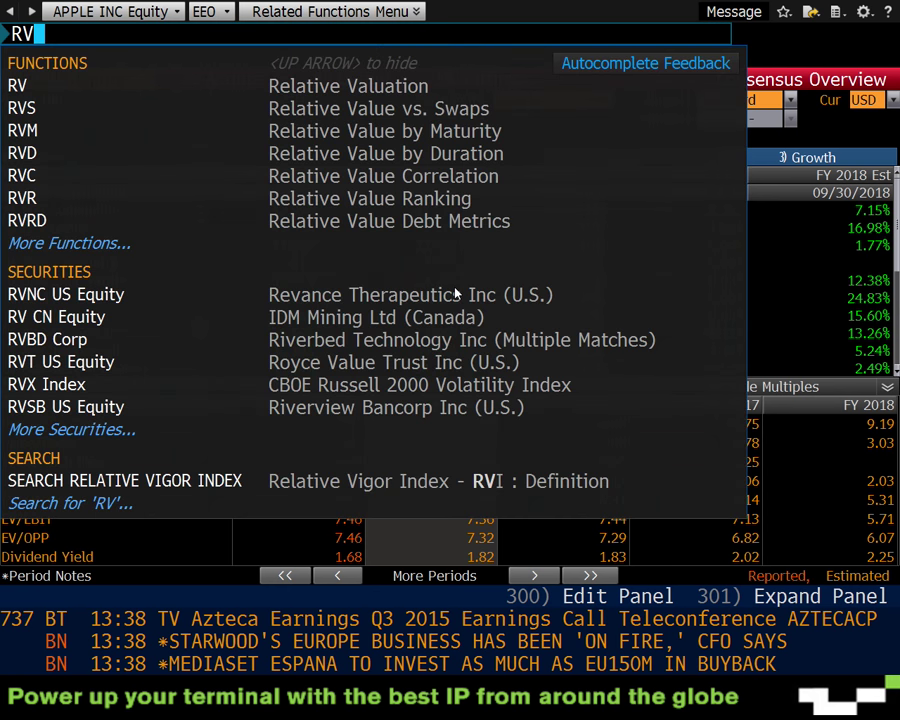
pyautogui.press('Return')
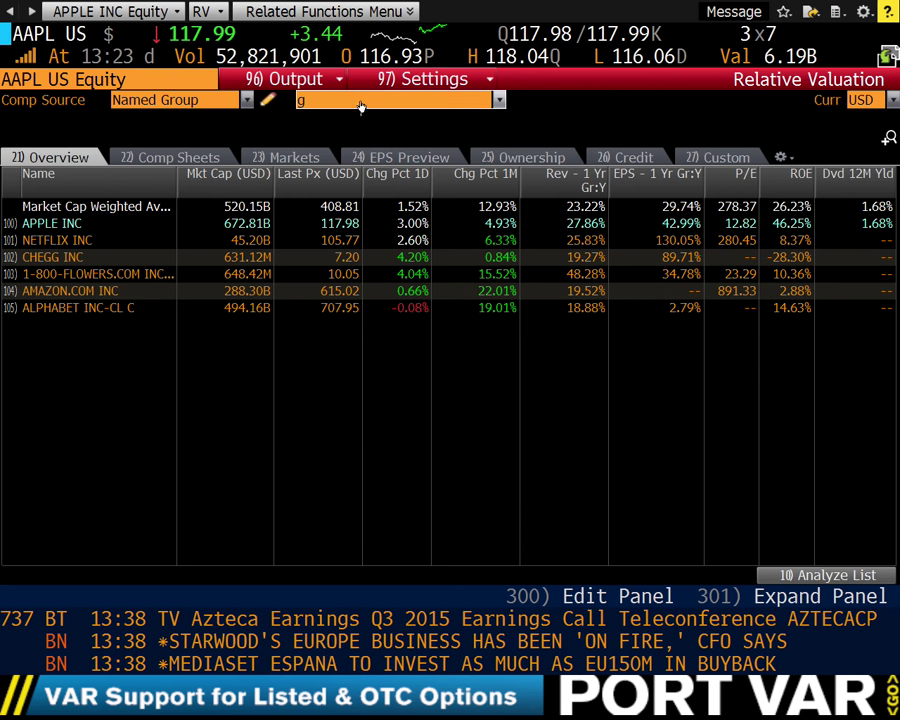
pyautogui.click(316, 81)
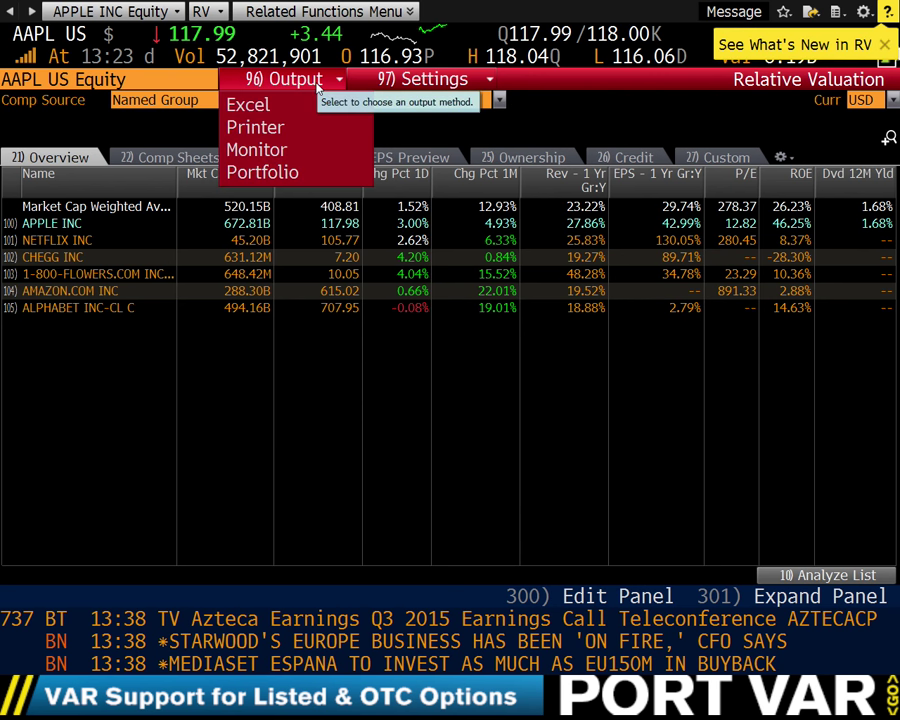
pyautogui.click(333, 113)
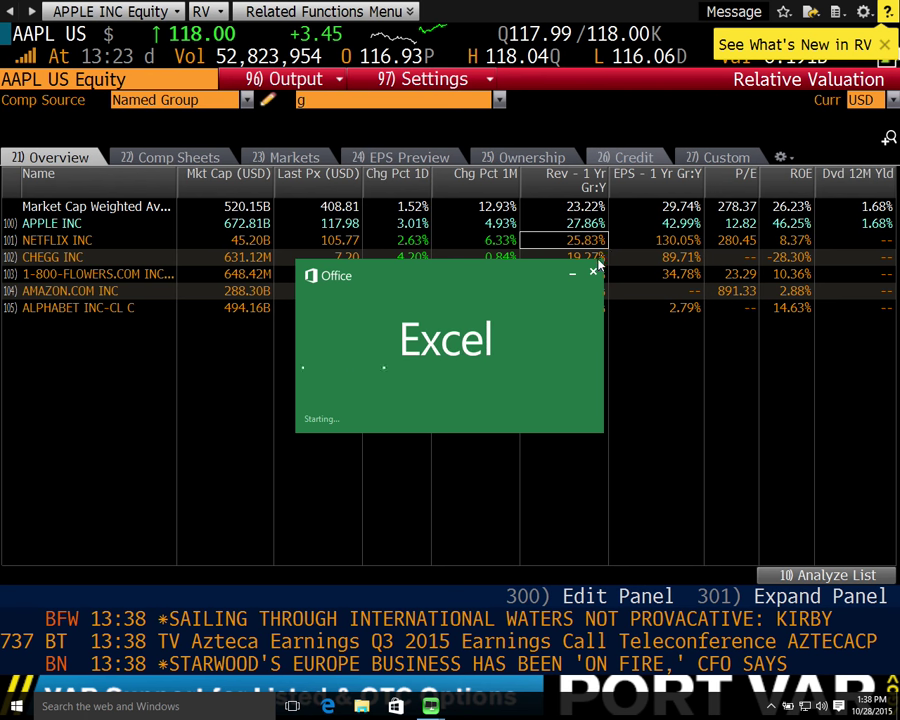
# Display the first custom 443 multiples template for the peer group, export it to Excel and open the exported file
pyautogui.click(722, 160)
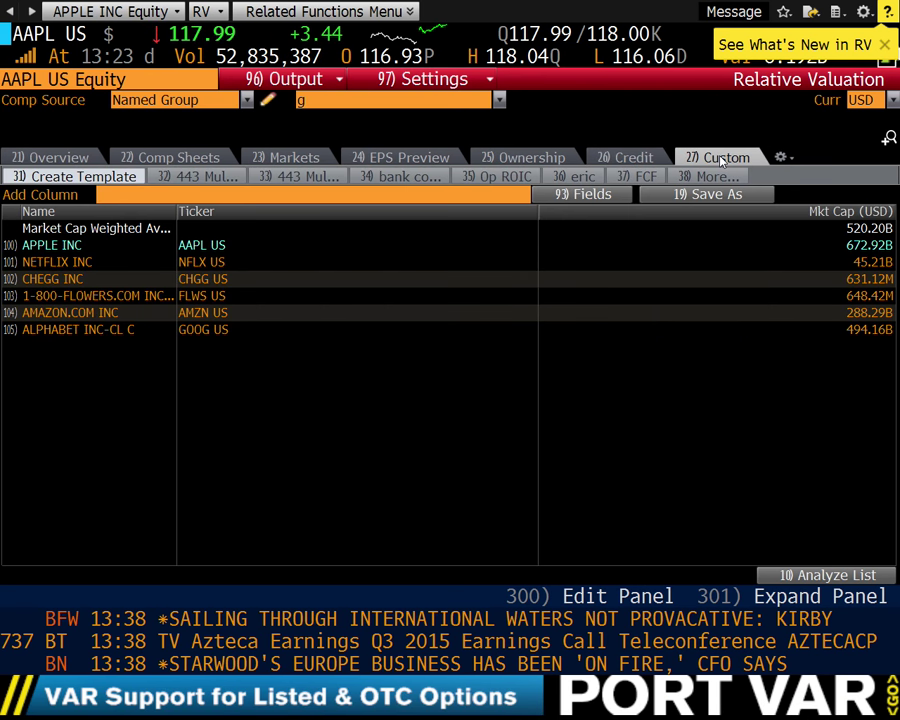
pyautogui.click(218, 176)
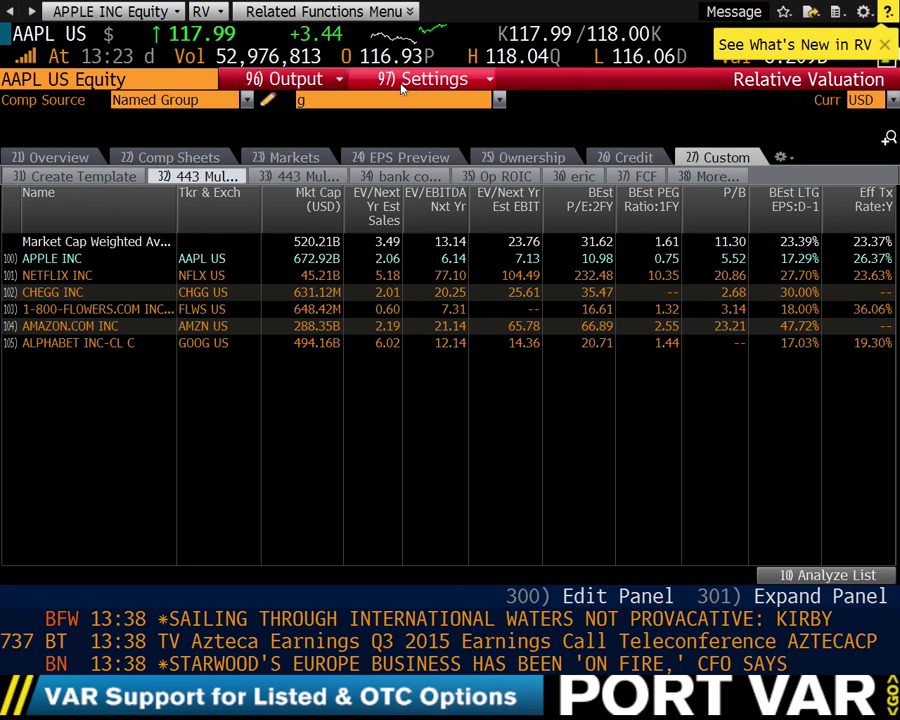
pyautogui.click(337, 82)
pyautogui.click(248, 104)
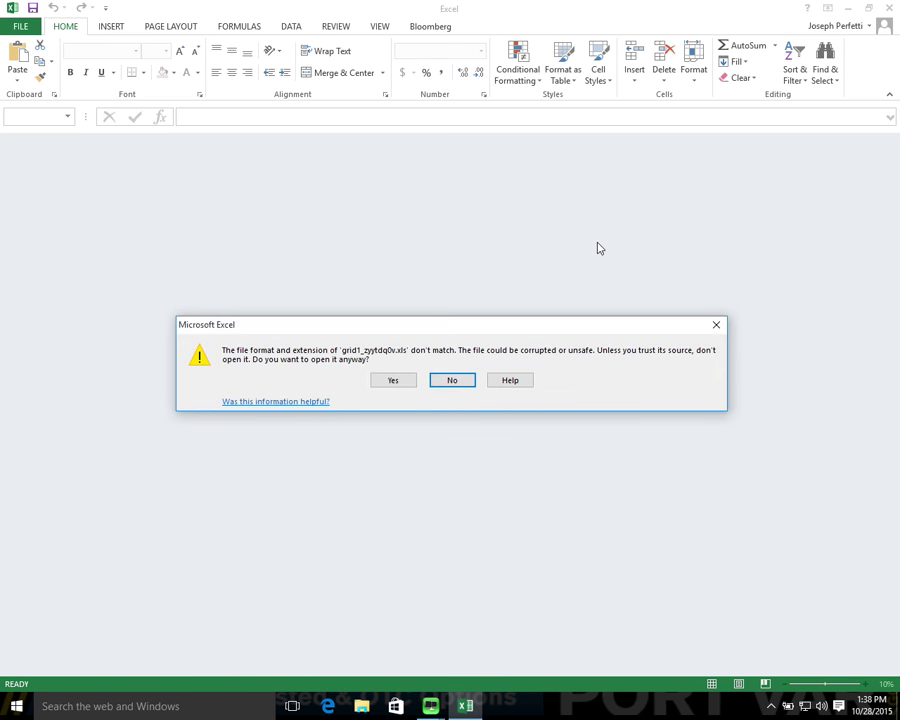
pyautogui.click(398, 380)
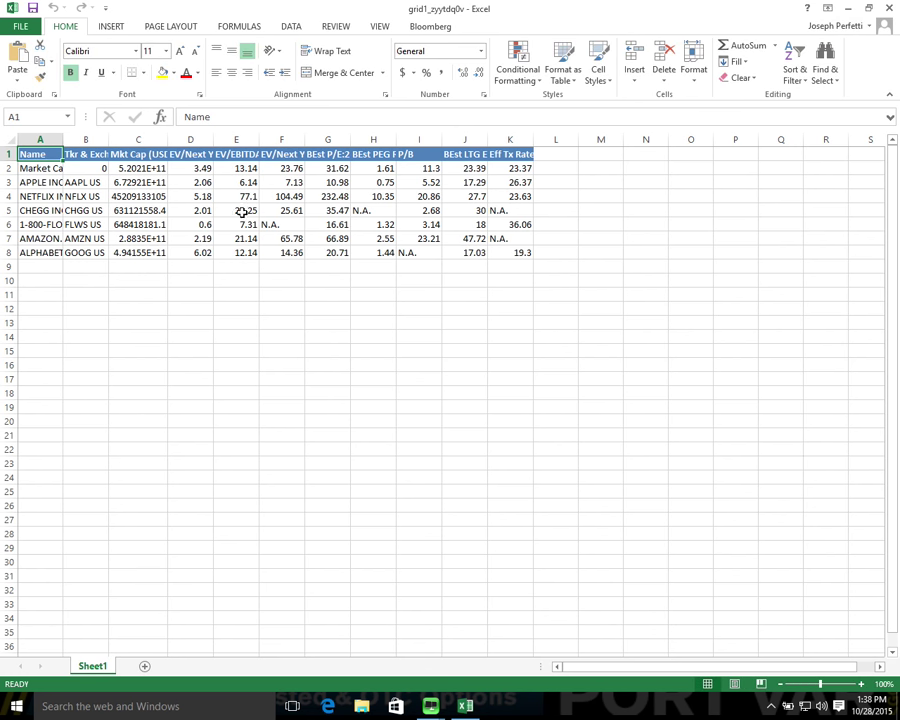
# Replace the market cap value in C2 of the exported grid with the formula =D2/F2
pyautogui.click(157, 167)
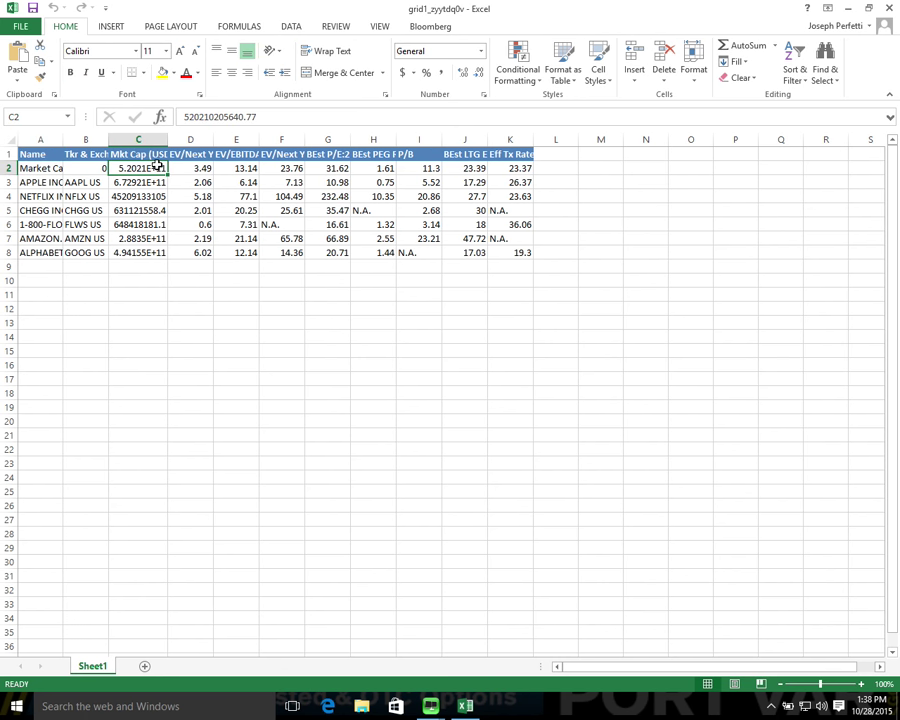
pyautogui.write('=')
pyautogui.press('Right')
pyautogui.write('/')
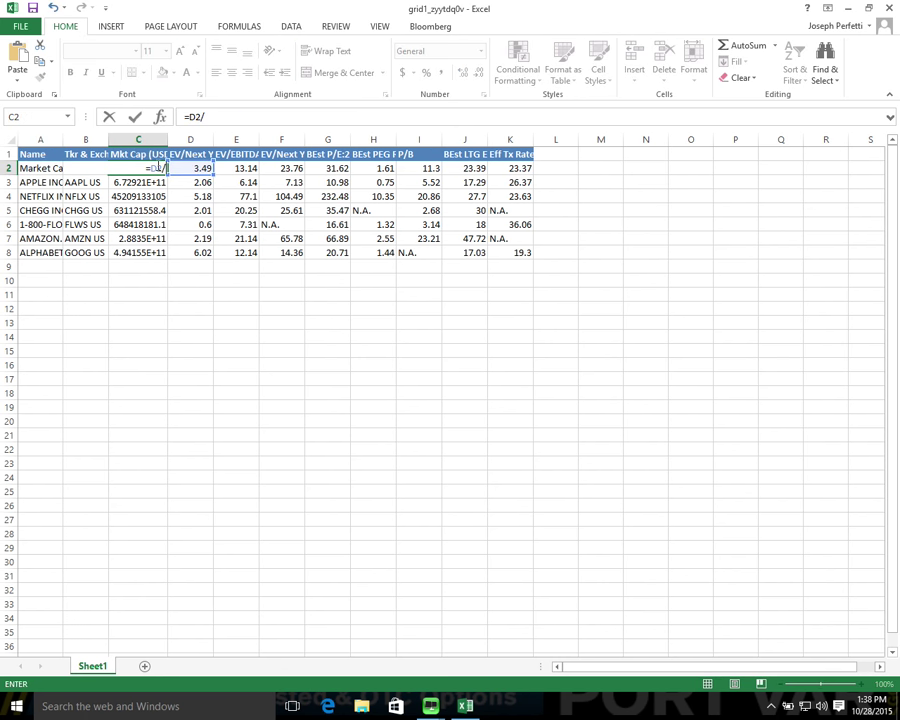
pyautogui.press('Right')
pyautogui.press('Right')
pyautogui.press('Right')
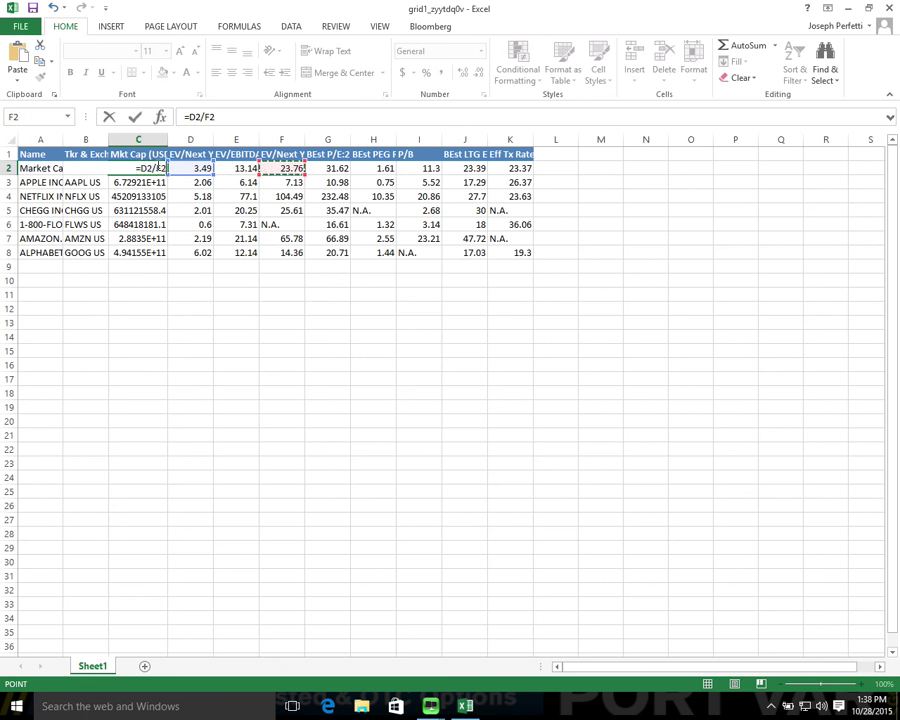
pyautogui.press('Return')
# Format the margin in C2 as a percentage with one decimal place
pyautogui.click(148, 167)
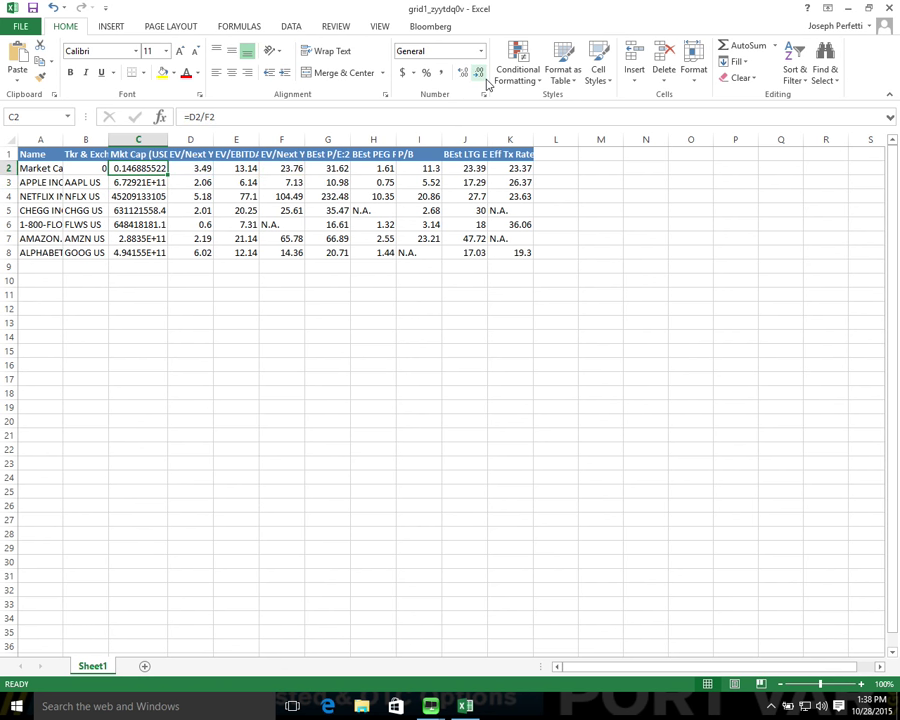
pyautogui.click(425, 73)
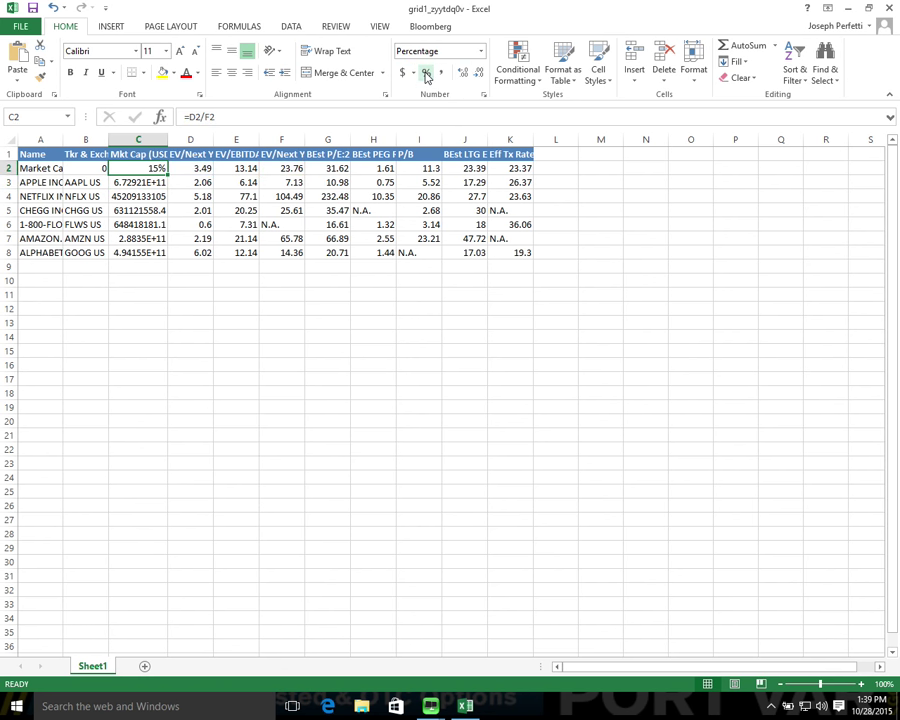
pyautogui.click(463, 72)
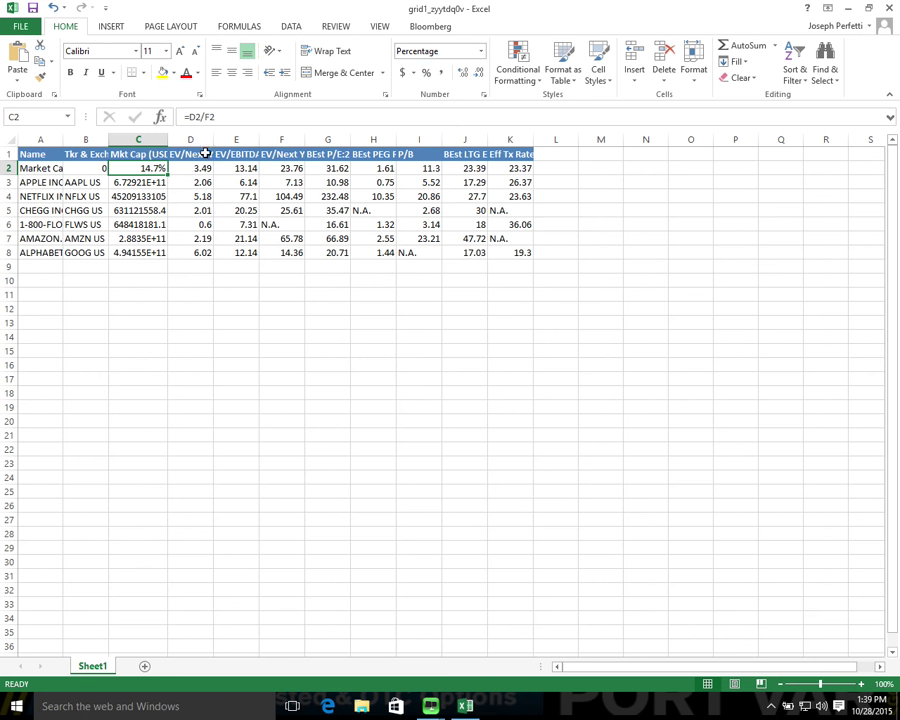
# Copy the margin formula from C2 down to the peer companies in C3:C8
pyautogui.hotkey('ctrl', 'c')
pyautogui.click(140, 182)
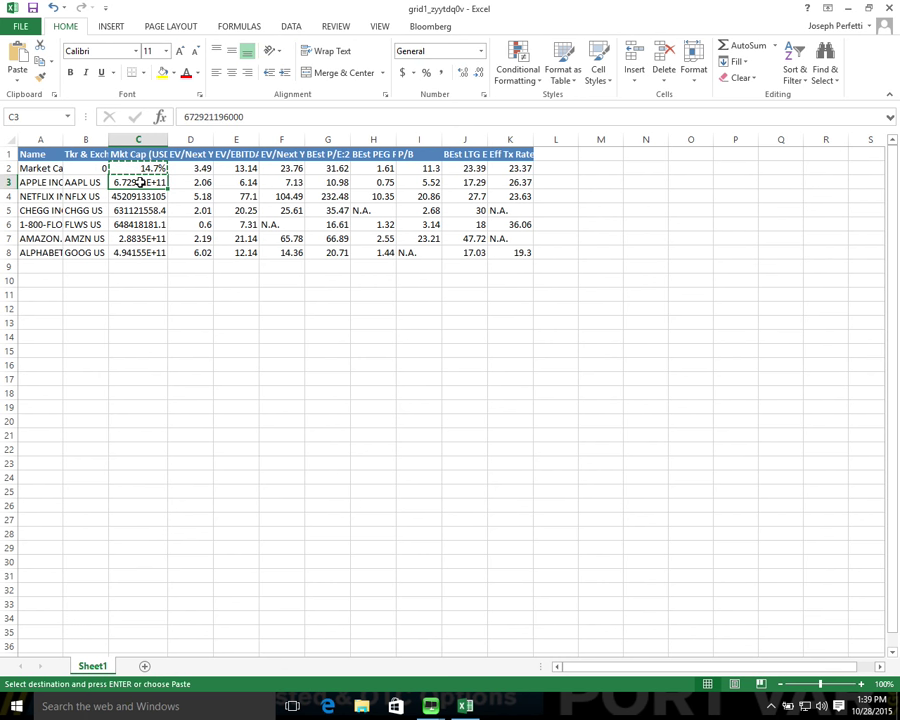
pyautogui.hotkey('ctrl', 'v')
pyautogui.moveTo(140, 196); pyautogui.dragTo(145, 252)
pyautogui.hotkey('ctrl', 'v')
# Switch back to the Apple valuation model and set the 2019 revenue growth rate on the Ratios sheet to 0%
pyautogui.press('super+Tab')
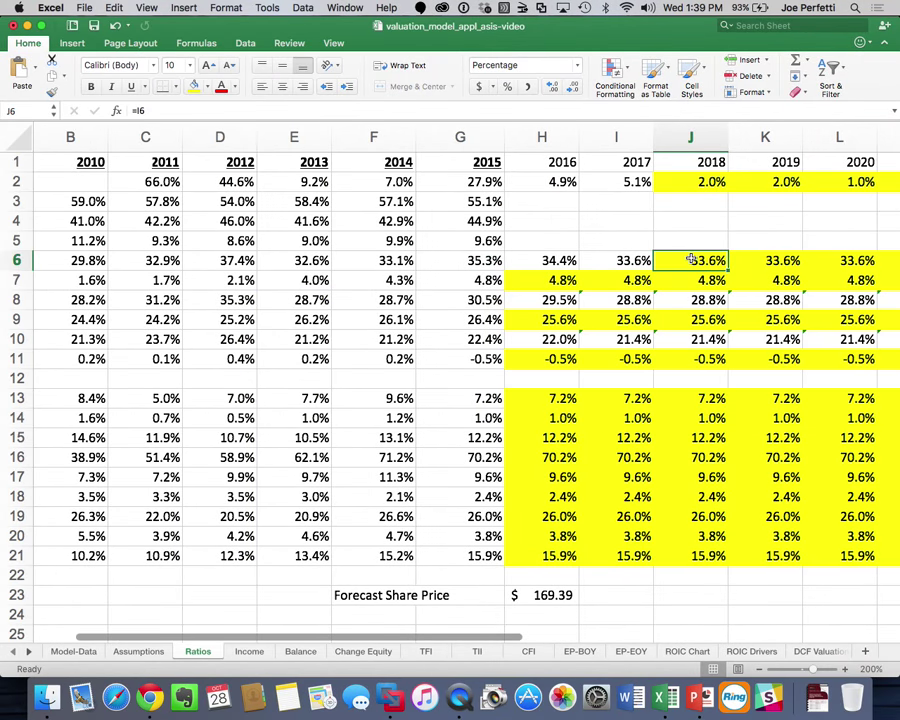
pyautogui.press('super+Tab')
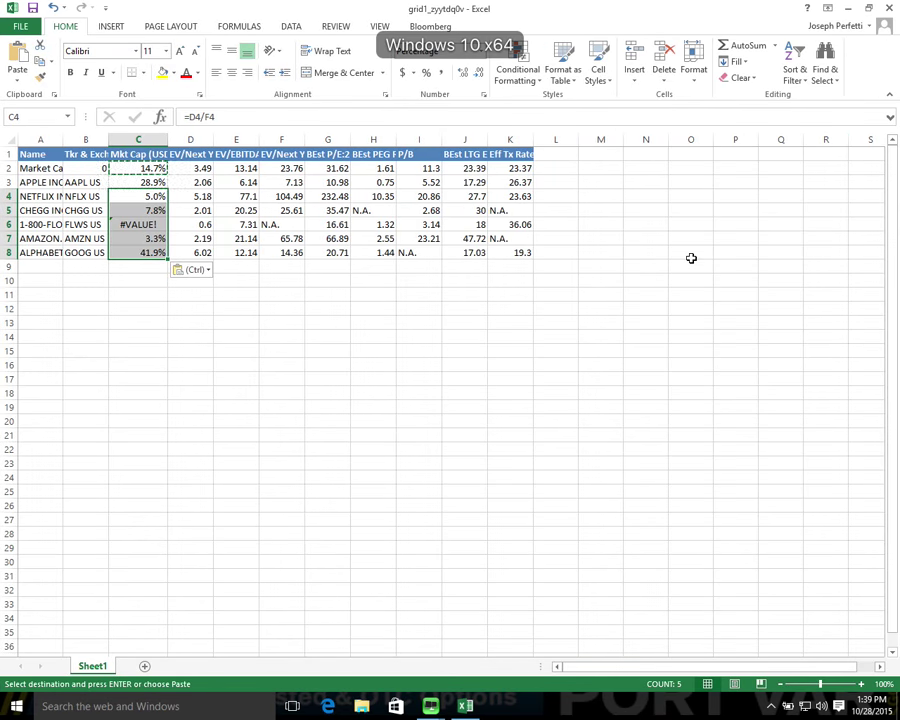
pyautogui.hotkey('ctrl', 'Left')
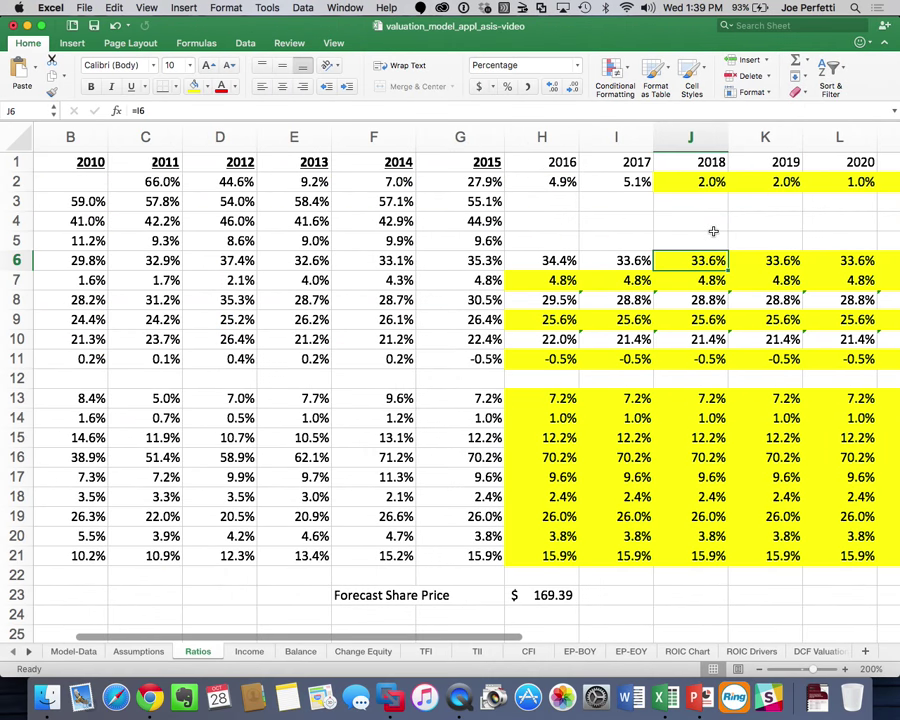
pyautogui.hscroll(3, 713, 231)
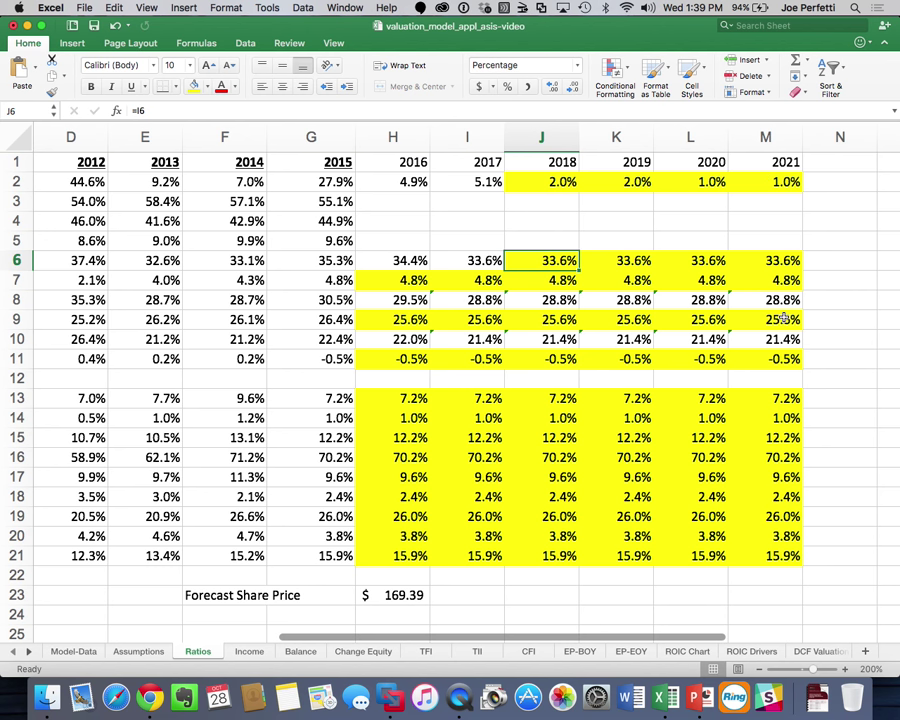
pyautogui.click(561, 183)
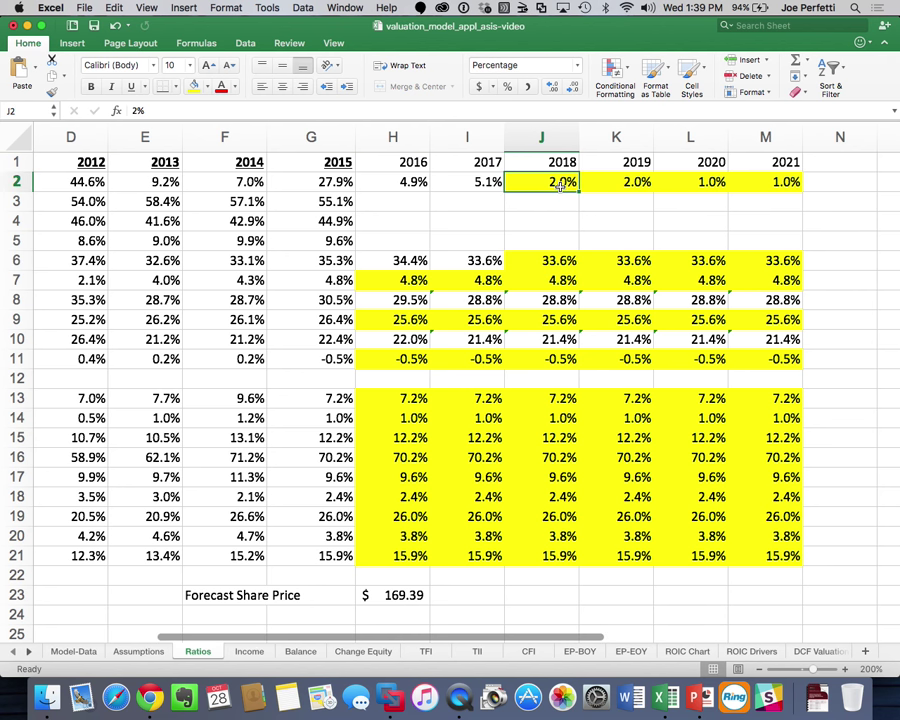
pyautogui.press('Right')
pyautogui.write('0')
pyautogui.press('Return')
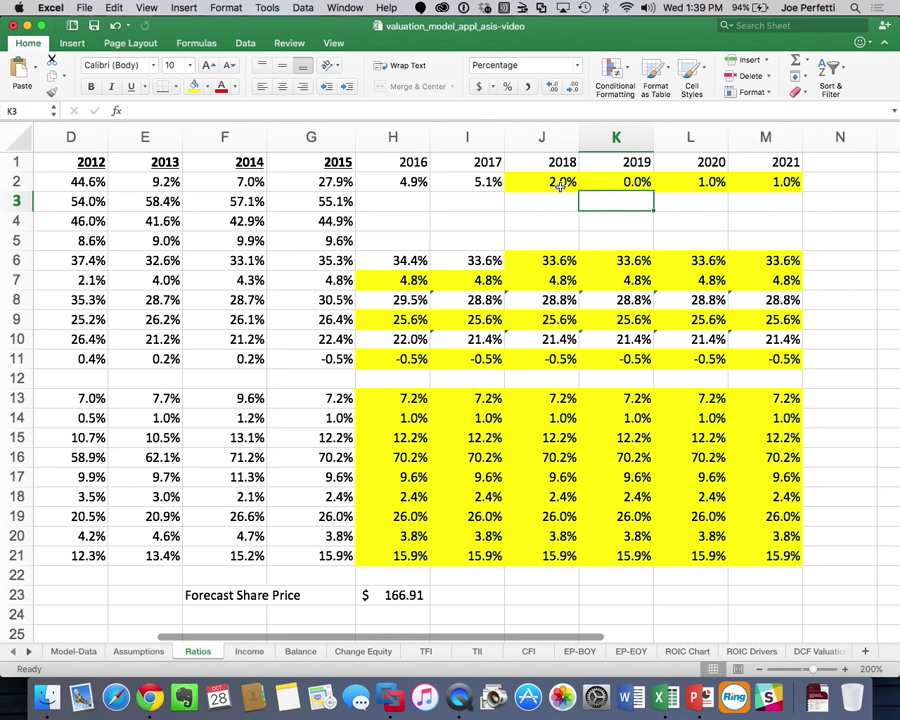
# Set the 2020 revenue growth rate to -2%
pyautogui.press('Up')
pyautogui.press('Right')
pyautogui.write('-2')
pyautogui.press('Return')
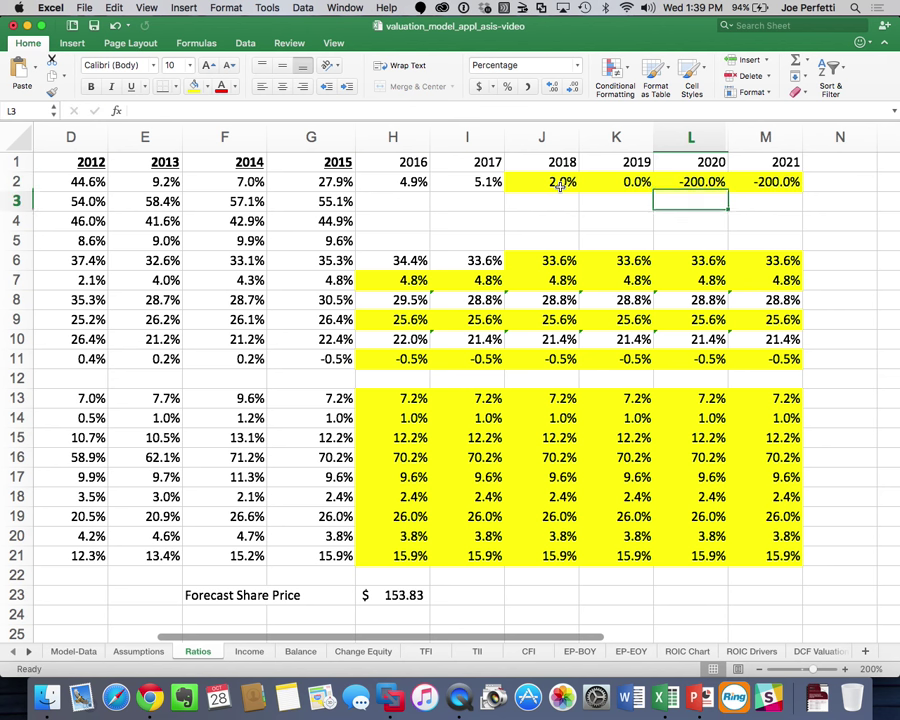
pyautogui.press('Right')
pyautogui.press('Up')
pyautogui.press('Left')
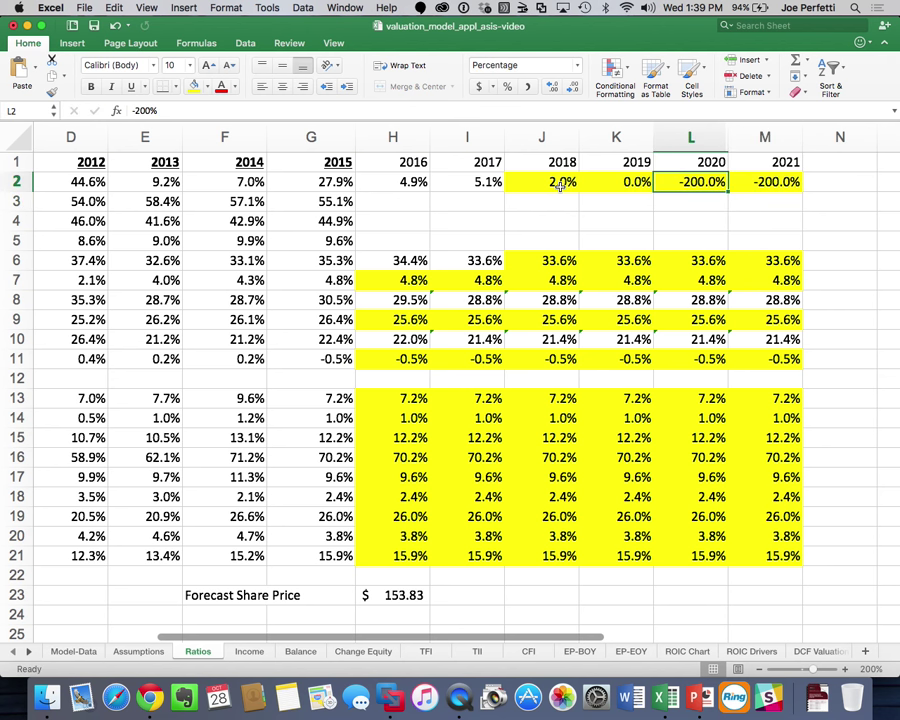
pyautogui.write('-.02')
pyautogui.press('Return')
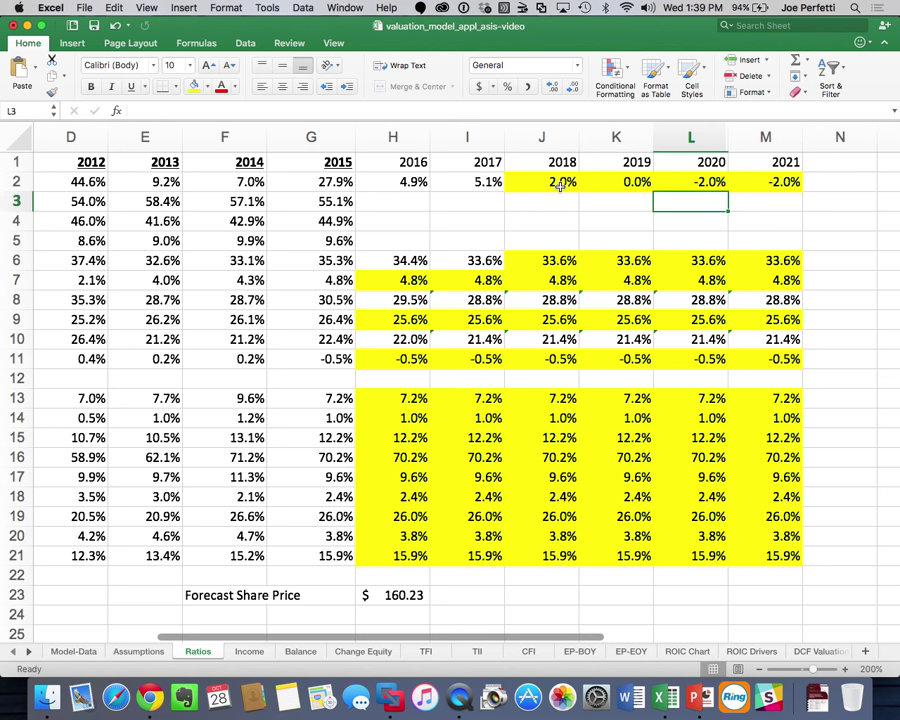
# Set CV g on the Assumptions sheet to 0% and check the Forecast Share Price on the Ratios sheet
pyautogui.click(138, 651)
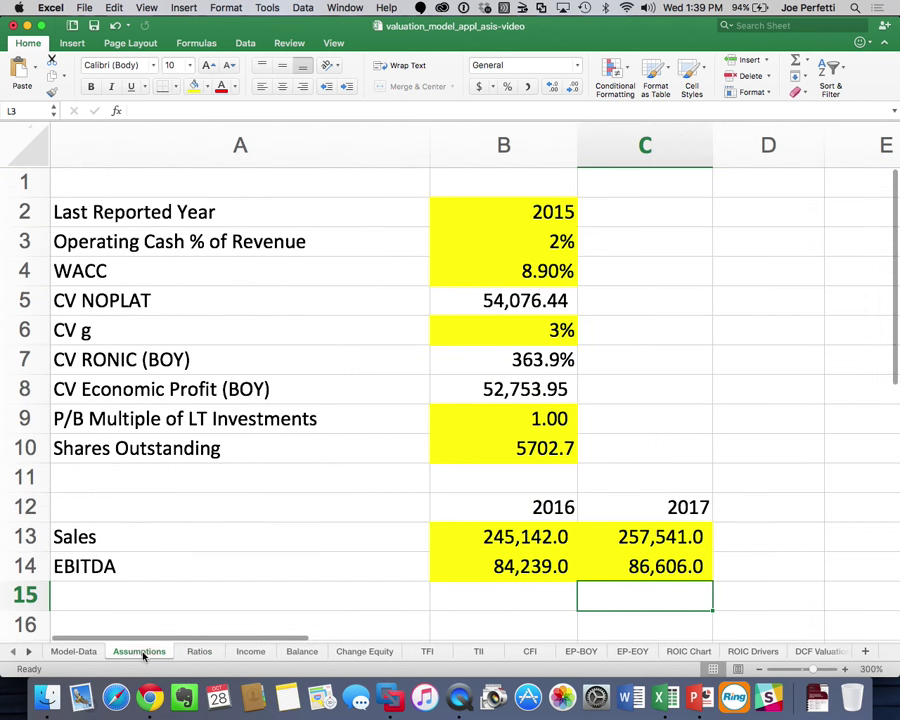
pyautogui.click(512, 331)
pyautogui.write('1')
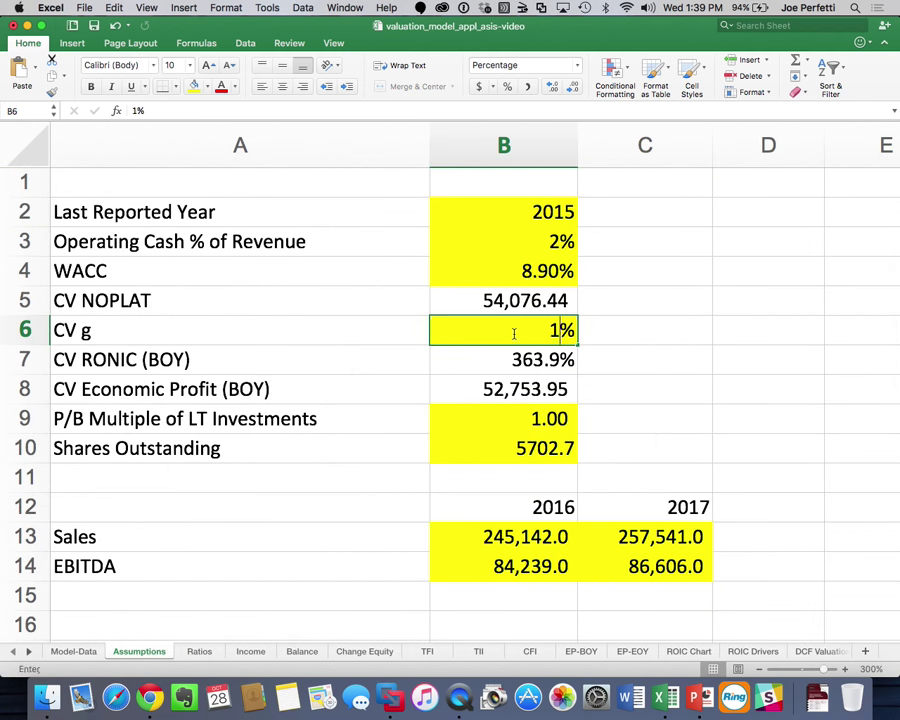
pyautogui.press('Return')
pyautogui.click(514, 333)
pyautogui.write('0')
pyautogui.press('Return')
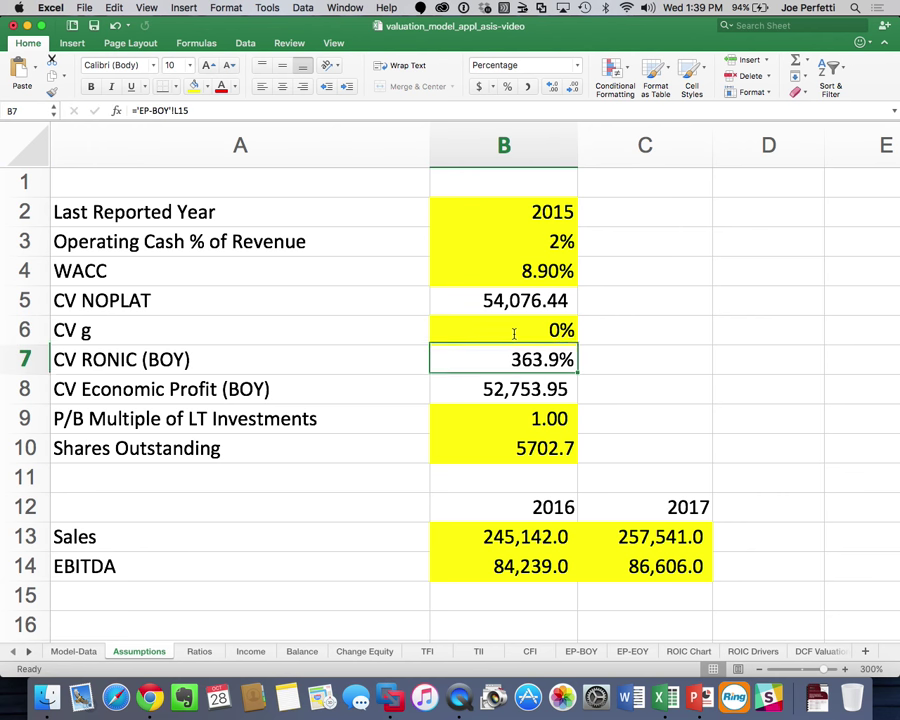
pyautogui.click(199, 651)
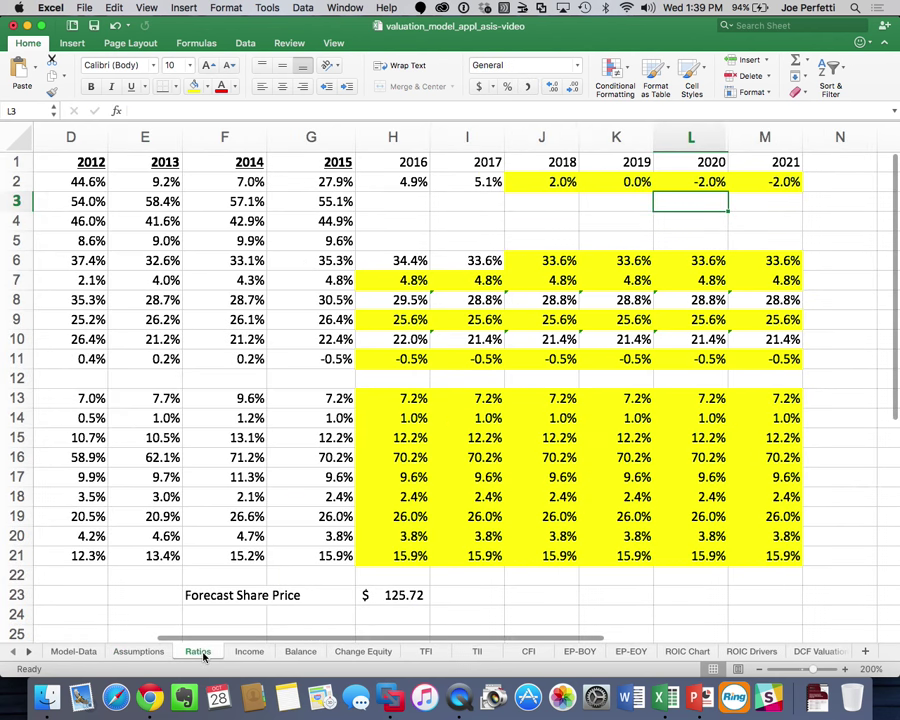
pyautogui.click(406, 598)
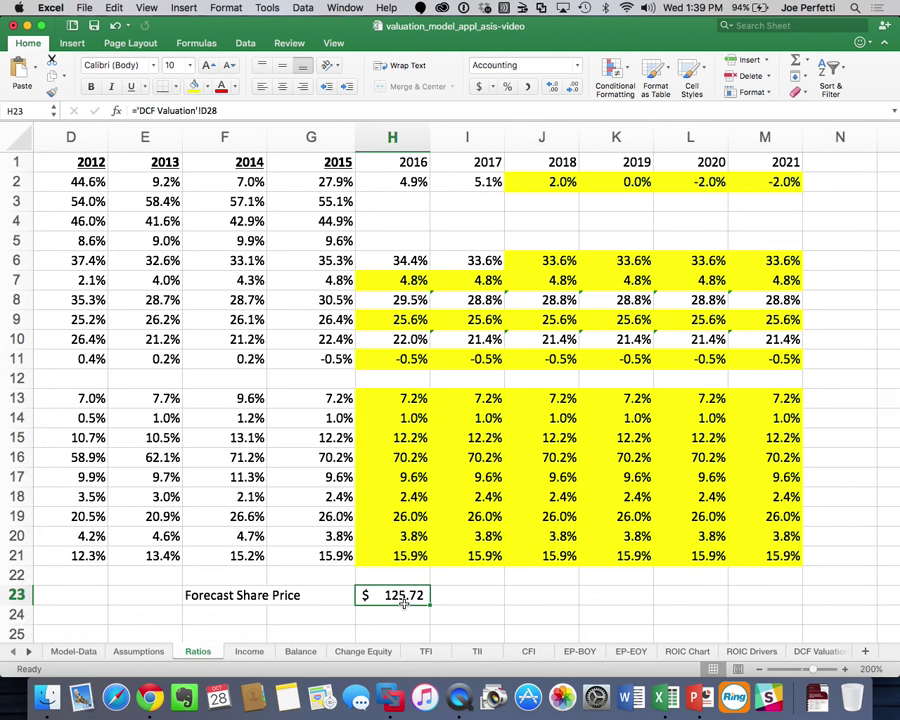
# Set the revenue growth rate to -3% for 2020 and -5% for 2021
pyautogui.click(704, 181)
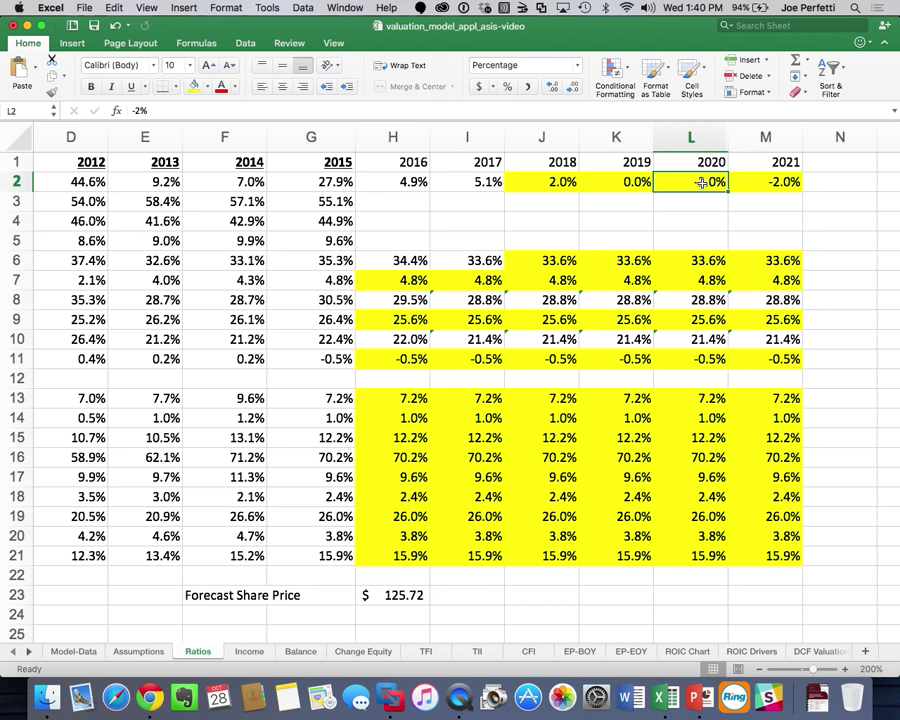
pyautogui.write('-3%')
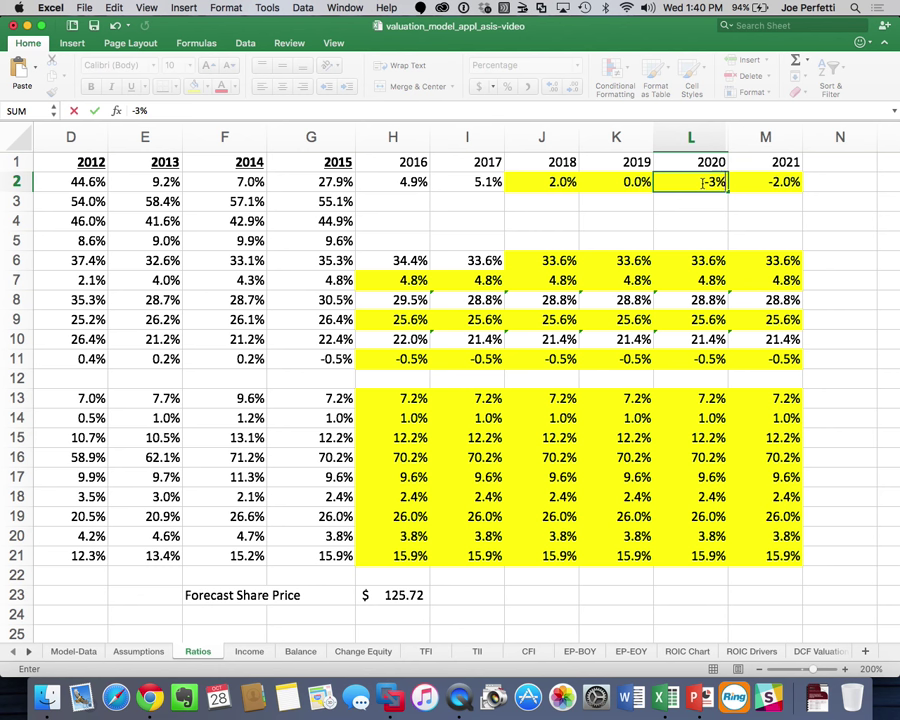
pyautogui.press('Return')
pyautogui.press('Right')
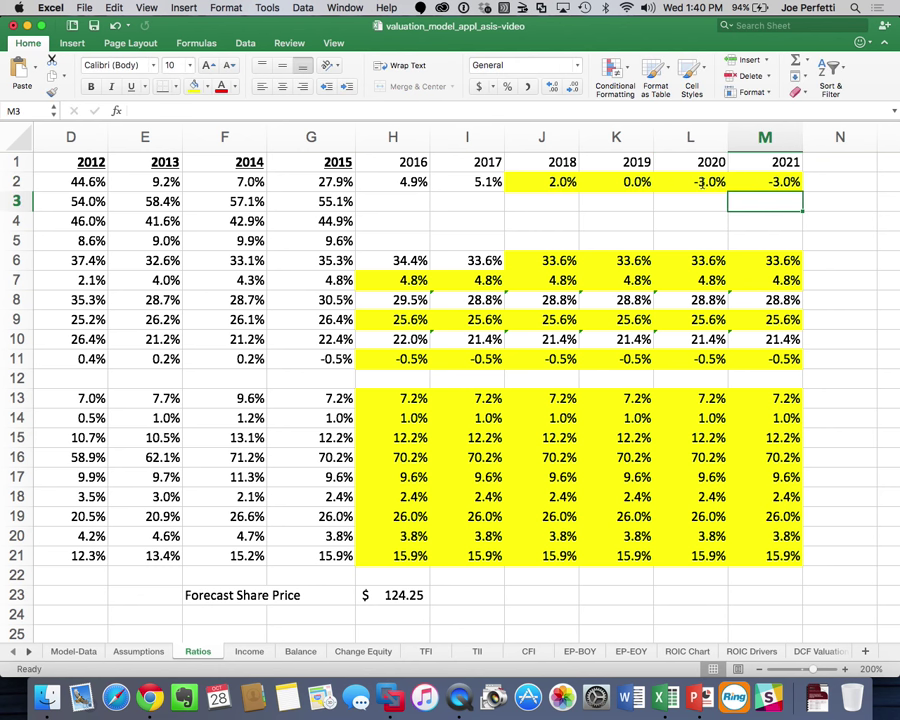
pyautogui.press('Up')
pyautogui.write('-5%')
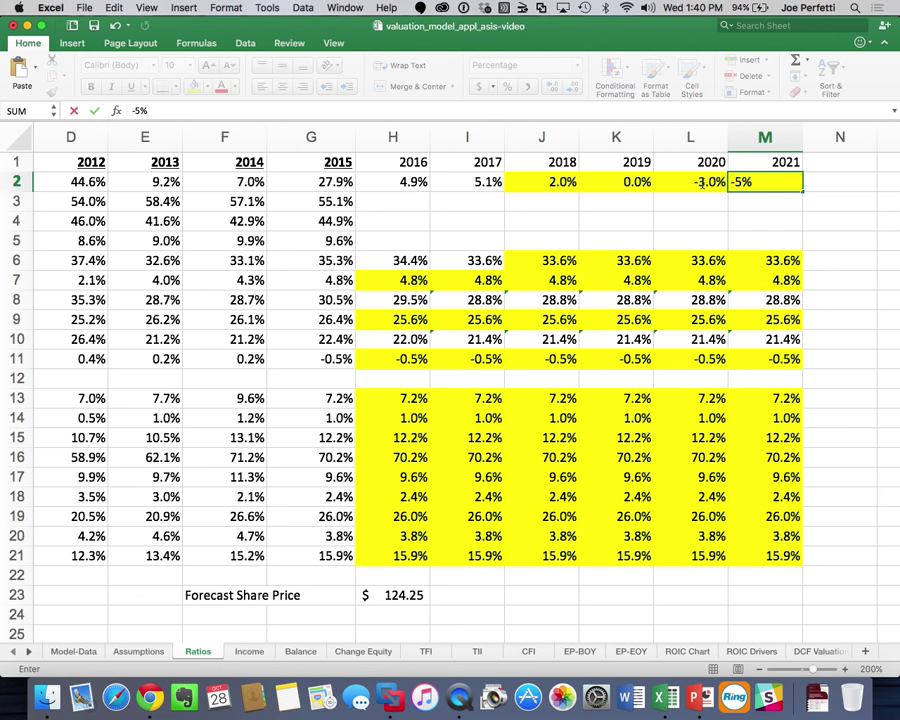
pyautogui.press('Return')
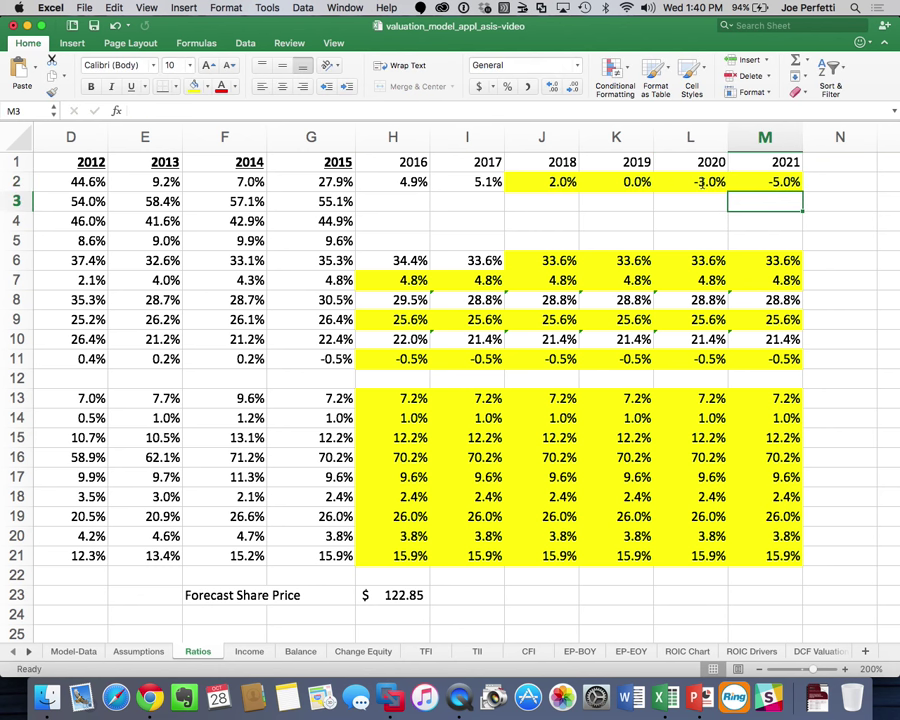
# Set CV g on the Assumptions sheet to -1% and return to the Ratios sheet to check the Forecast Share Price
pyautogui.click(150, 653)
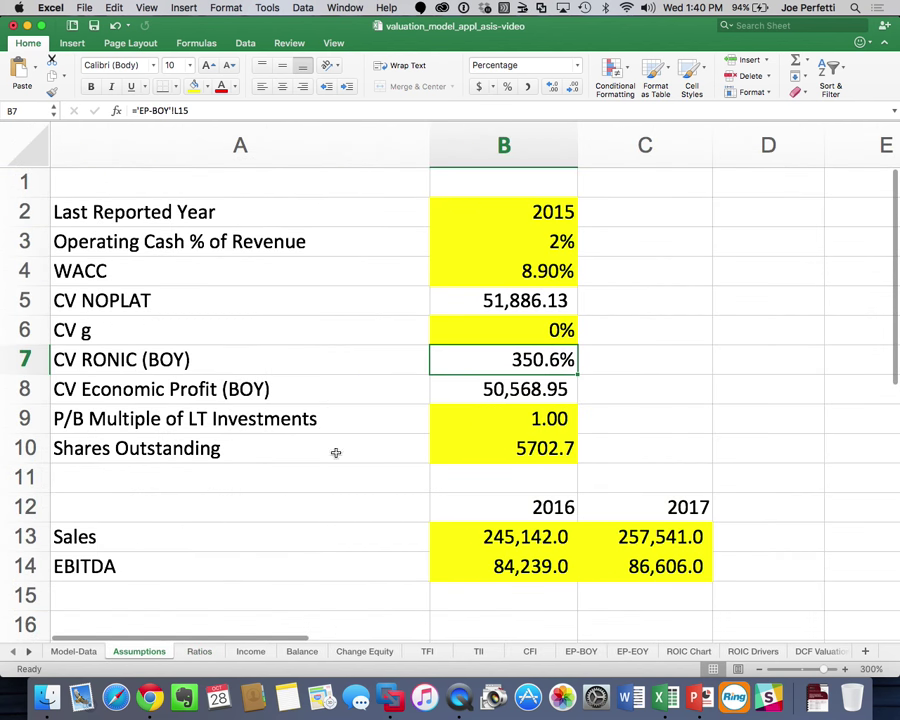
pyautogui.click(526, 336)
pyautogui.write('-1%')
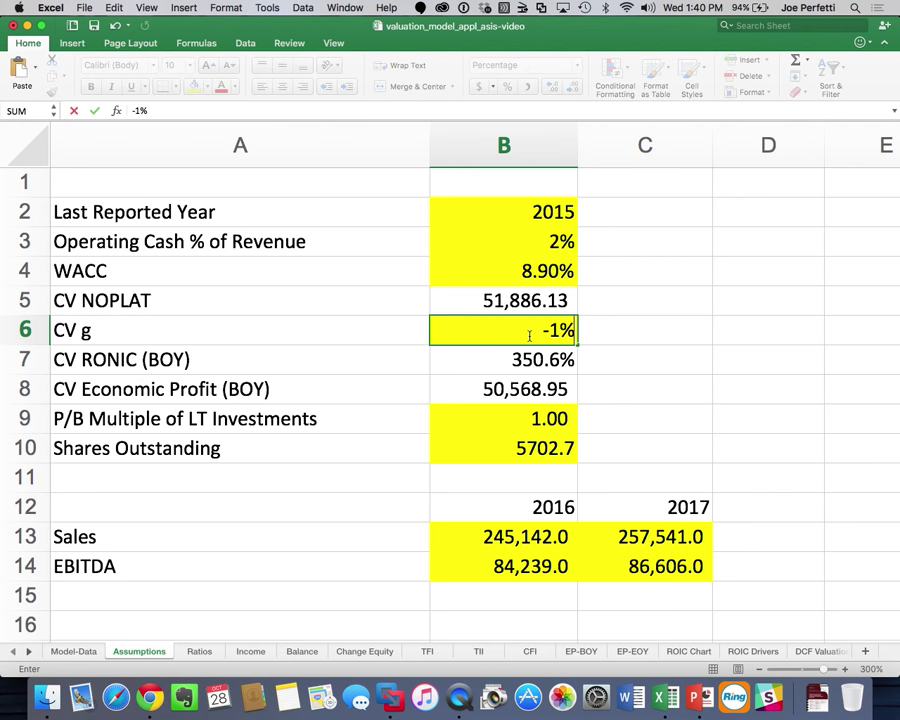
pyautogui.press('Return')
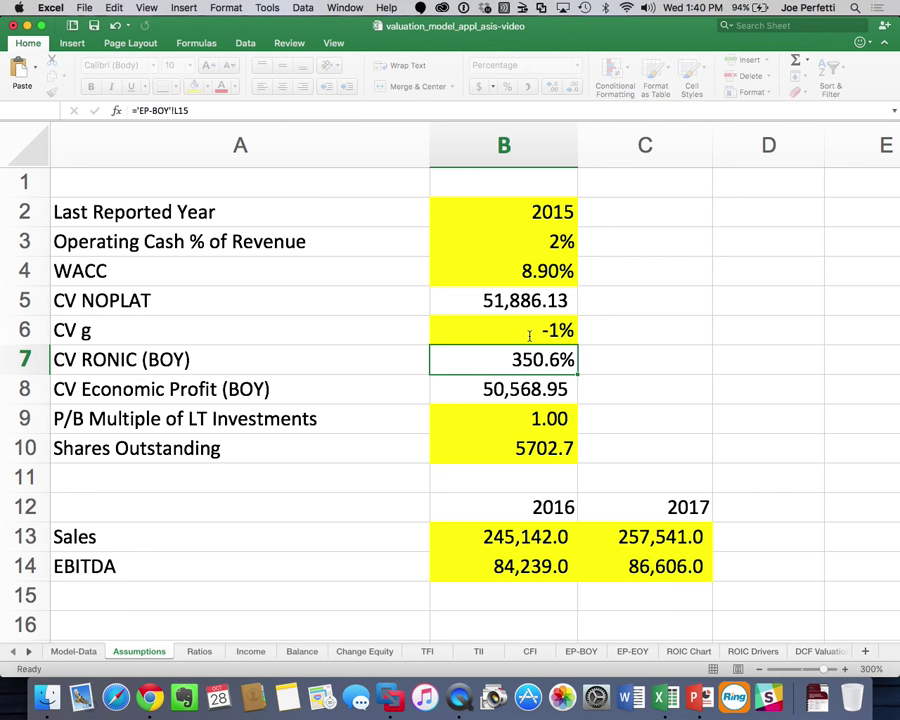
pyautogui.click(198, 651)
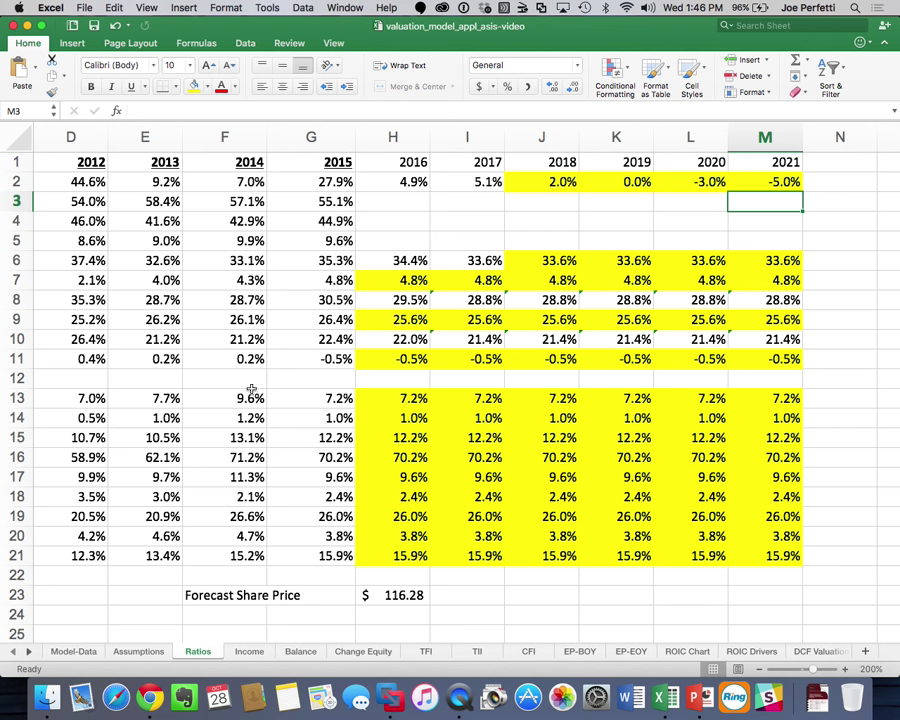
# Quit QuickTime Player and name the unsaved screen recording "Oct 28 BMGT 443 - Multiples and New Valuation" for saving to the Desktop
pyautogui.click(458, 697)
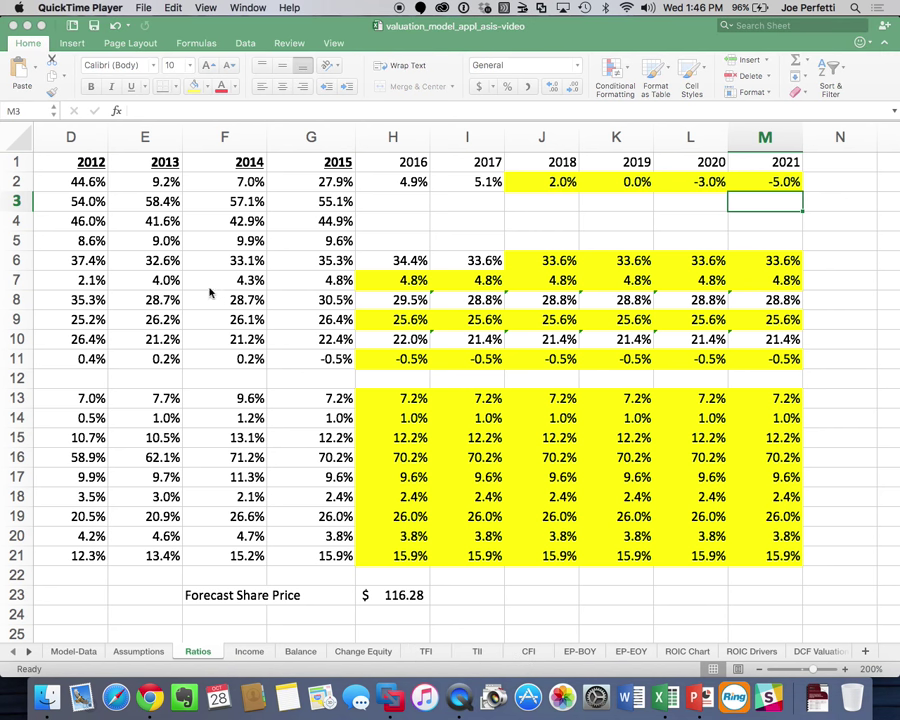
pyautogui.click(80, 8)
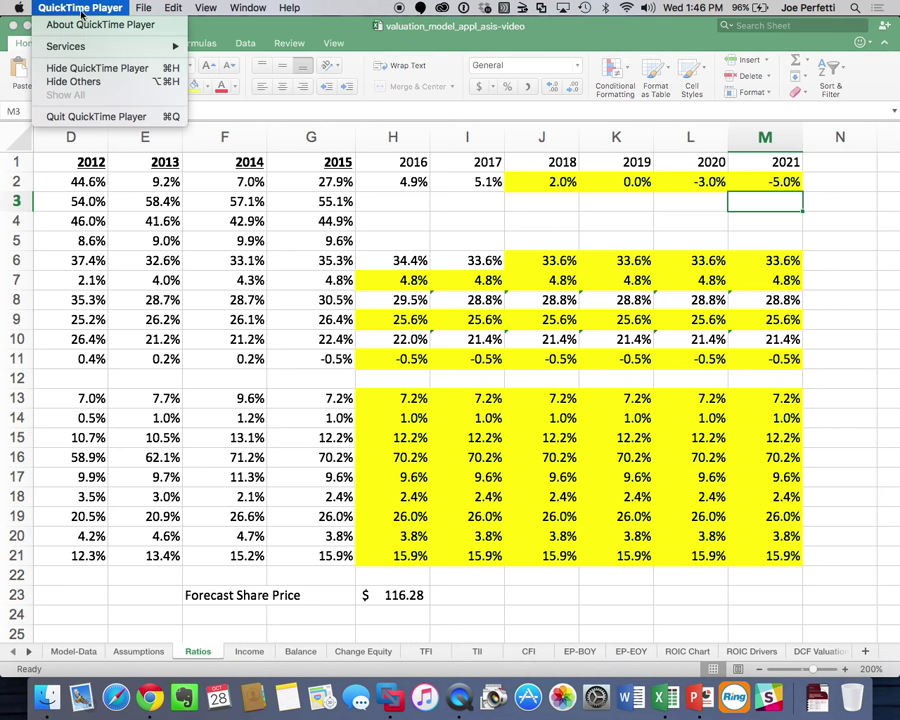
pyautogui.click(134, 117)
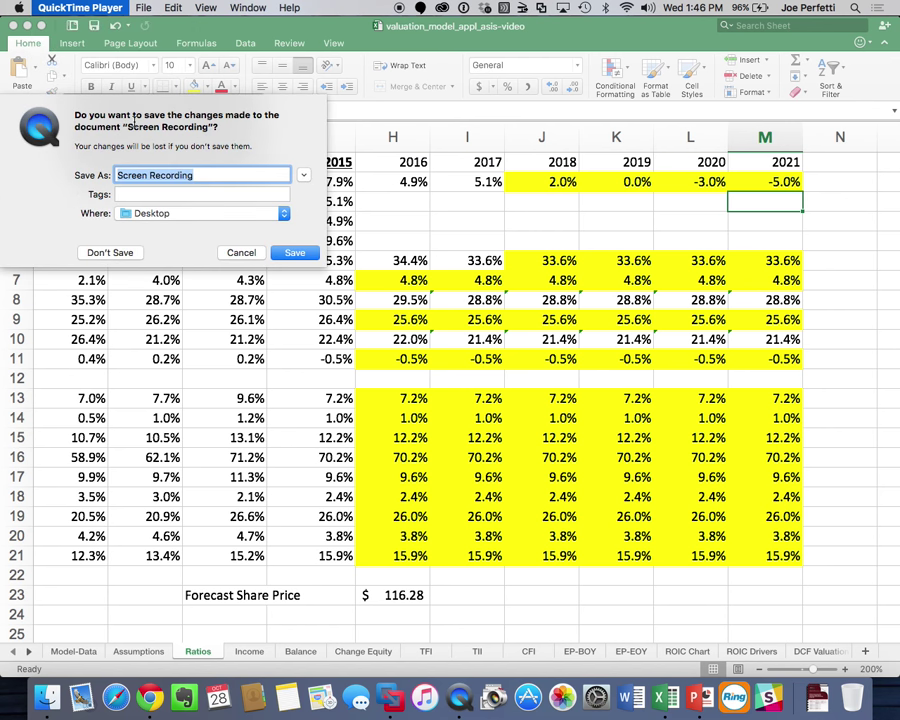
pyautogui.write('Oct 2')
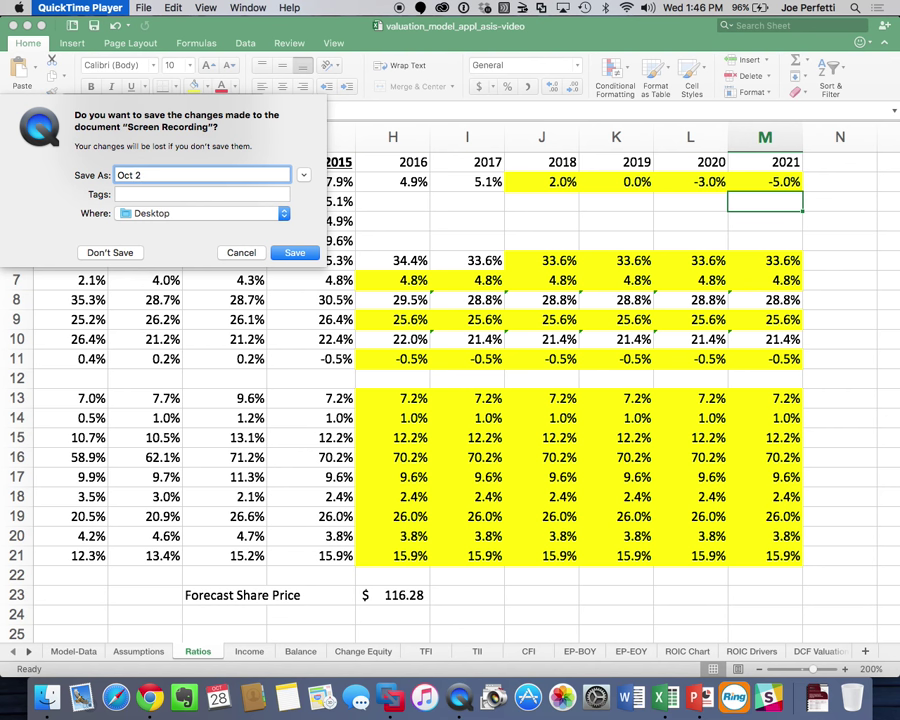
pyautogui.write('8 BM')
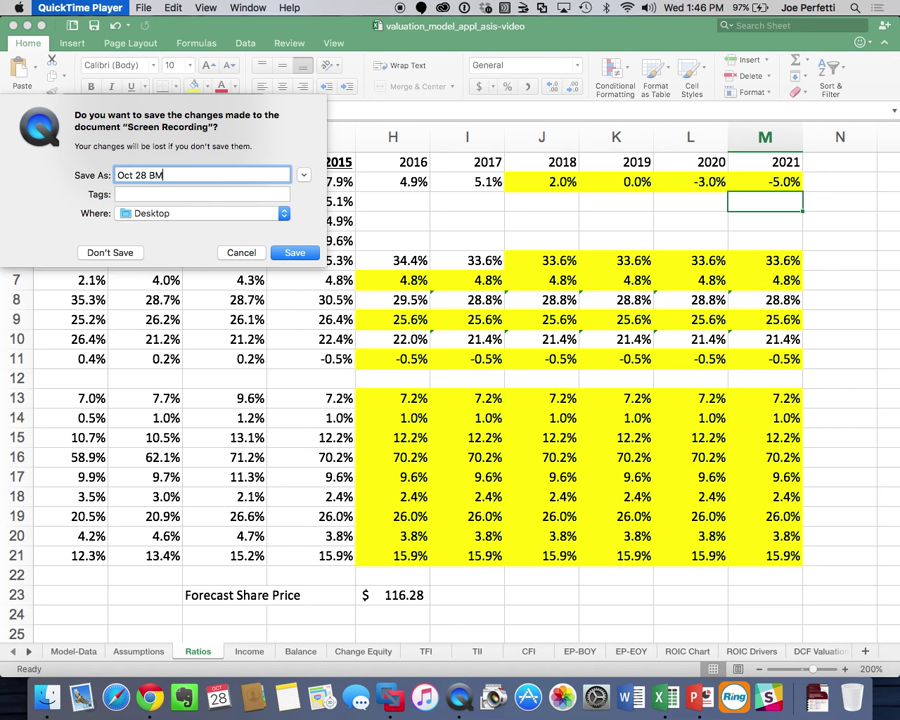
pyautogui.write('GT 443 - Multiples and')
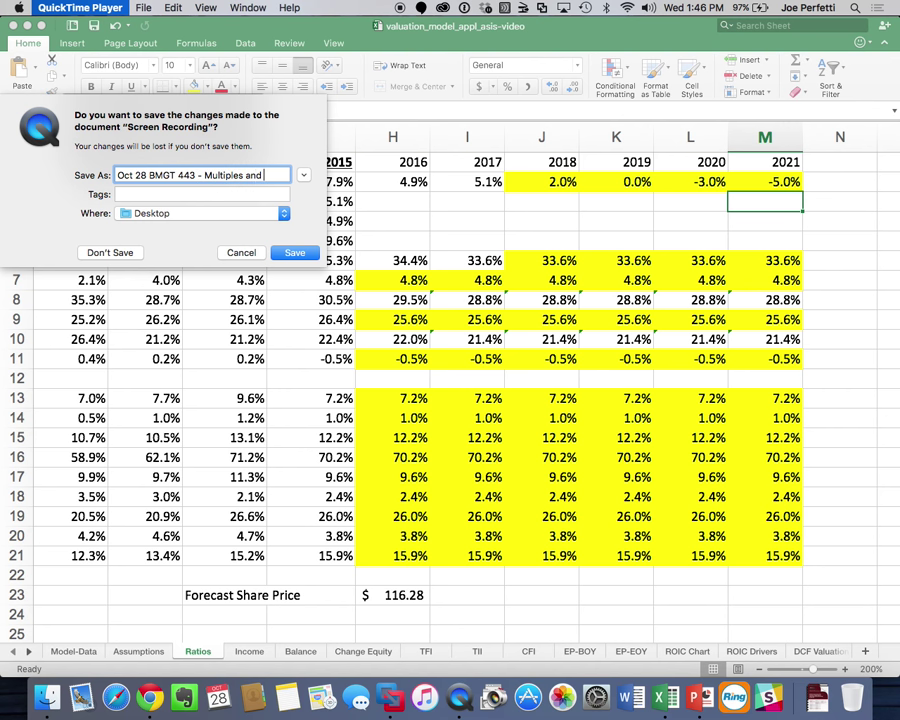
pyautogui.write(' New Valuation')
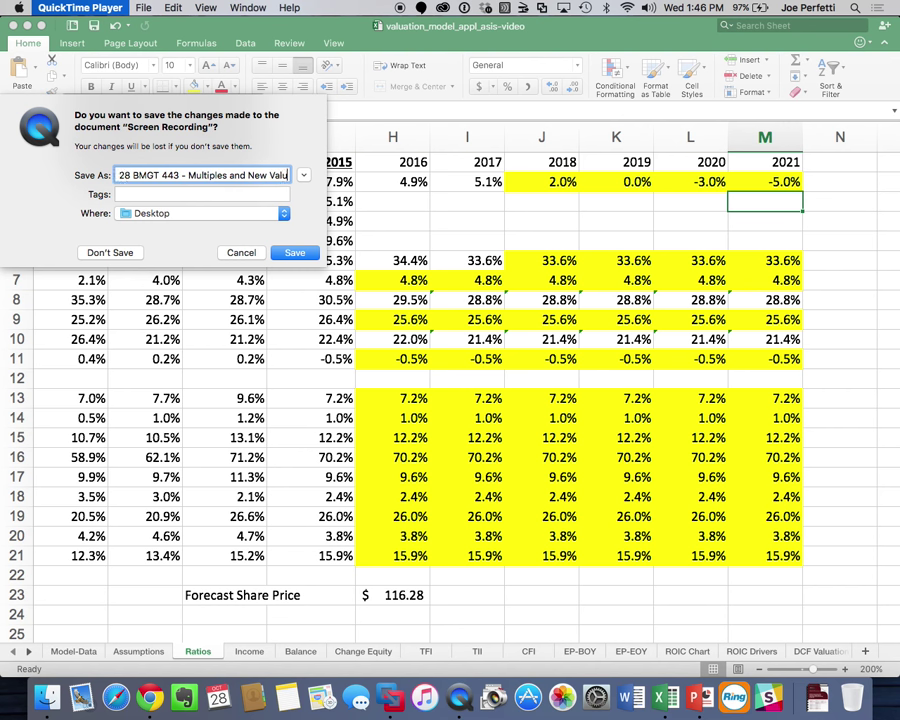